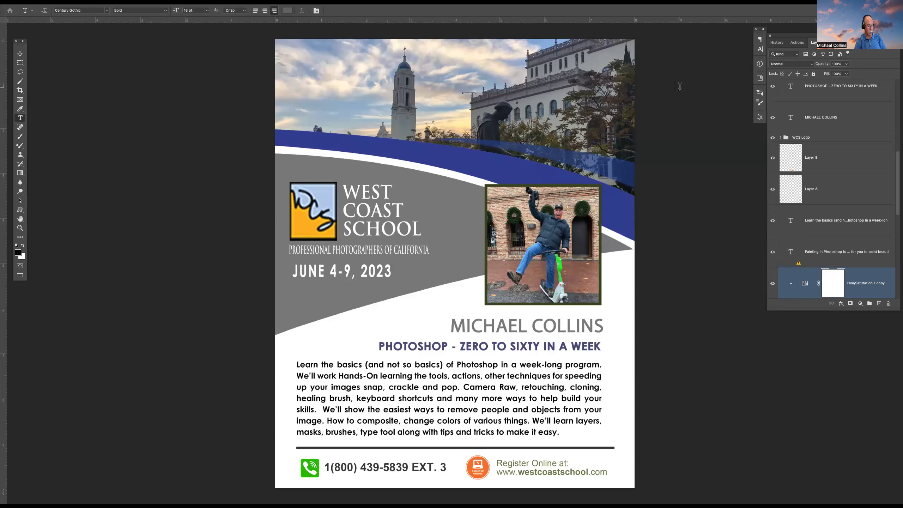
Close the West Coast School flyer document so the softball team photo is in front.
right_click(675, 150)
left_click(675, 117)
left_click(20, 228)
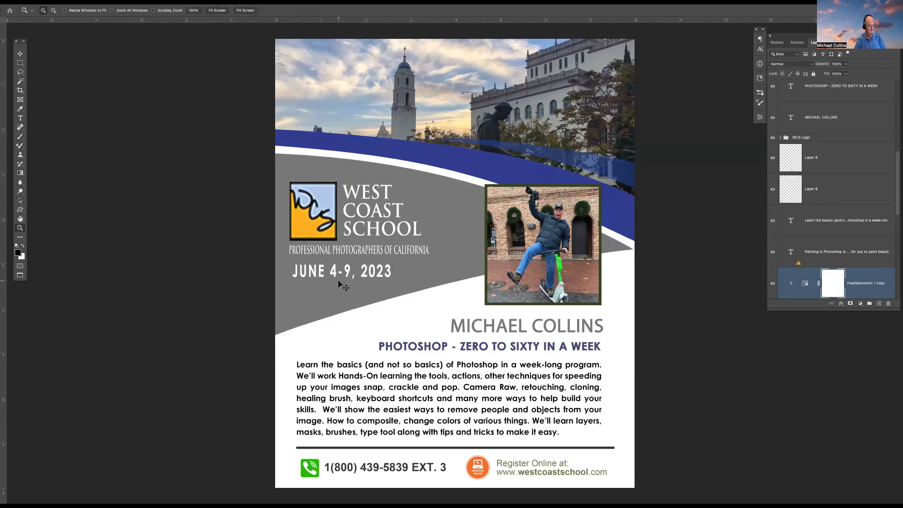
key("super+w")
left_click(441, 181)
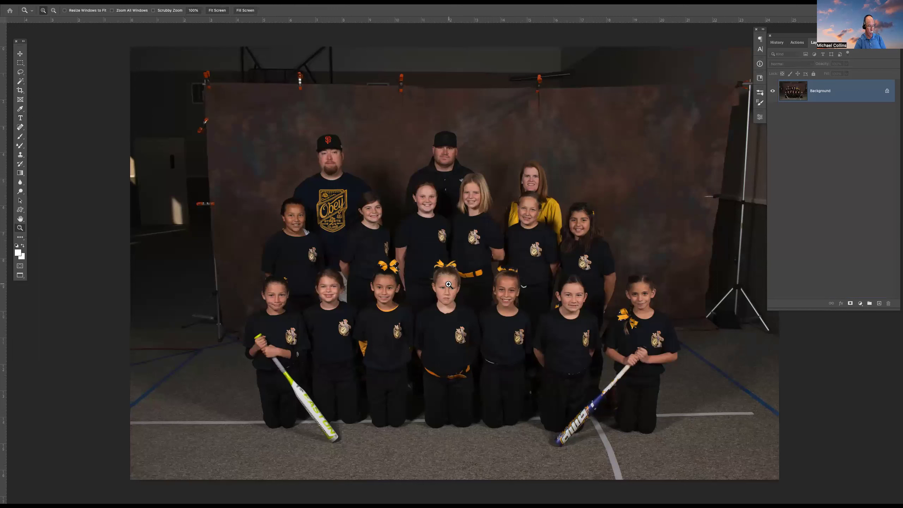
Open the softball team photo in the Camera Raw filter and set its overall exposure to +0.55.
key("v")
key("super+shift+a")
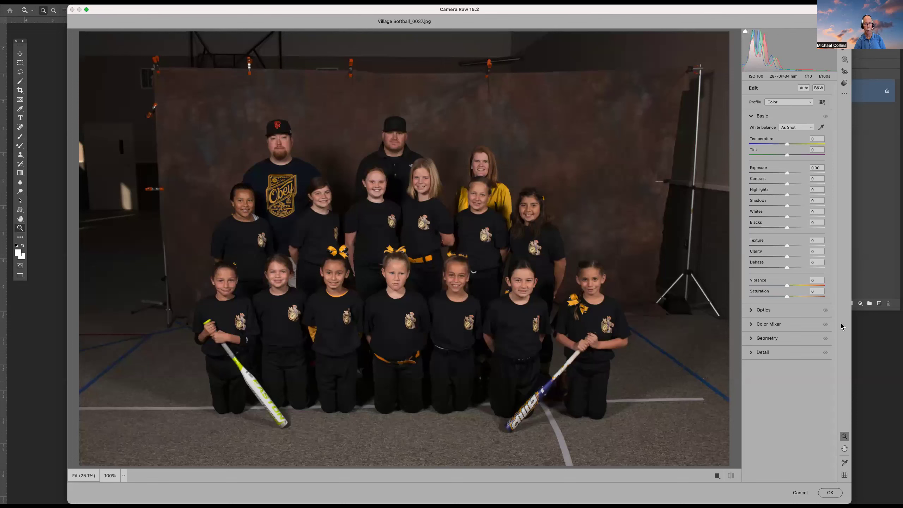
left_click_drag(788, 174, 792, 174)
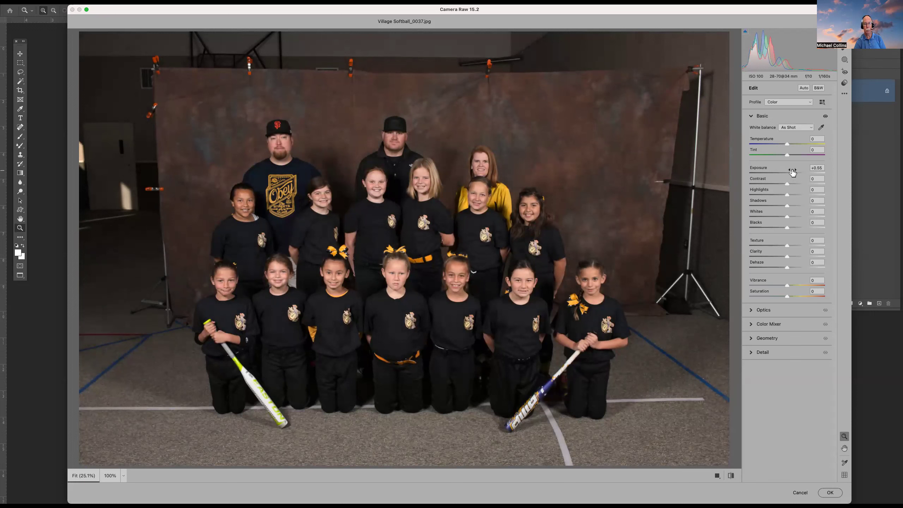
Create an automatic Subject mask over the softball team, leaving it deselected.
left_click(845, 60)
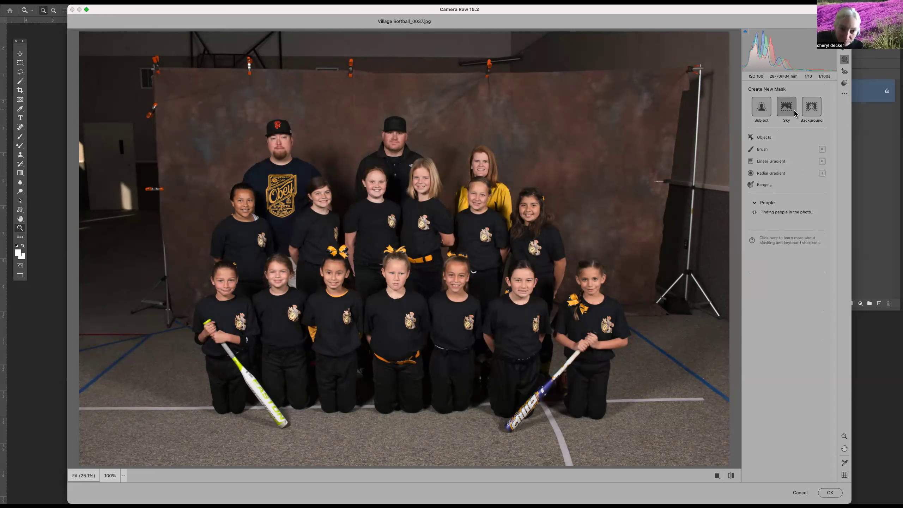
left_click(762, 110)
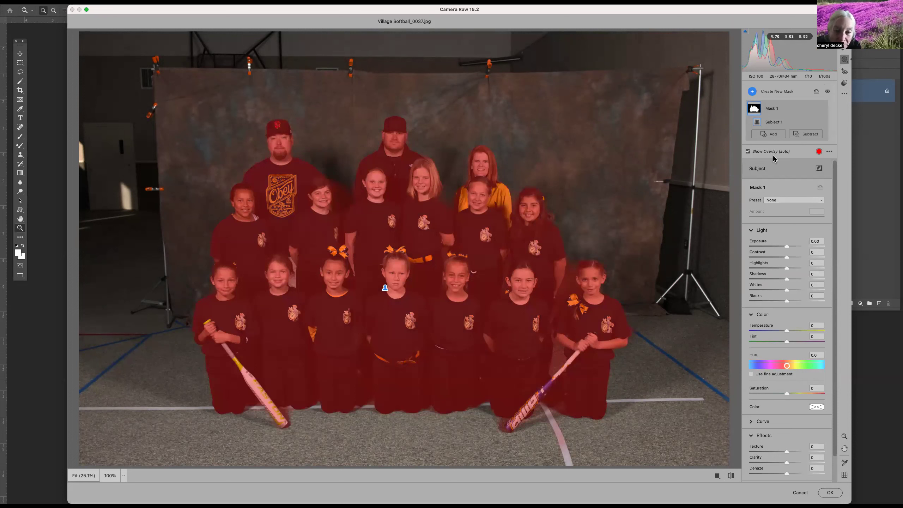
mouse_move(814, 110)
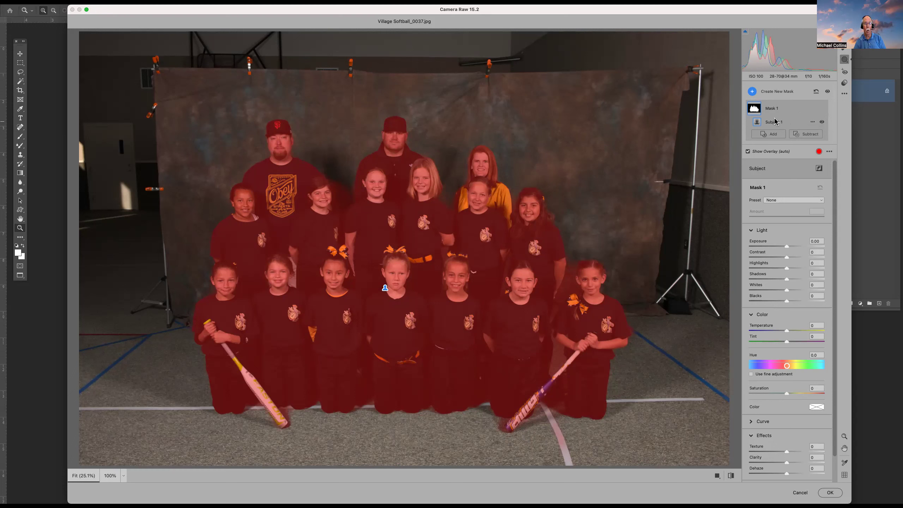
left_click(845, 61)
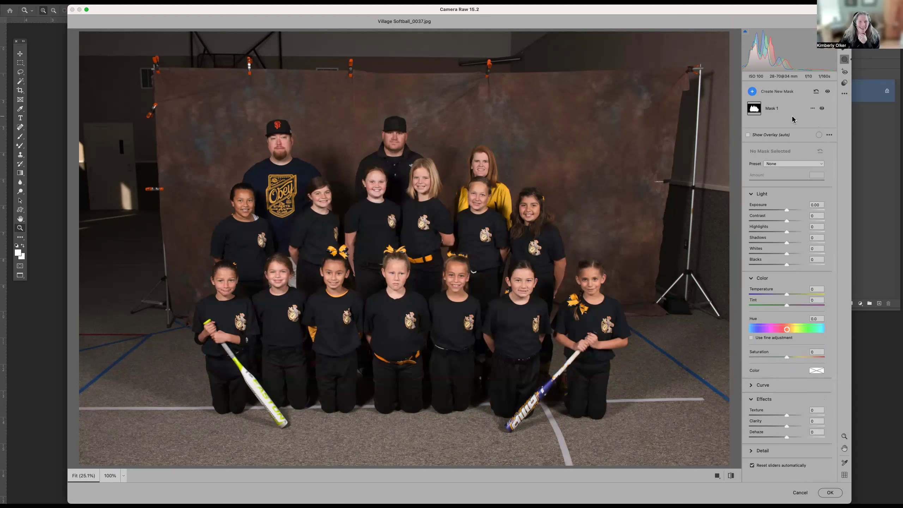
Delete the Subject mask from the team photo.
left_click(811, 109)
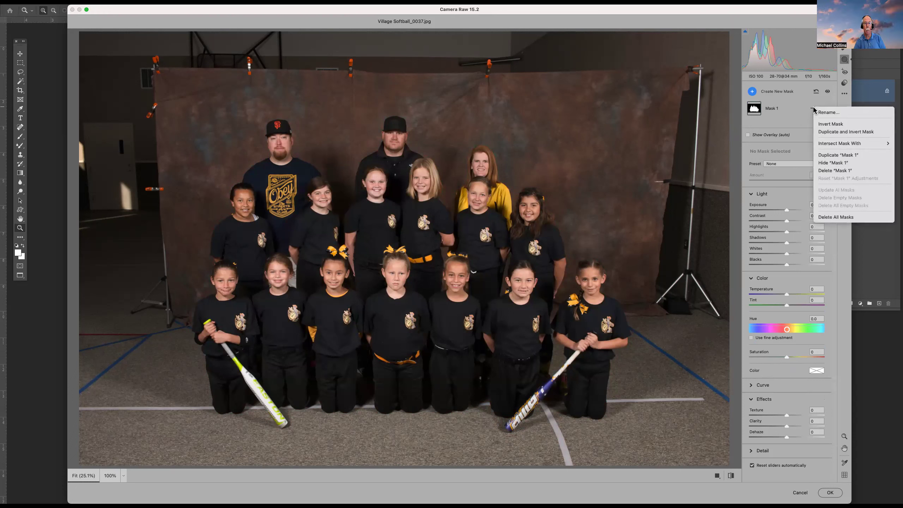
key("Escape")
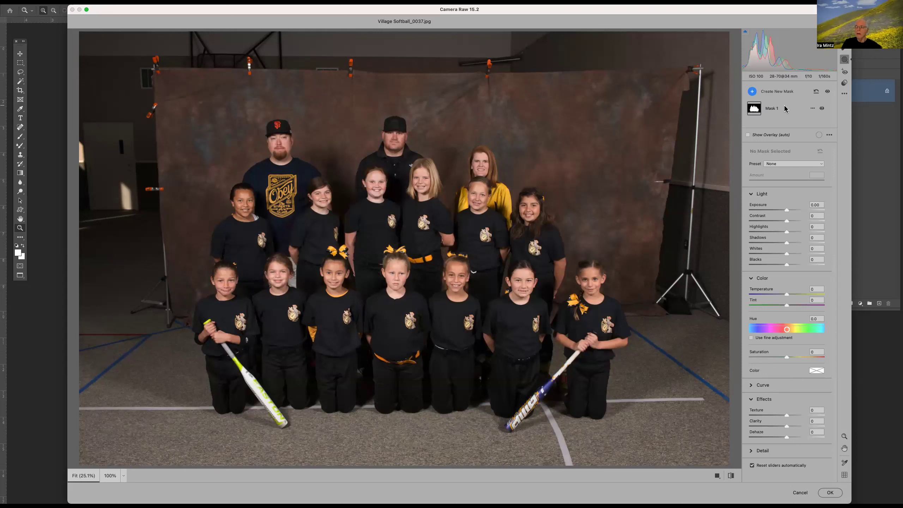
left_click(811, 109)
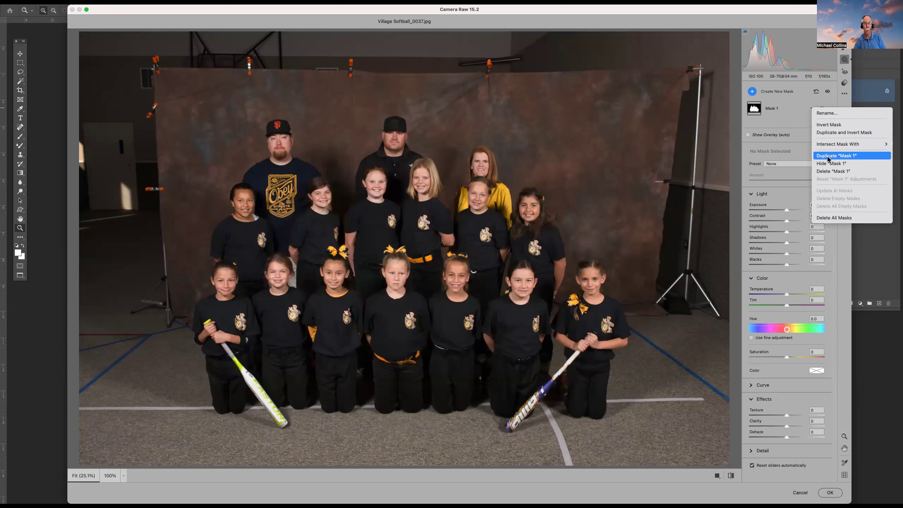
left_click(830, 171)
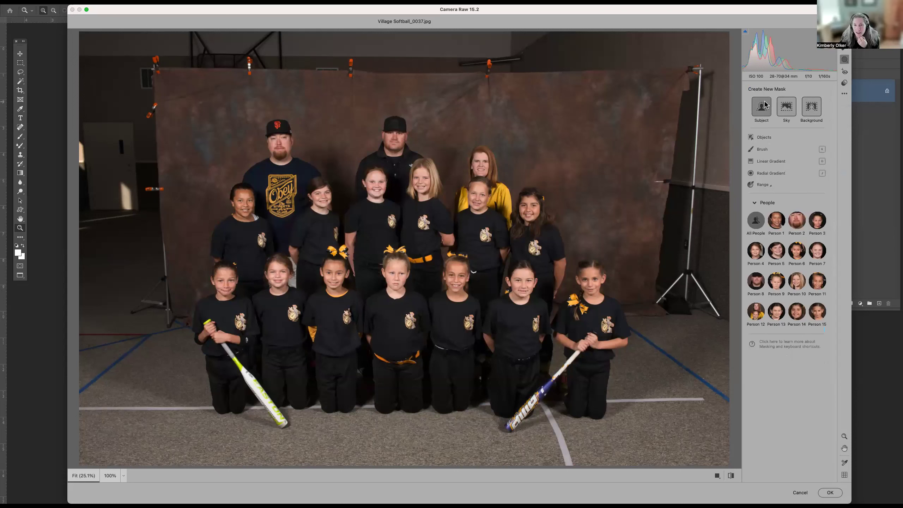
Preview the masks of the individually detected people and check the mask options for Person 2 without creating a mask.
mouse_move(792, 247)
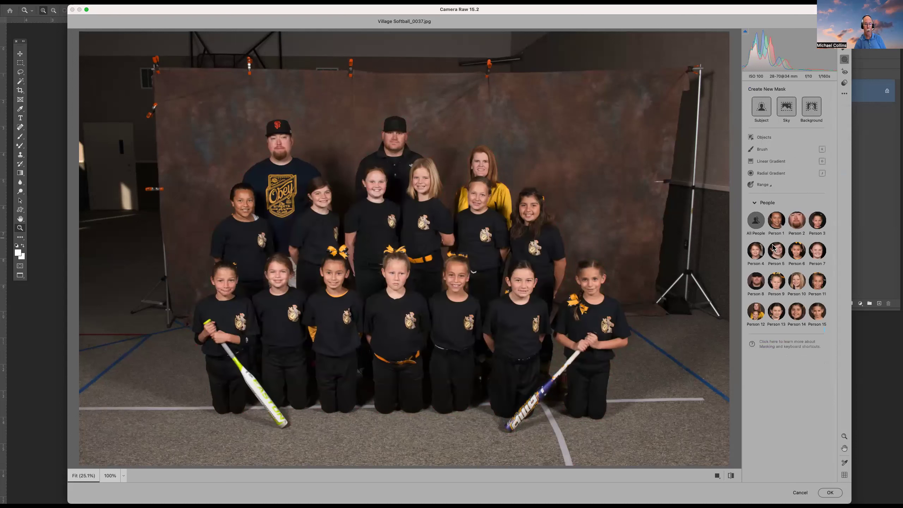
mouse_move(799, 222)
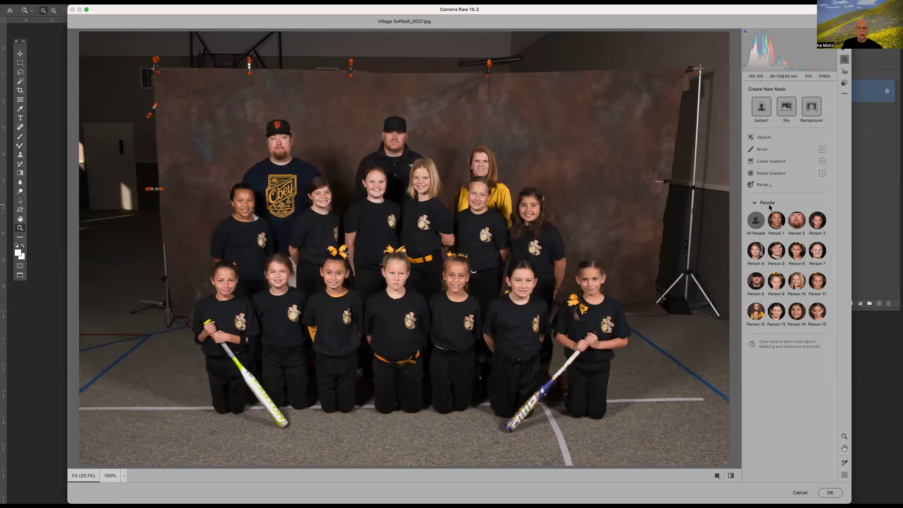
mouse_move(768, 205)
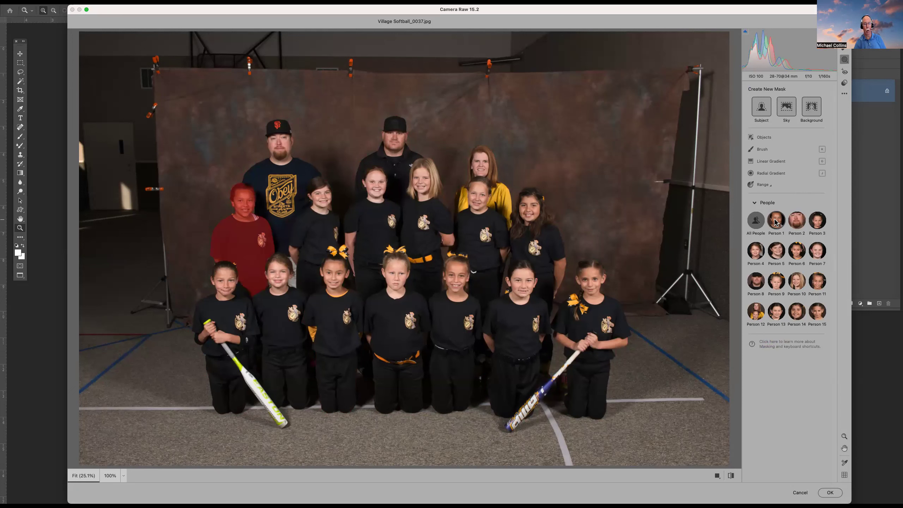
left_click(795, 219)
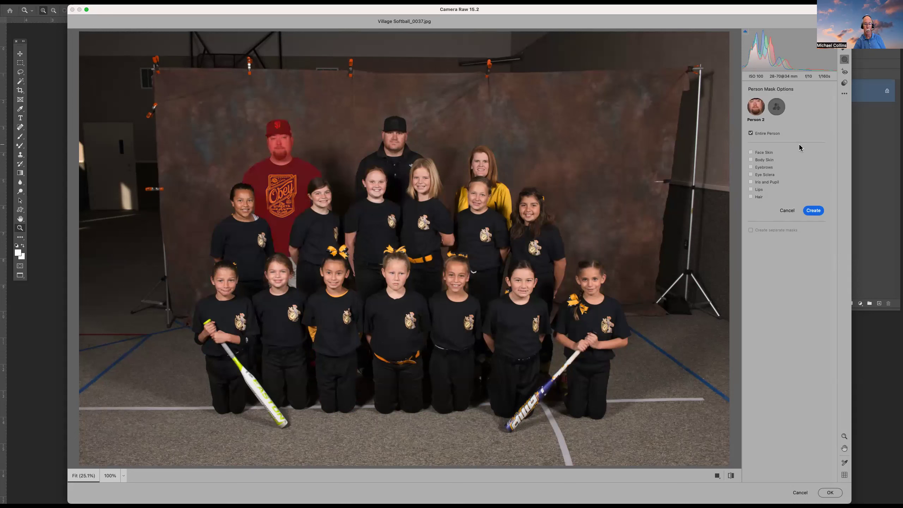
left_click(786, 210)
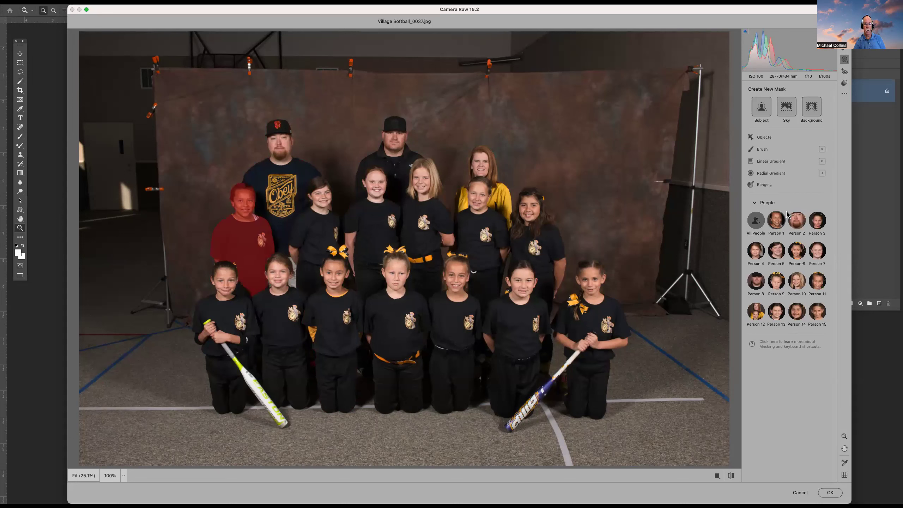
Create one combined mask of Person 6 covering only the Face Skin and Hair.
left_click(797, 253)
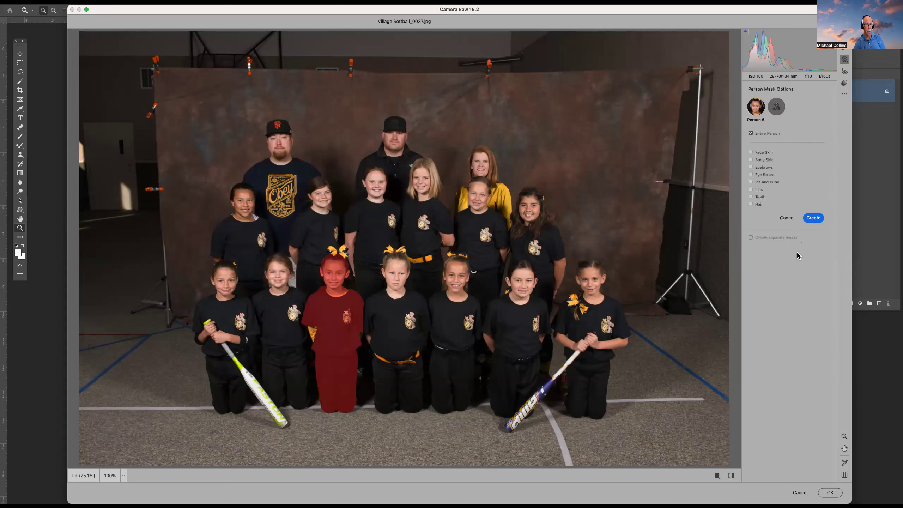
left_click(750, 152)
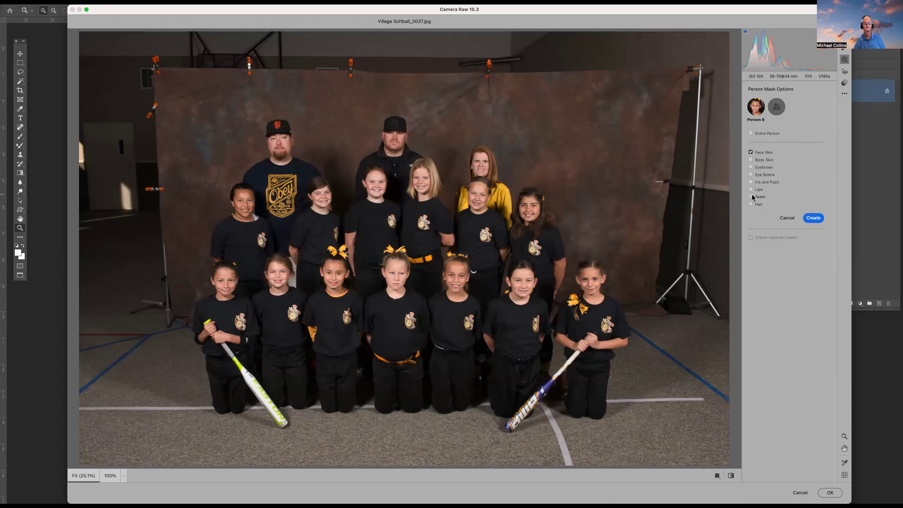
left_click(750, 203)
left_click(813, 218)
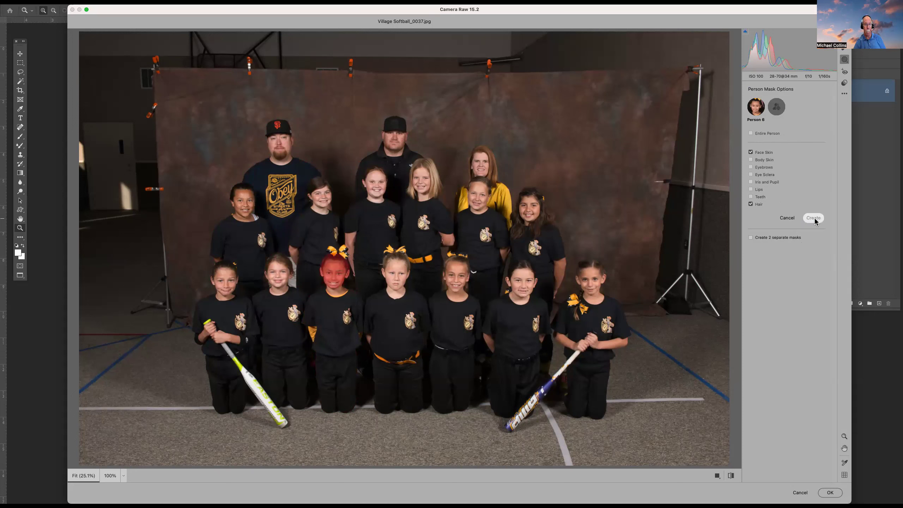
Adjust the face and hair mask to exposure +0.65, temperature -100 and tint +40.
mouse_move(786, 237)
left_mouse_down()
mouse_move(801, 237)
mouse_move(794, 239)
left_mouse_up()
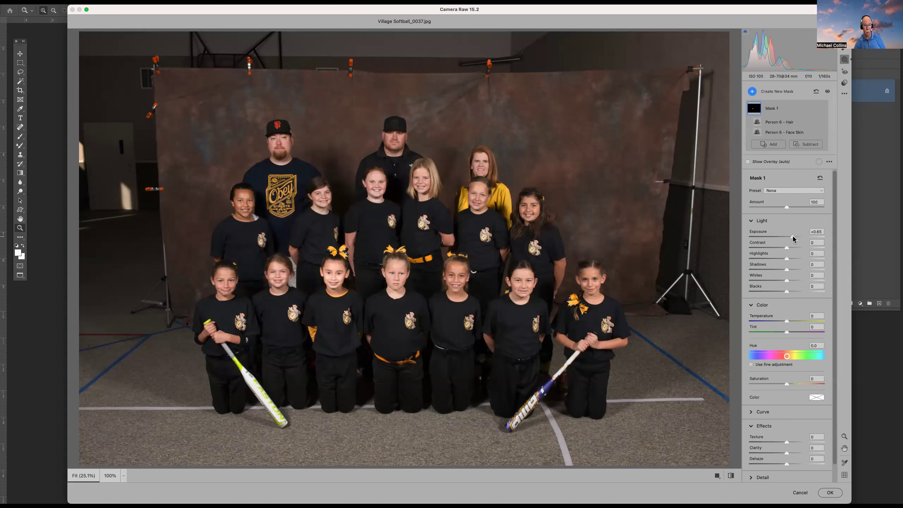
left_click_drag(787, 320, 766, 332)
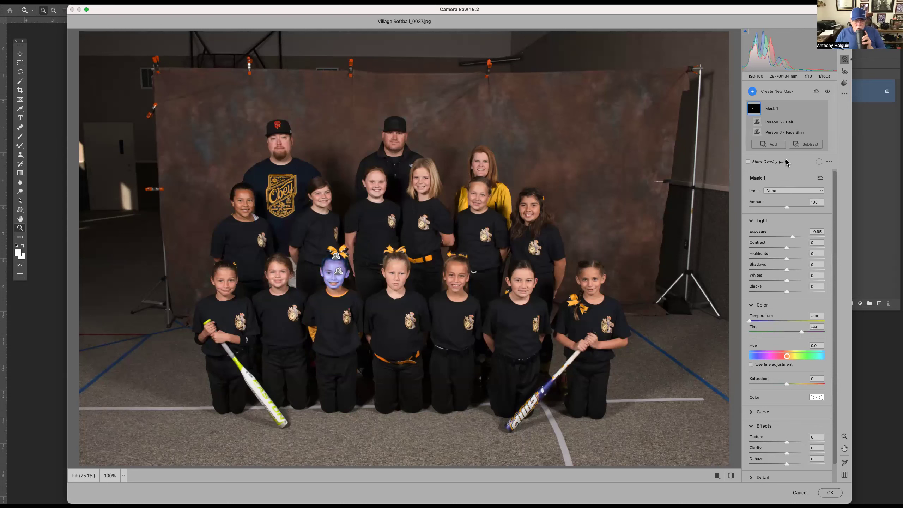
left_click(770, 144)
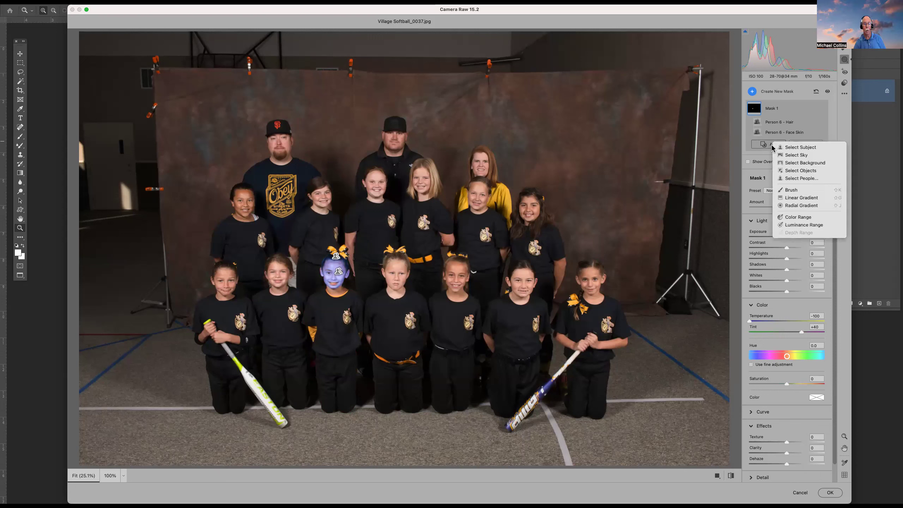
left_click(809, 117)
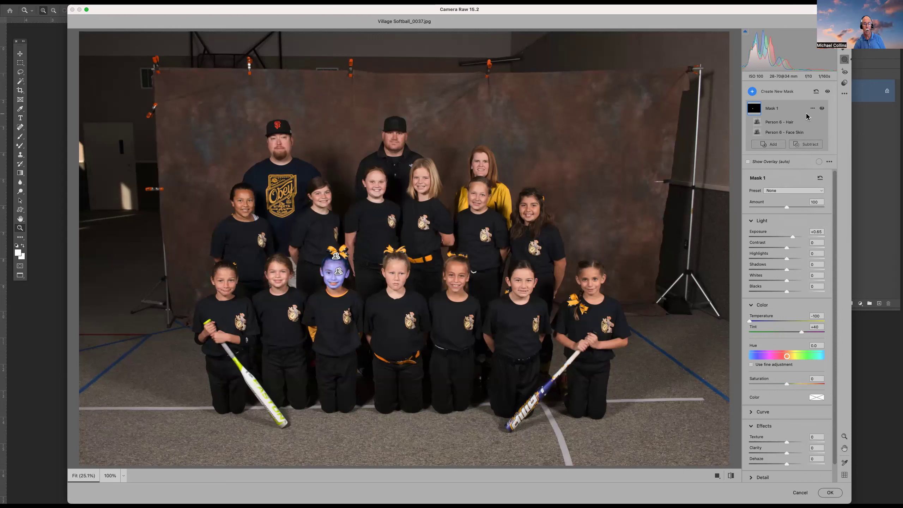
left_click(813, 109)
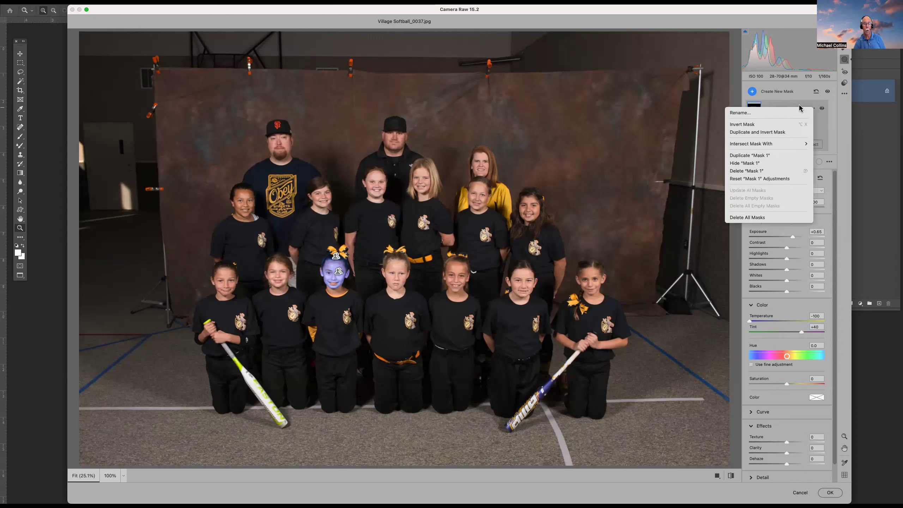
left_click(798, 106)
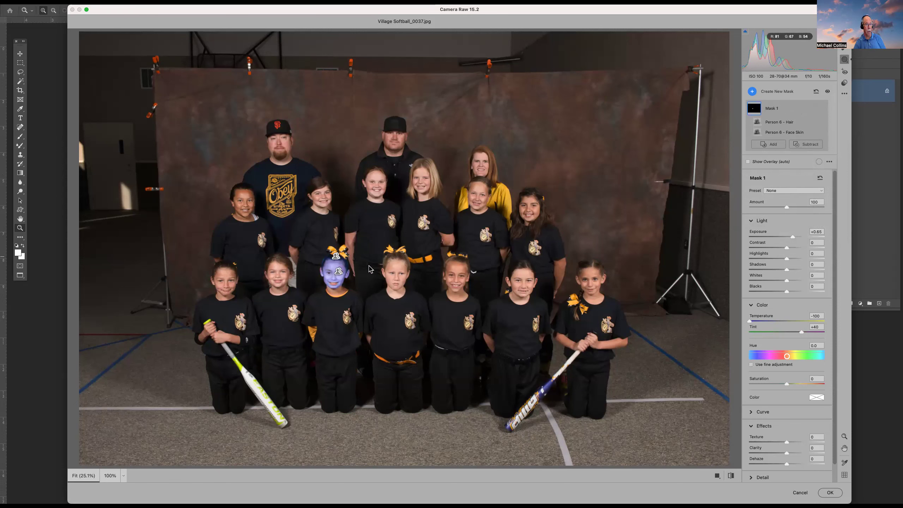
Add Person 6's Body Skin to the existing face and hair mask so the neck gets the same adjustment.
key("z")
left_click_drag(308, 239, 370, 377)
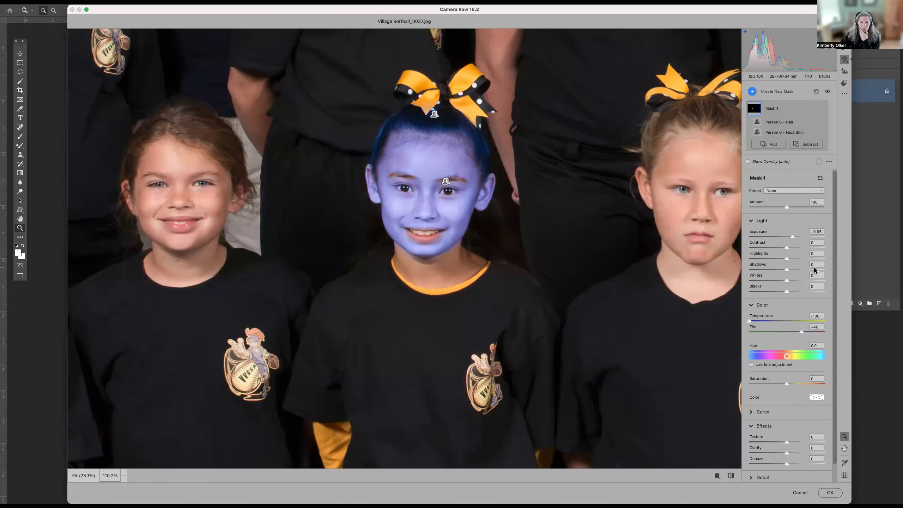
left_click(764, 144)
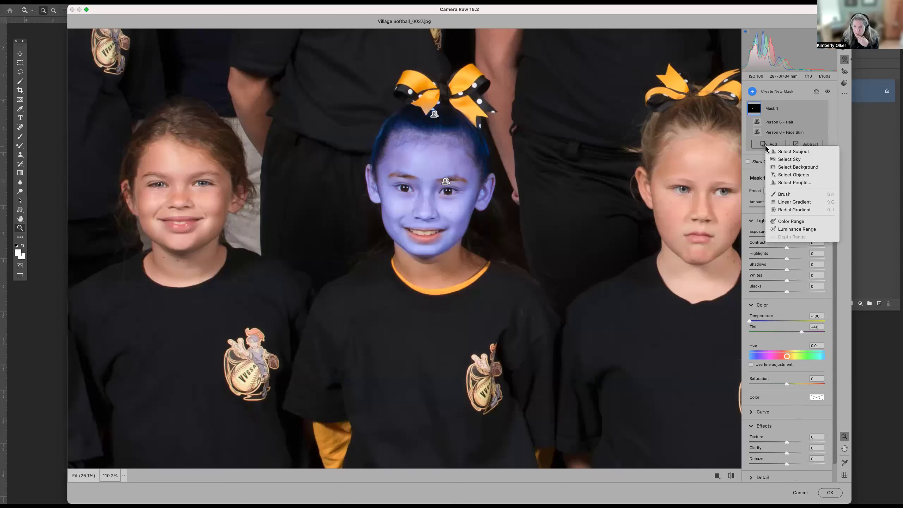
left_click(789, 182)
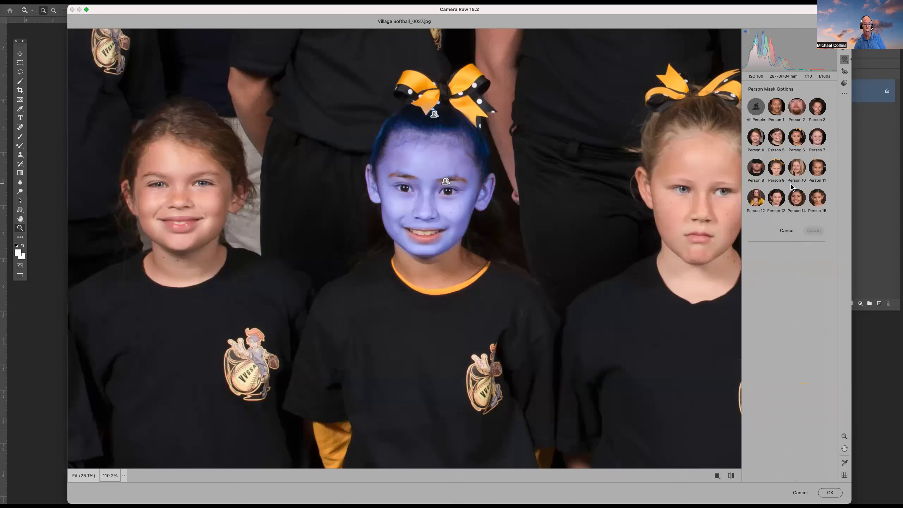
left_click(796, 140)
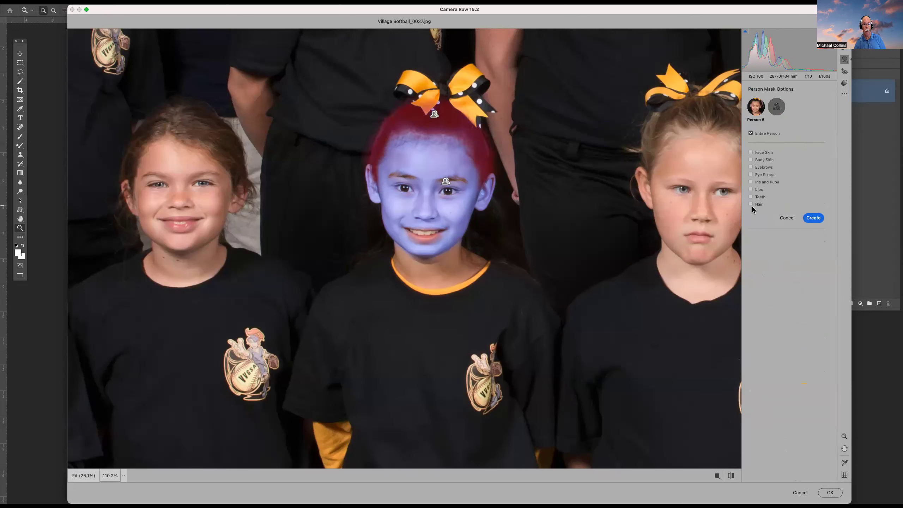
left_click(750, 159)
left_click(751, 160)
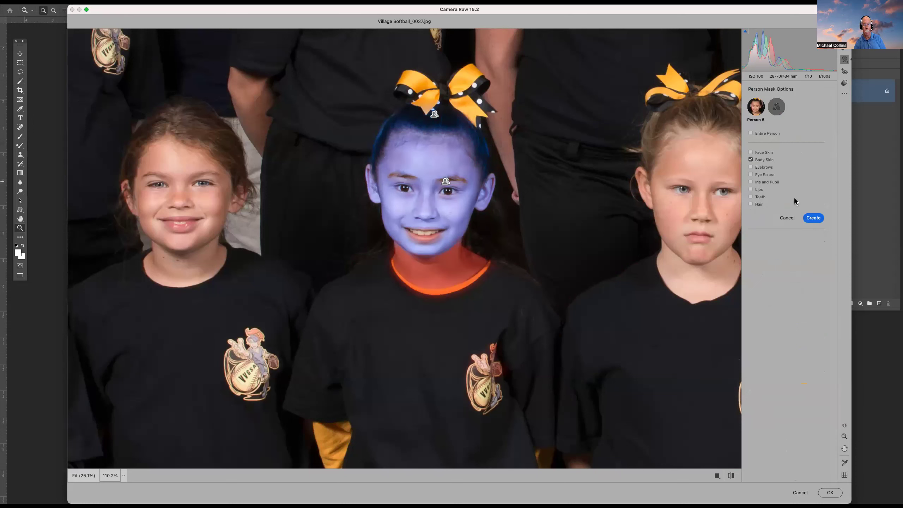
left_click(813, 217)
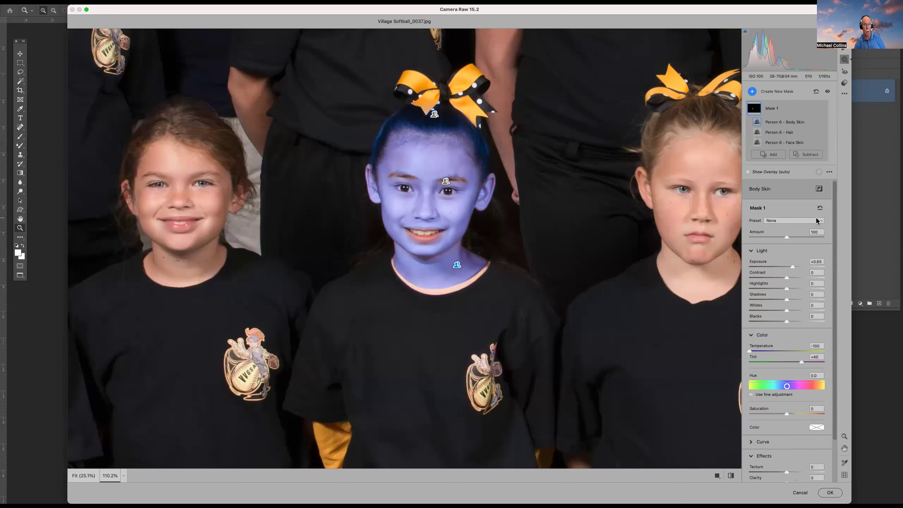
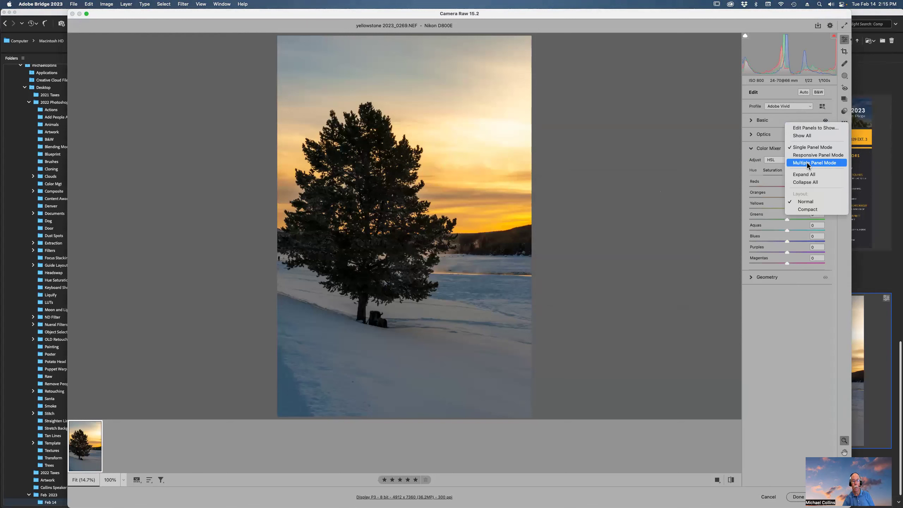
Switch the yellowstone photo's edit controls to Multiple Panel Mode and expand the Basic and Optics sections.
left_click(807, 162)
left_click(752, 121)
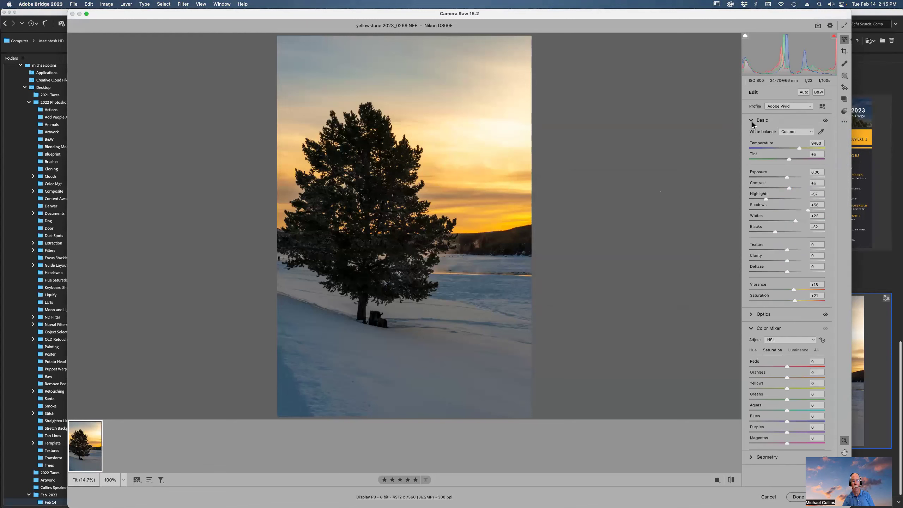
left_click(751, 314)
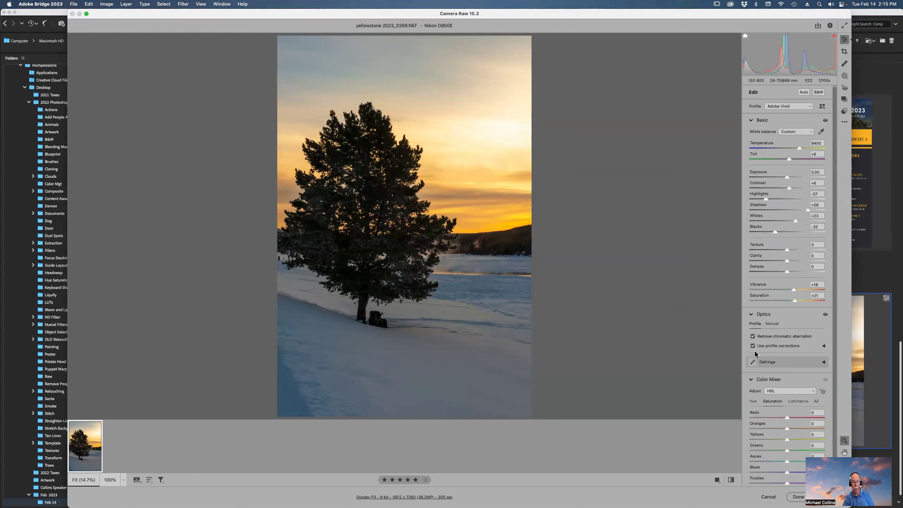
Try the Auto Upright perspective correction in the Geometry section, set Upright back to Off and collapse the section.
scroll(757, 317, "down", 1)
scroll(757, 318, "down", 1)
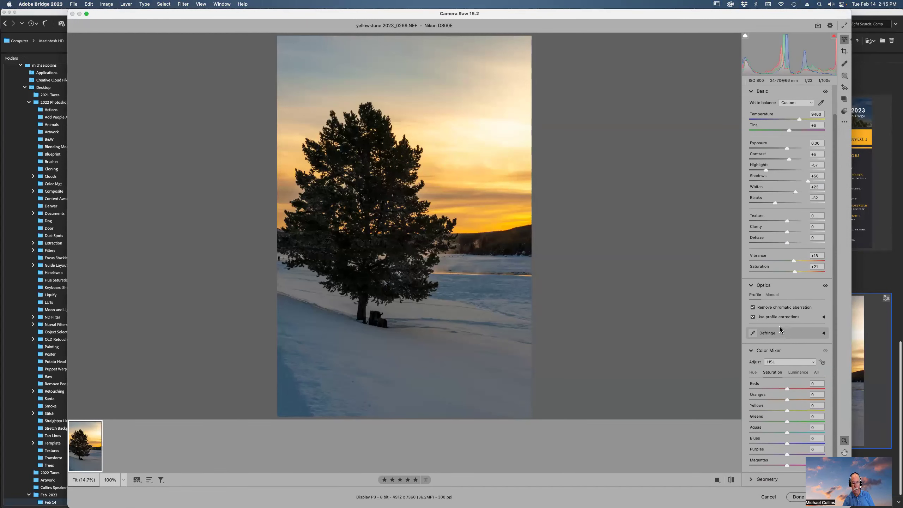
left_click(751, 479)
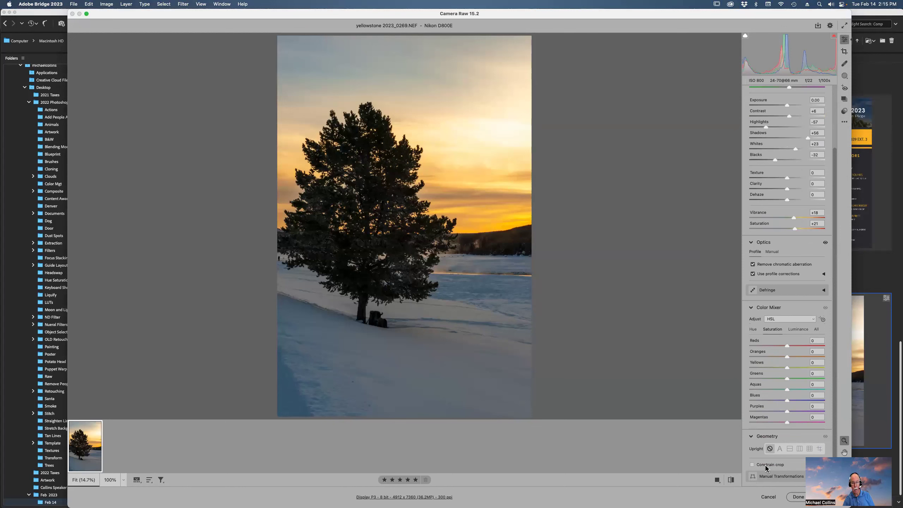
left_click(779, 449)
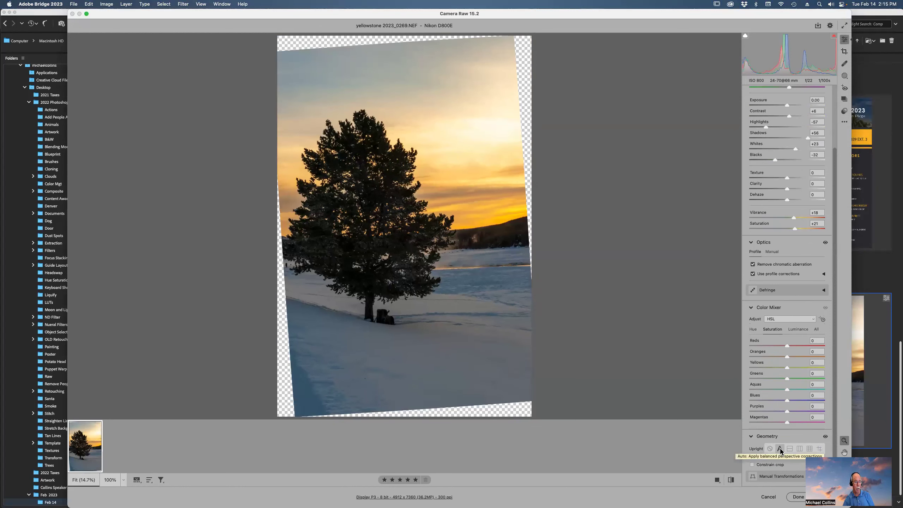
left_click(770, 448)
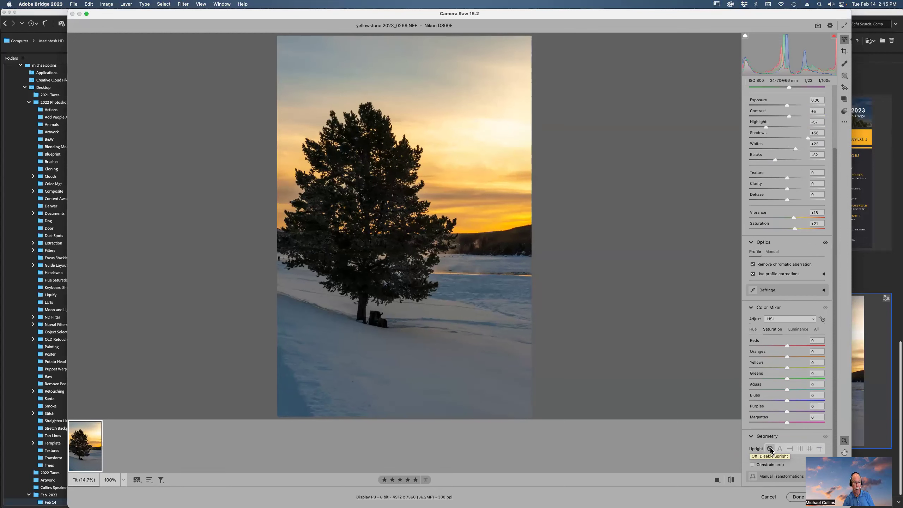
left_click(752, 436)
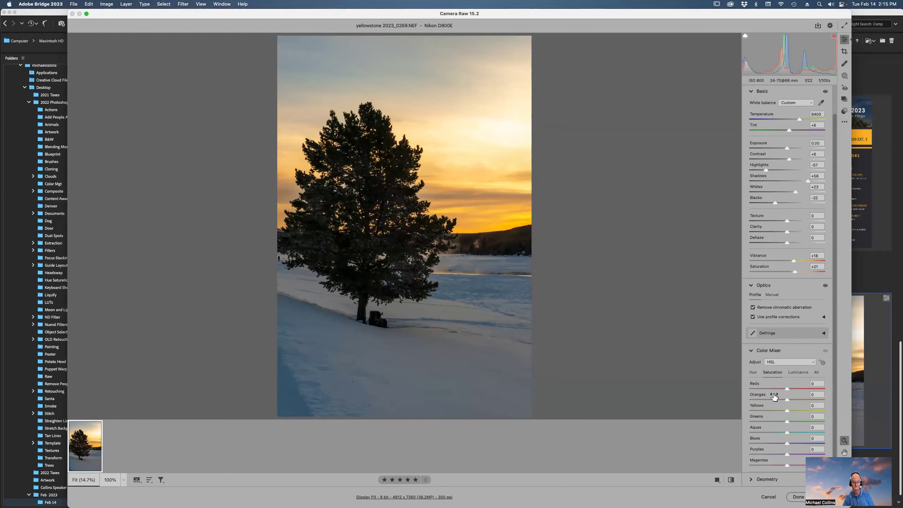
Switch the edit controls to Single Panel Mode and leave only the Color Mixer section expanded.
right_click(775, 350)
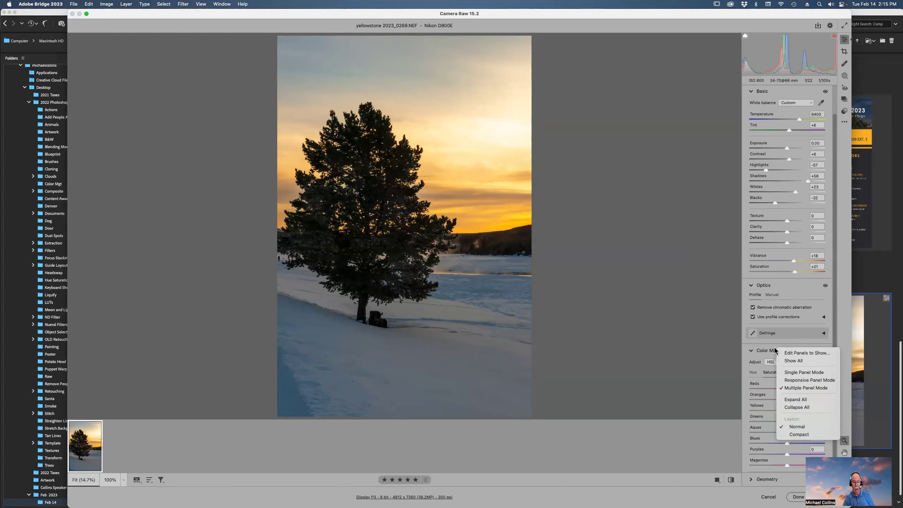
left_click(803, 373)
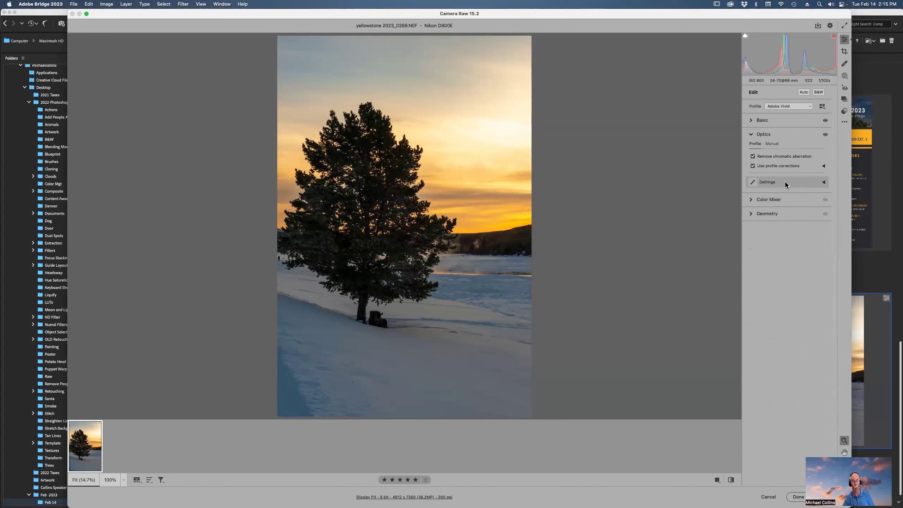
left_click(751, 135)
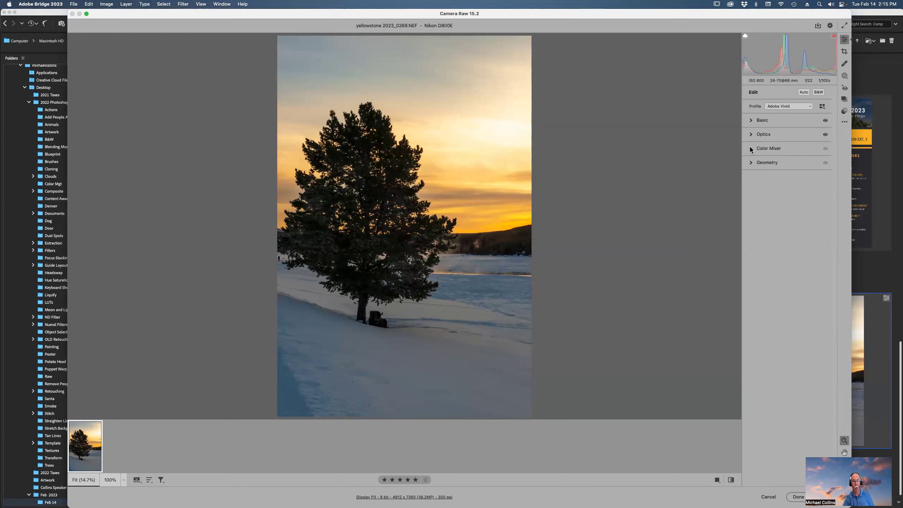
left_click(750, 148)
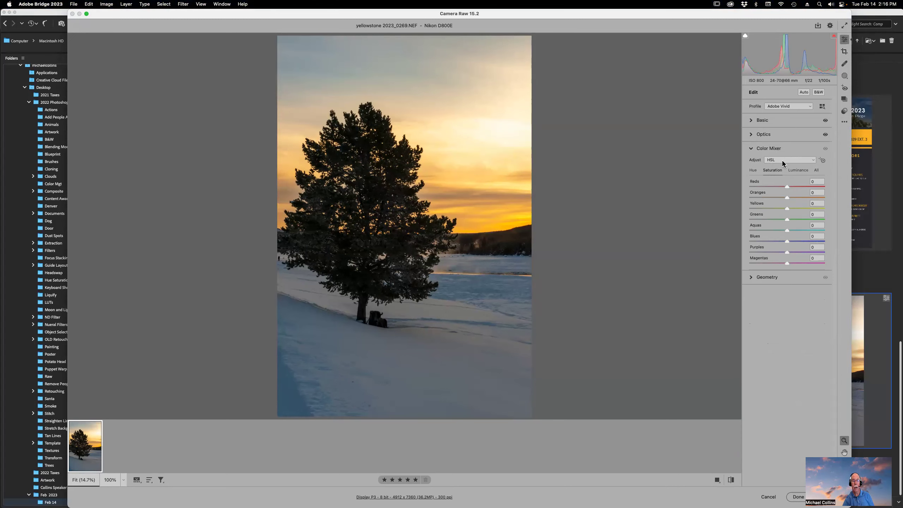
Boost the sunset sky's saturation to Oranges +20 and Yellows +16 with the Color Mixer's targeted adjustment tool.
left_click(814, 161)
left_click(814, 161)
left_click(822, 160)
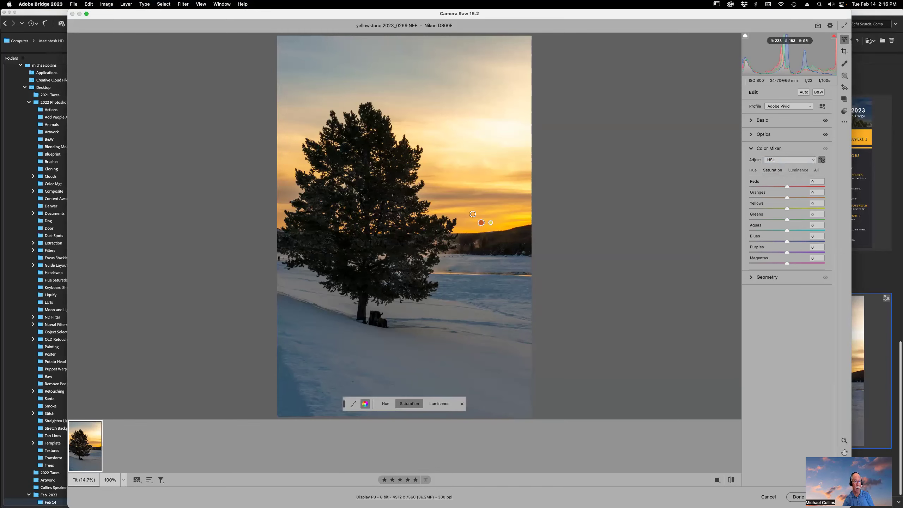
left_click_drag(478, 216, 479, 215)
mouse_move(490, 216)
left_mouse_down()
mouse_move(455, 216)
mouse_move(478, 216)
left_mouse_up()
left_click_drag(483, 211, 525, 282)
Neutralize the blue snow with targeted adjustments: saturation Aquas -11 and Blues -71, luminance Aquas +2 and Blues +24.
left_click_drag(422, 365, 390, 365)
left_click_drag(415, 366, 416, 365)
mouse_move(443, 367)
left_mouse_down()
mouse_move(508, 367)
mouse_move(452, 367)
left_mouse_up()
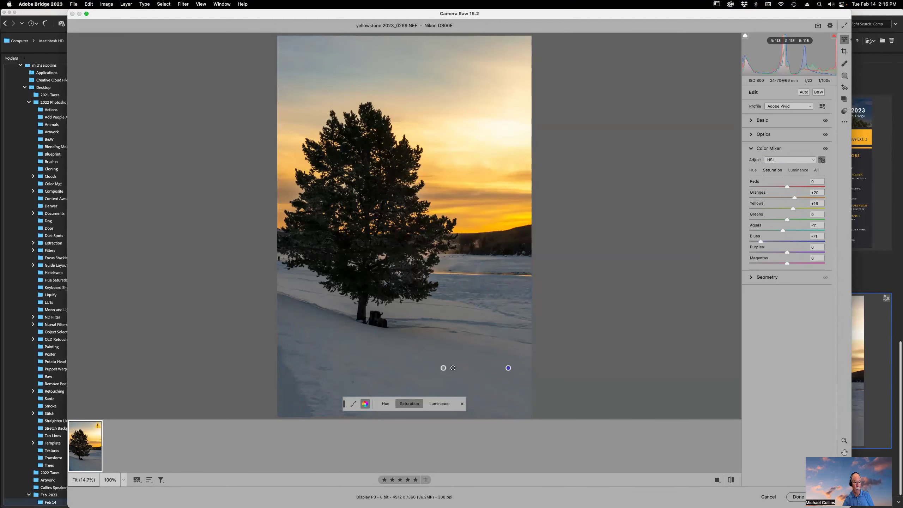
left_click(794, 170)
left_click_drag(383, 357, 422, 357)
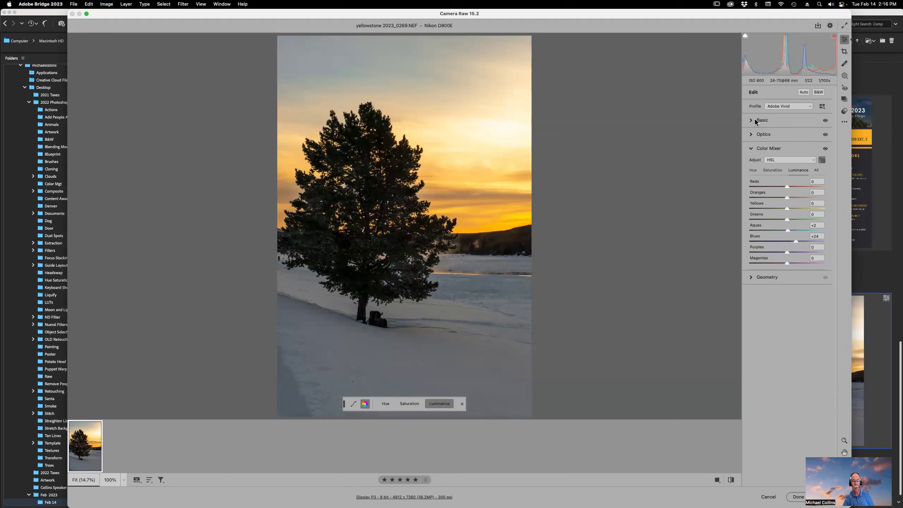
Create a Subject mask that covers the tree and the bison beside its trunk.
left_click(845, 76)
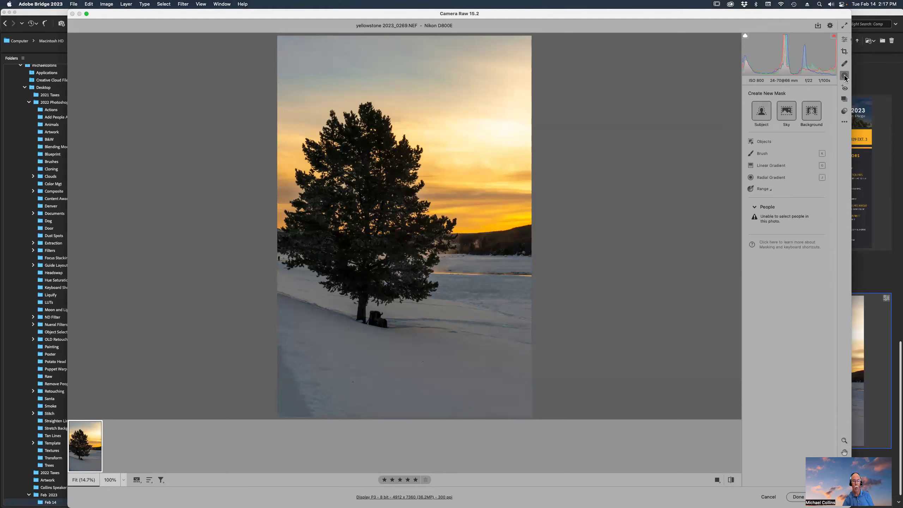
left_click(761, 114)
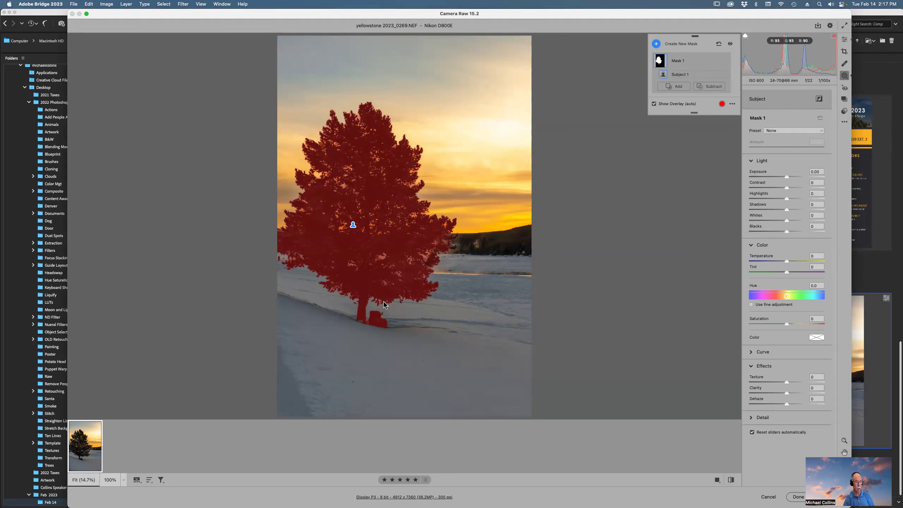
scroll(397, 302, "up", 1)
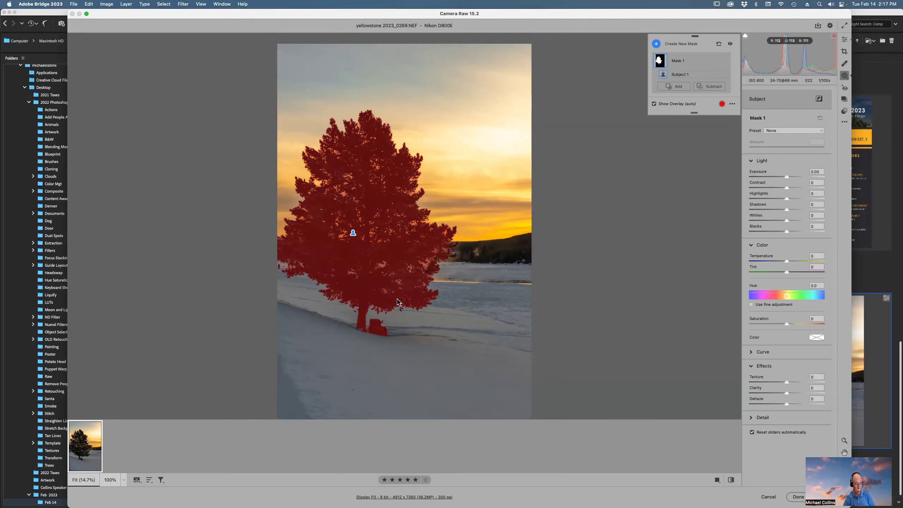
key("super+equal")
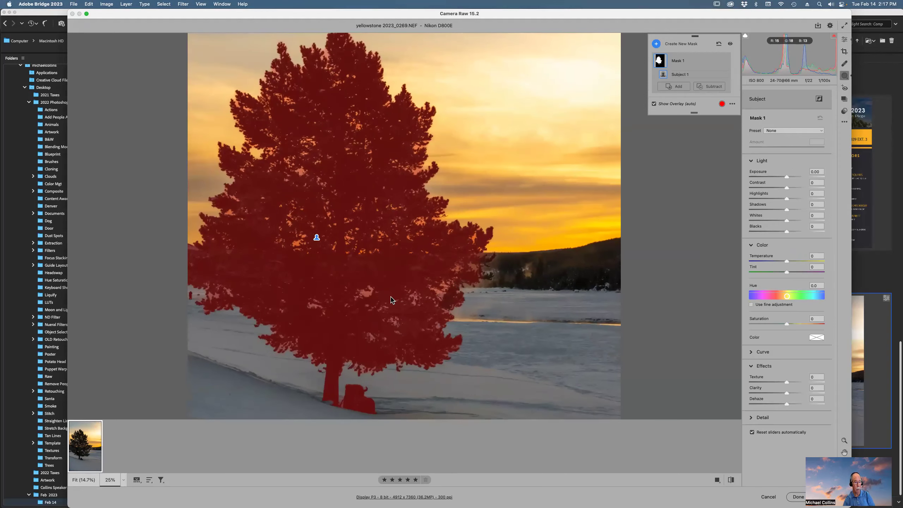
scroll(390, 300, "down", 5)
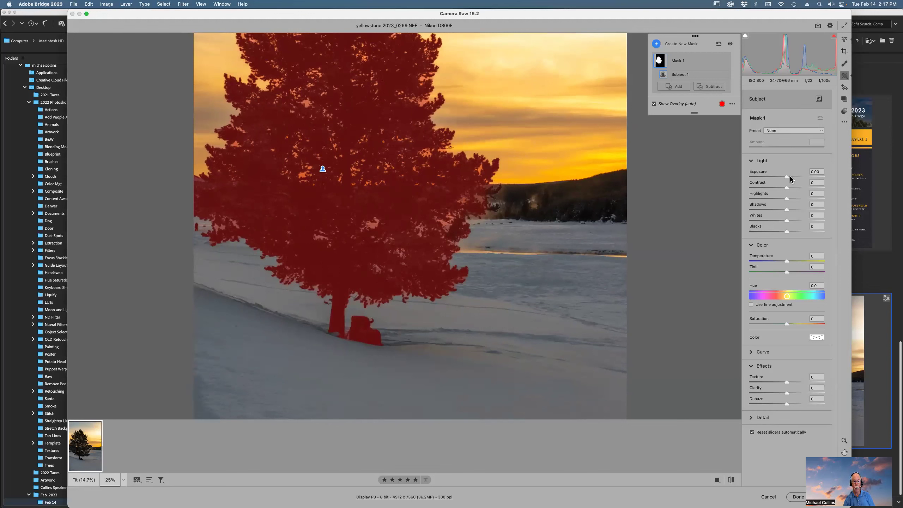
Subtract the tree from the subject mask with a brush, resizing it as needed and leaving the bison masked.
left_click(711, 87)
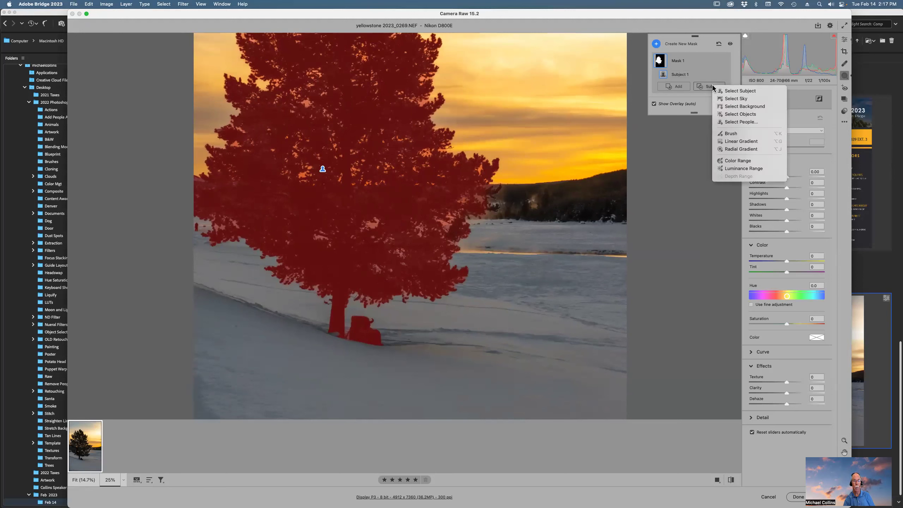
left_click(735, 136)
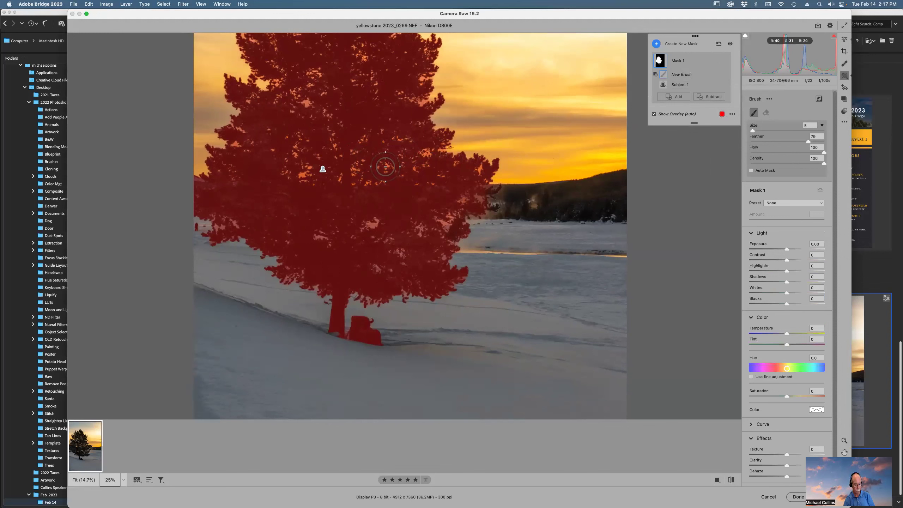
mouse_move(450, 274)
left_mouse_down()
mouse_move(352, 275)
mouse_move(350, 288)
mouse_move(383, 291)
mouse_move(461, 278)
mouse_move(345, 293)
mouse_move(332, 334)
mouse_move(354, 294)
mouse_move(391, 298)
mouse_move(460, 246)
mouse_move(391, 258)
left_mouse_up()
key("bracketright")
key("bracketright")
key("bracketright")
mouse_move(463, 202)
left_mouse_down()
mouse_move(486, 189)
mouse_move(459, 232)
left_mouse_up()
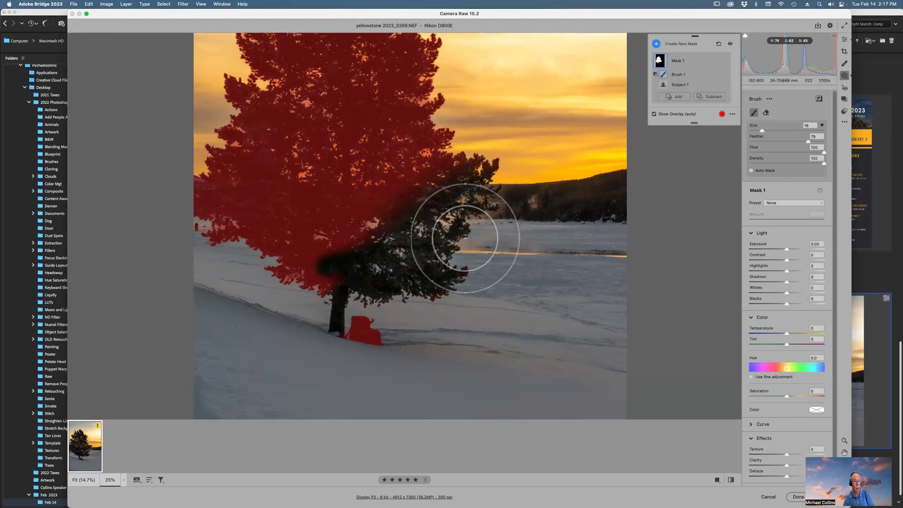
mouse_move(317, 283)
left_mouse_down()
mouse_move(246, 218)
mouse_move(298, 177)
mouse_move(207, 218)
mouse_move(263, 106)
mouse_move(373, 170)
left_mouse_up()
mouse_move(399, 216)
left_mouse_down()
mouse_move(402, 301)
mouse_move(383, 377)
left_mouse_up()
mouse_move(332, 182)
left_mouse_down()
mouse_move(283, 222)
mouse_move(329, 222)
left_mouse_up()
key("bracketleft")
key("bracketleft")
key("bracketleft")
key("bracketleft")
key("bracketleft")
key("bracketleft")
key("bracketleft")
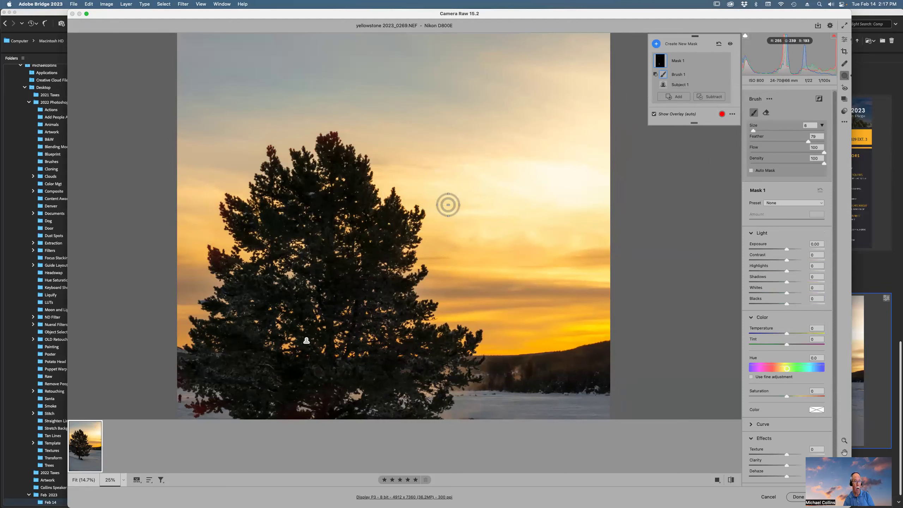
Adjust the bison mask to exposure +0.80, contrast +9, highlights +14, shadows +32, whites +16, blacks +17 and temperature +20.
key("super+minus")
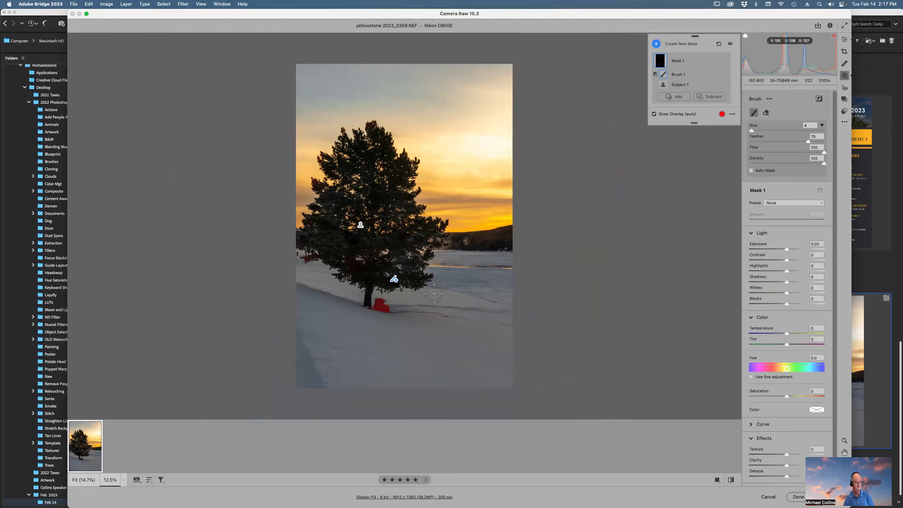
left_click_drag(343, 262, 418, 88)
key("space")
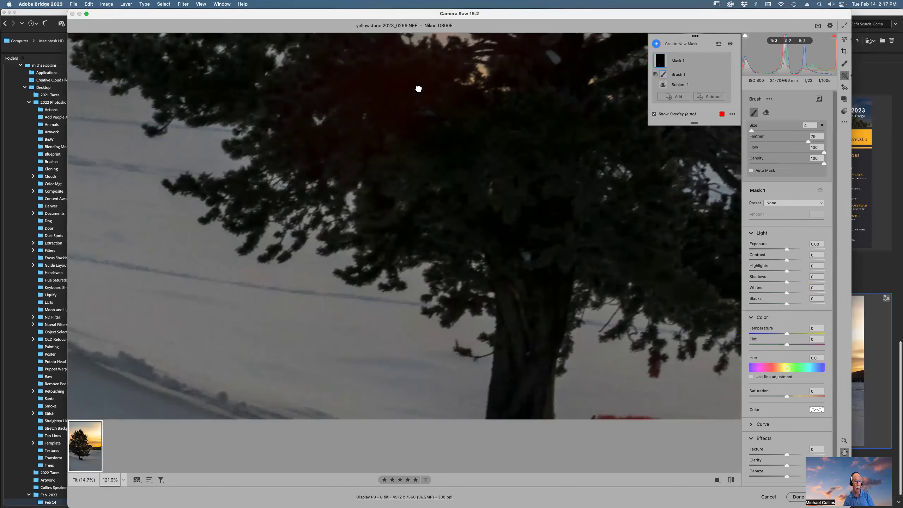
left_click_drag(586, 416, 455, 238)
left_click_drag(521, 302, 463, 209)
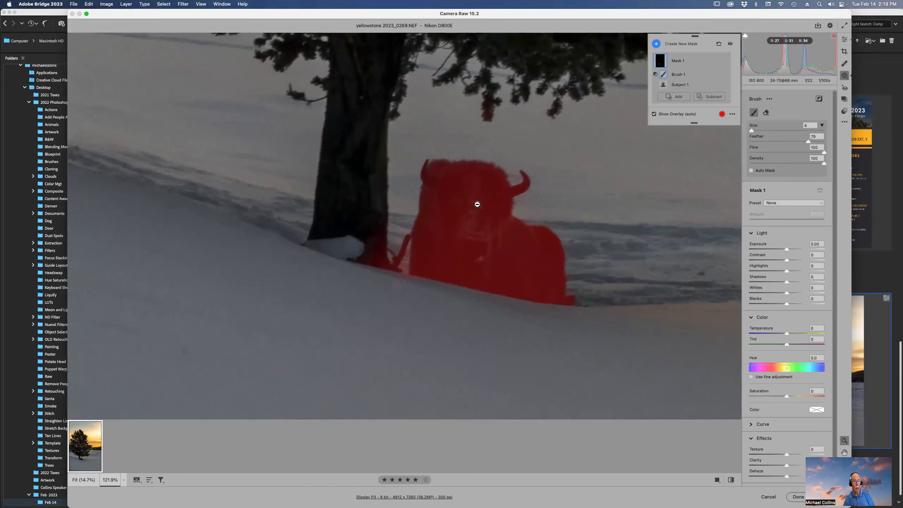
left_click_drag(787, 249, 794, 249)
left_click_drag(791, 283, 791, 263)
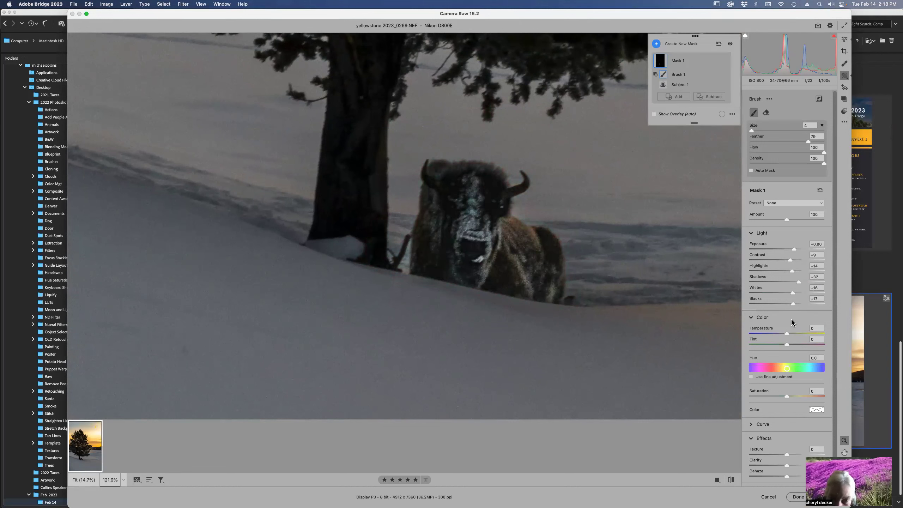
left_click_drag(788, 335, 792, 337)
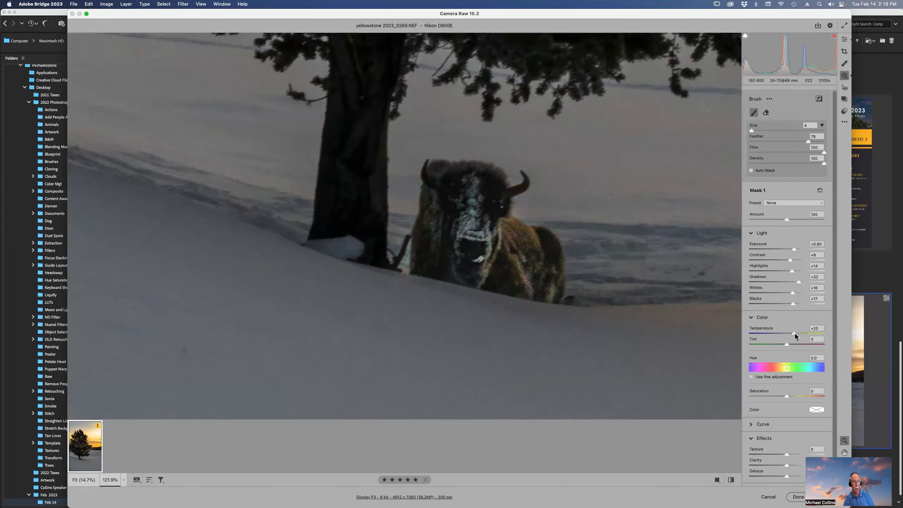
left_click_drag(794, 333, 794, 333)
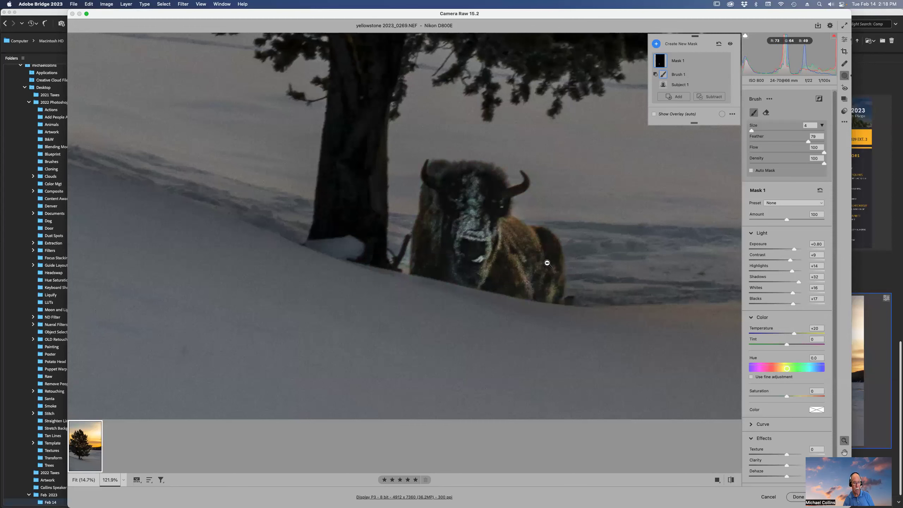
Brighten the bison further by setting the mask's exposure to +0.95 and shadows to +46, and view the whole photo.
key("super+0")
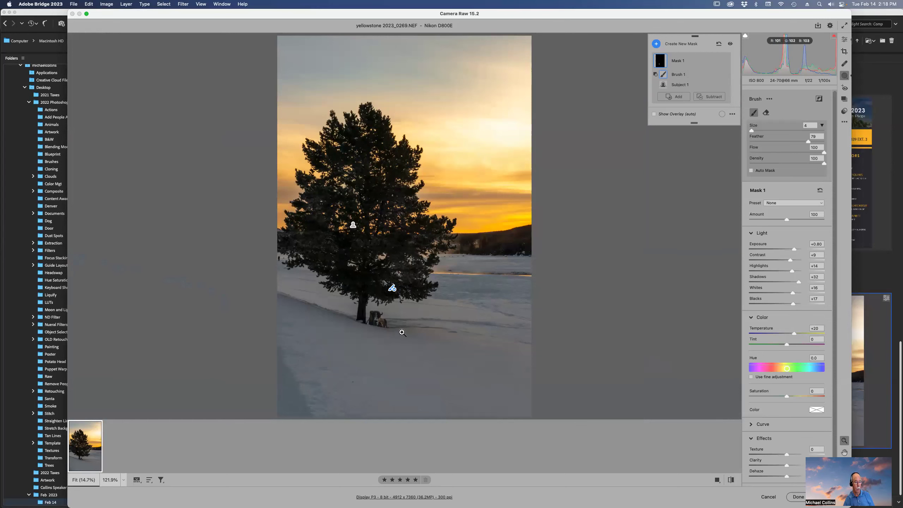
left_click_drag(353, 305, 460, 242)
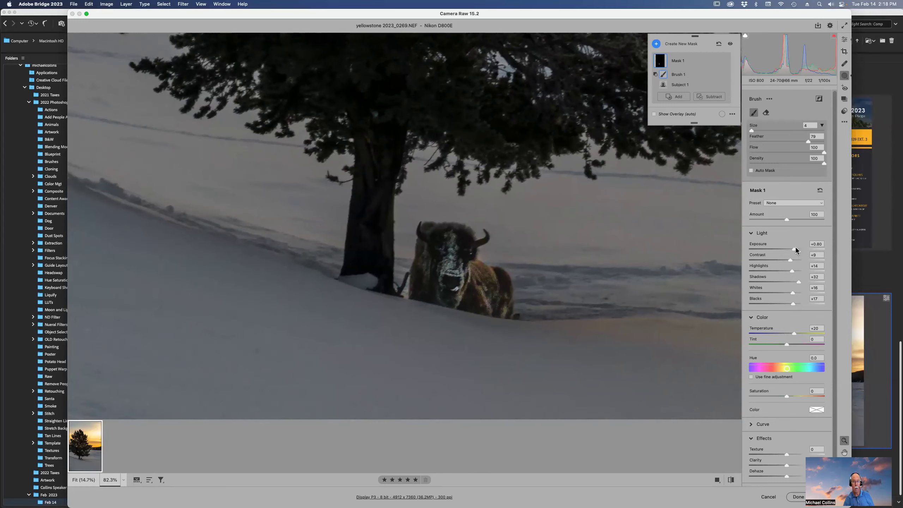
left_click_drag(795, 250, 797, 250)
left_click_drag(799, 282, 807, 285)
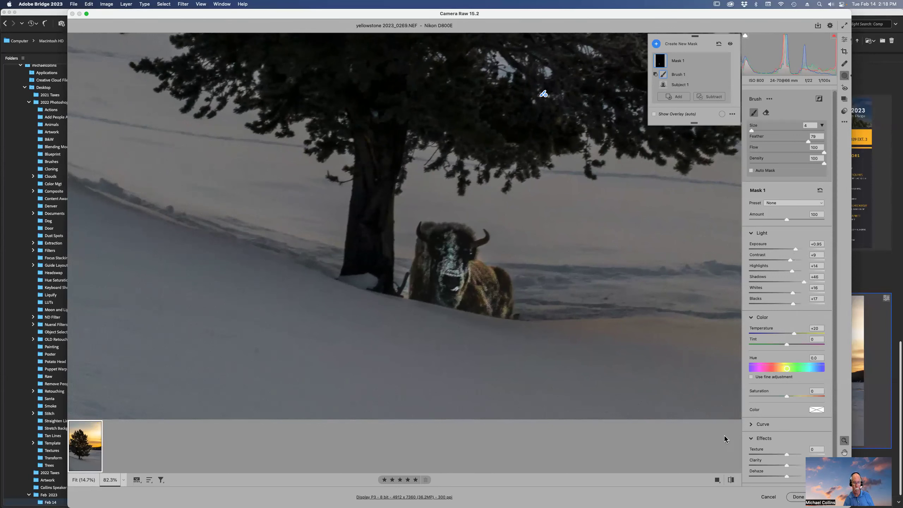
left_click(451, 206)
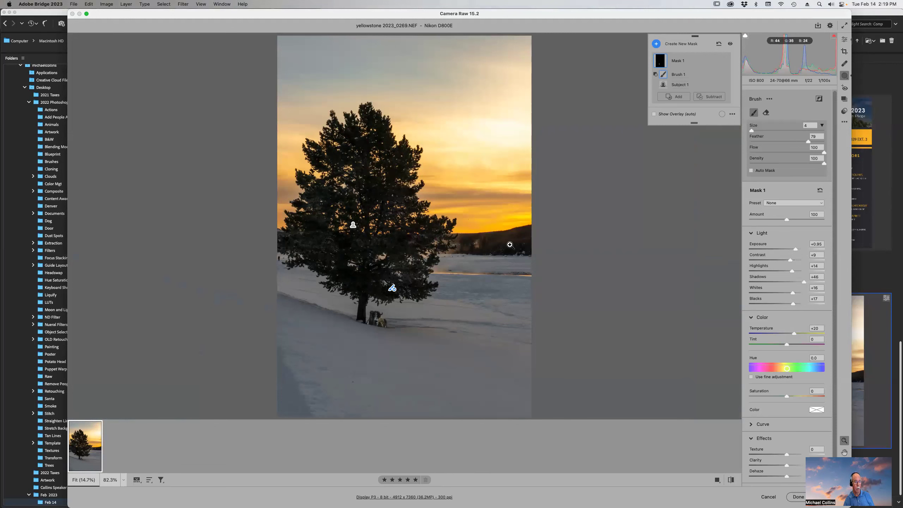
Try adding the dark hillside on the horizon to the bison mask with a brush, and undo the addition.
mouse_move(748, 53)
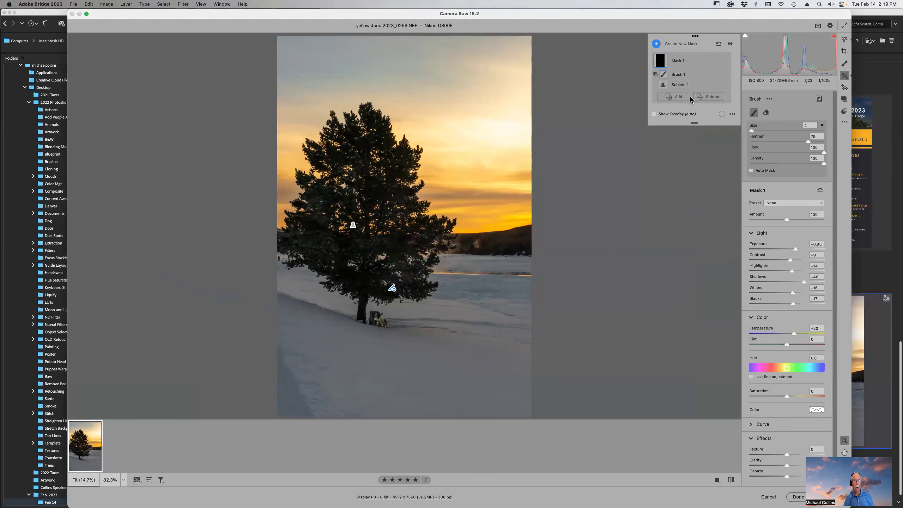
left_click(674, 97)
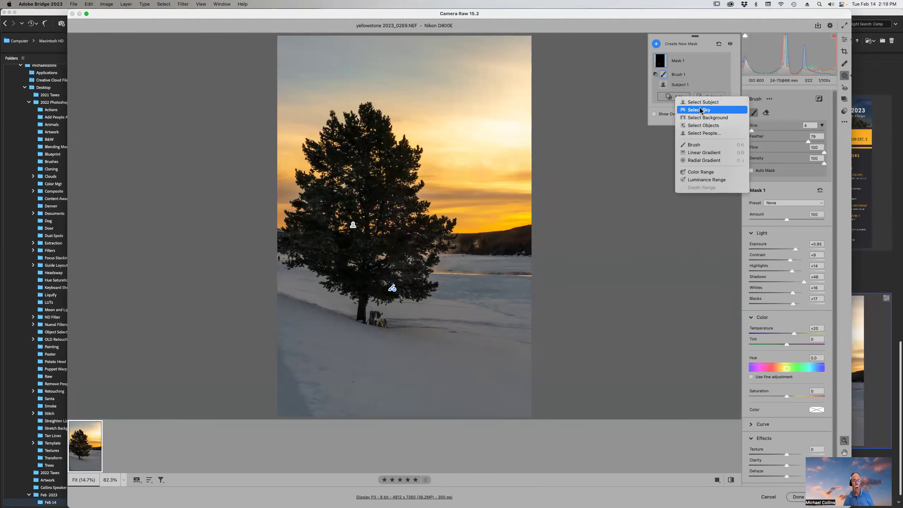
left_click(707, 146)
mouse_move(522, 241)
left_mouse_down()
mouse_move(450, 244)
mouse_move(535, 247)
left_mouse_up()
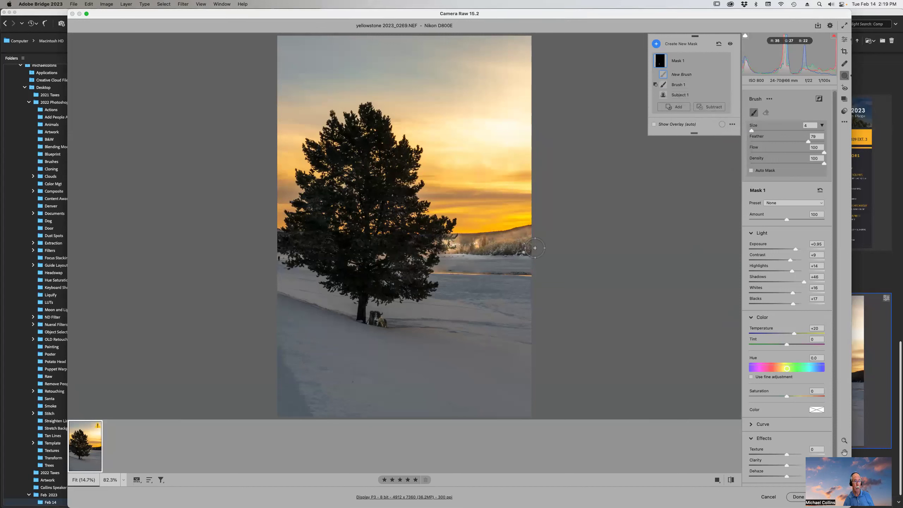
key("z")
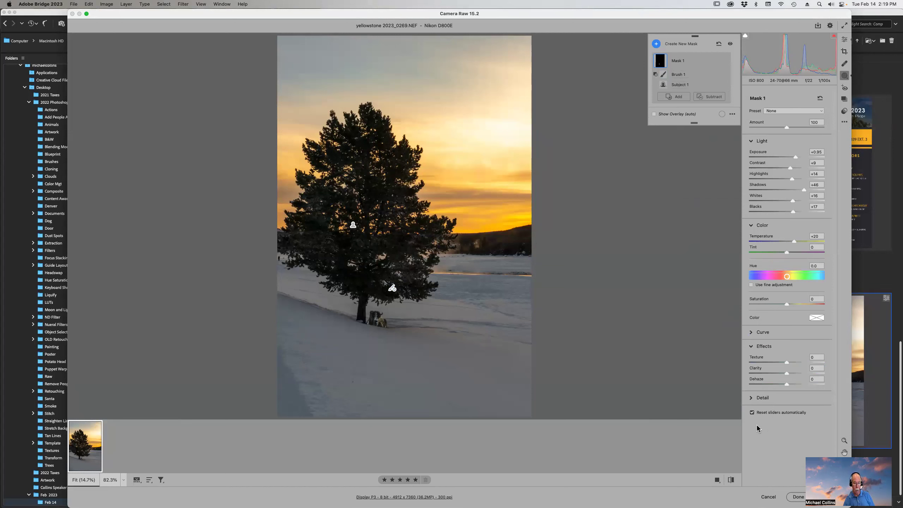
Leave masking, open the adjusted raw photo in Photoshop, and start the Camera Raw Filter on it.
key("e")
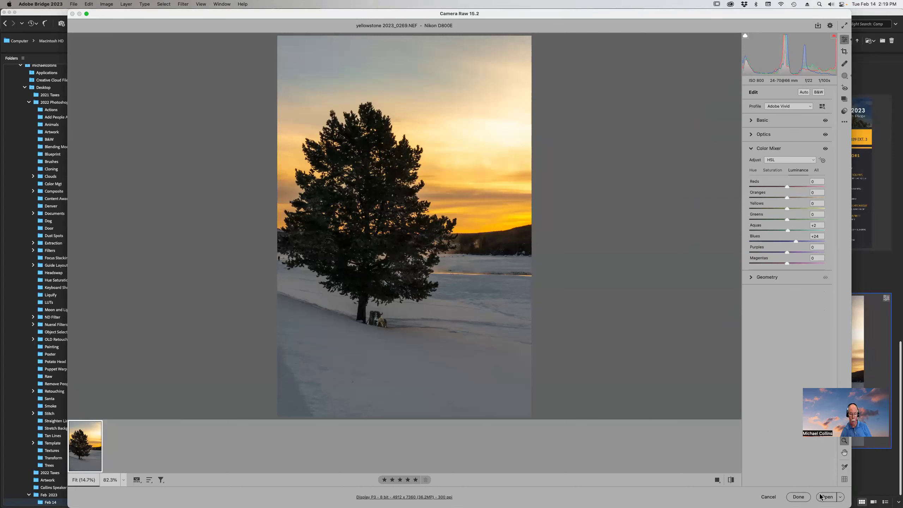
left_click(821, 495)
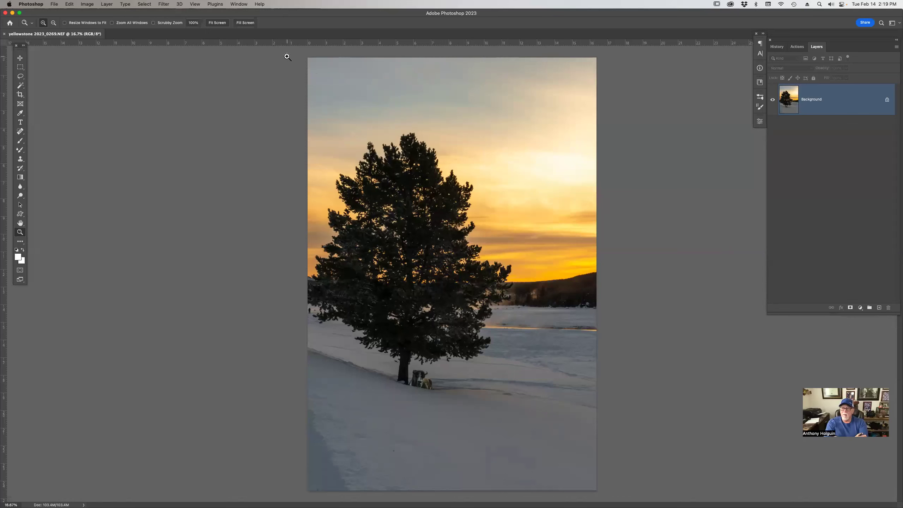
left_click(164, 4)
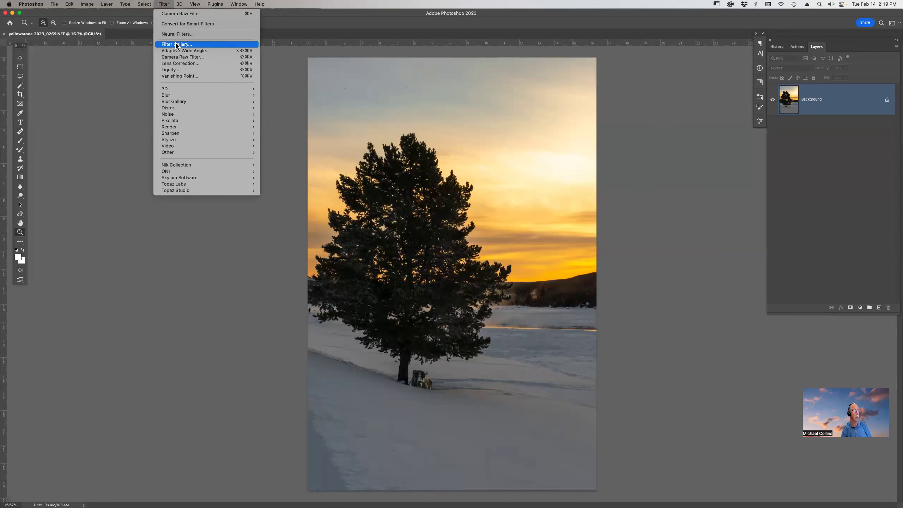
left_click(180, 58)
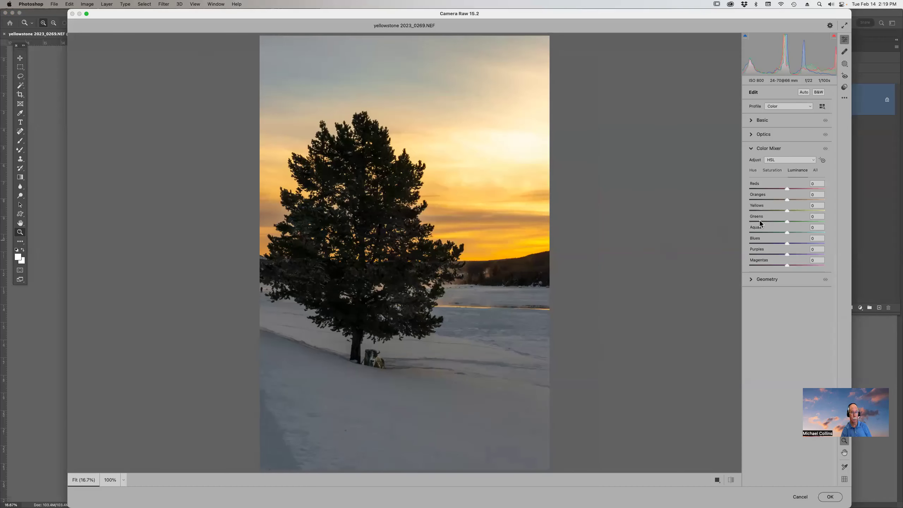
Try a brush mask over the dark hillside, turn on Auto Mask for the brush, and delete the trial mask.
left_click(844, 64)
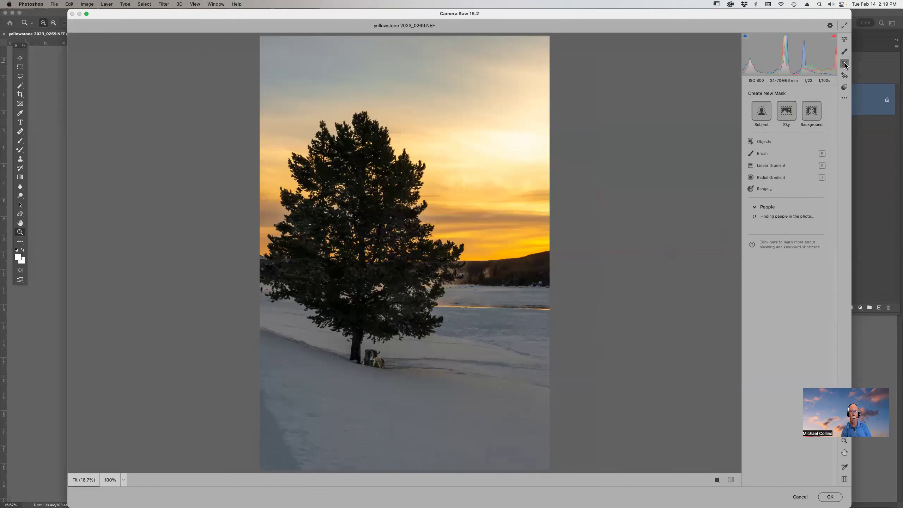
left_click(764, 154)
mouse_move(544, 265)
left_mouse_down()
mouse_move(457, 267)
mouse_move(665, 293)
left_mouse_up()
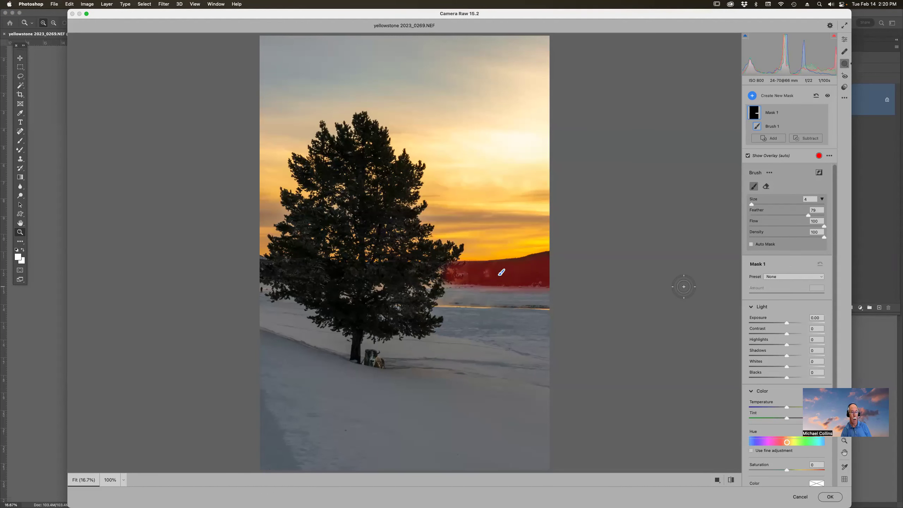
left_click(751, 245)
key("Delete")
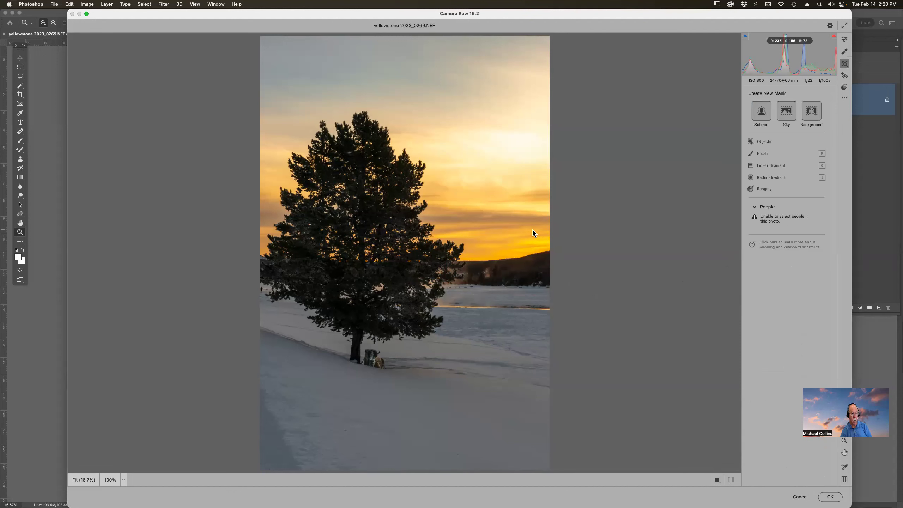
Paint a new brush mask with Auto Mask over the dark hillside on the horizon on both sides of the tree.
left_click(759, 154)
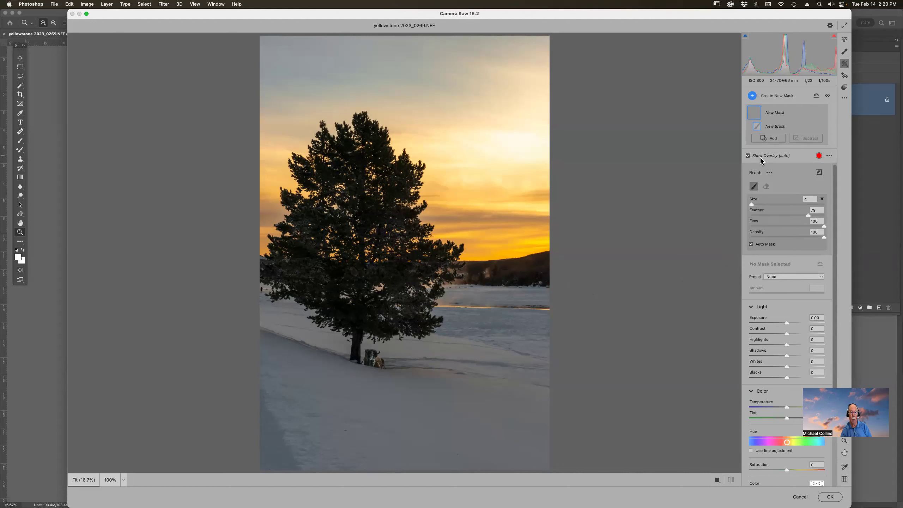
mouse_move(545, 259)
left_mouse_down()
mouse_move(456, 274)
mouse_move(543, 277)
left_mouse_up()
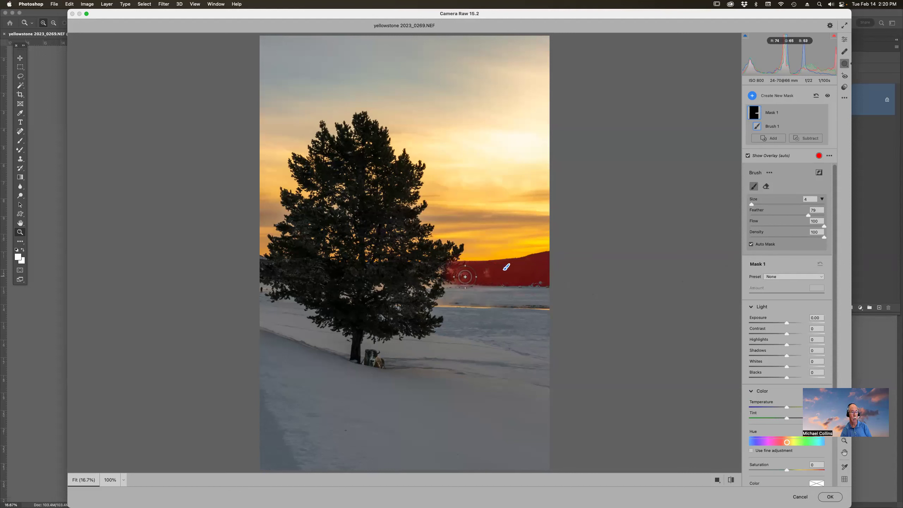
left_click_drag(275, 269, 264, 261)
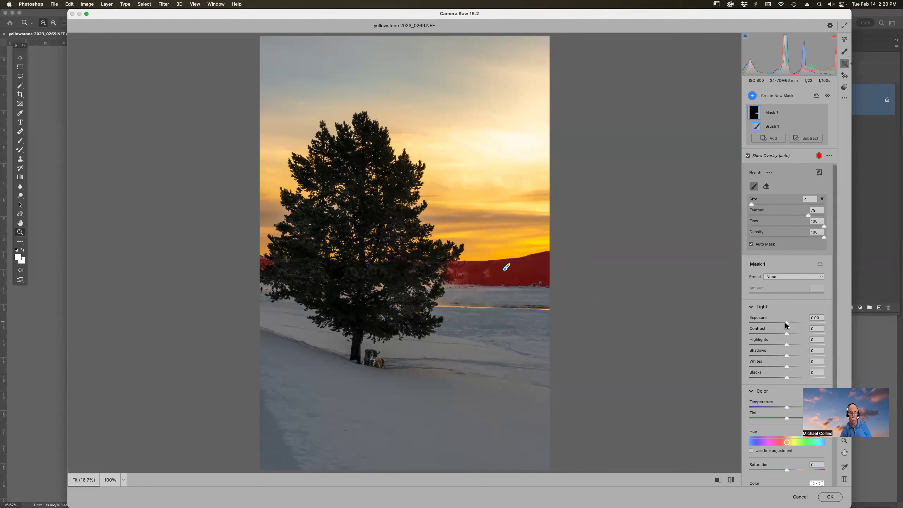
Set the hillside mask's exposure to +0.35, highlights to +16 and shadows to +8, warm its temperature, and apply the filter.
left_click_drag(787, 323, 789, 323)
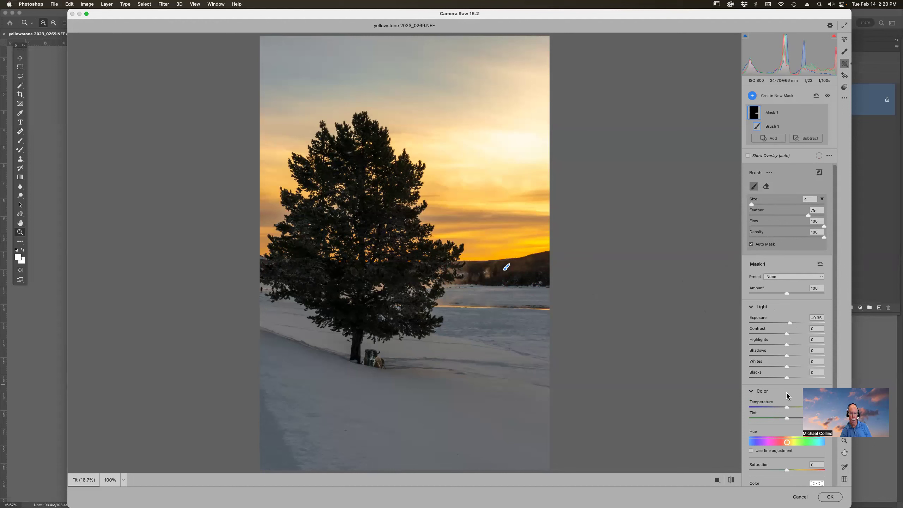
left_click_drag(787, 407, 793, 407)
left_click_drag(791, 345, 791, 358)
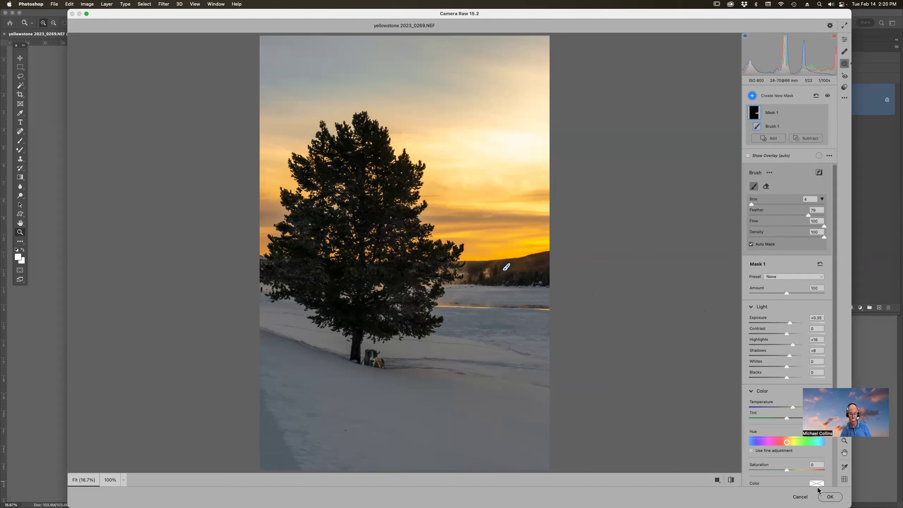
left_click(830, 497)
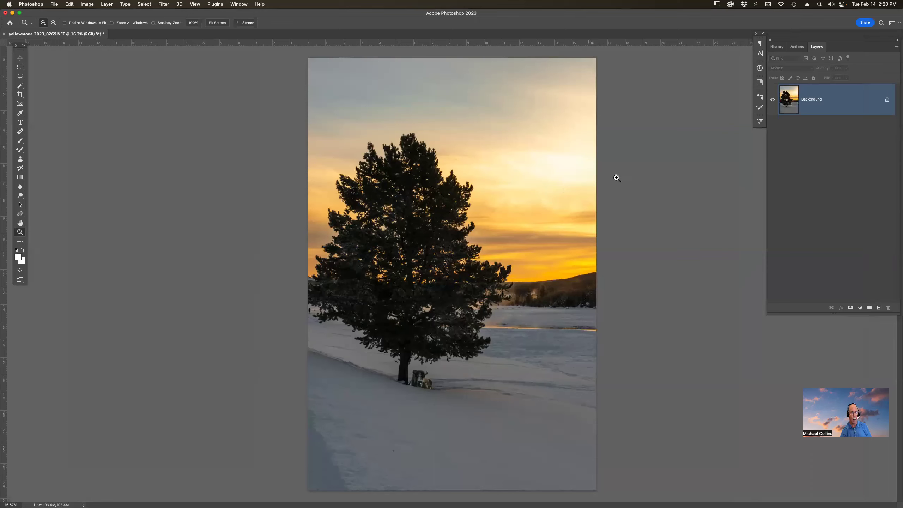
Compare the photo before and after the Camera Raw Filter using its history states.
left_click(777, 46)
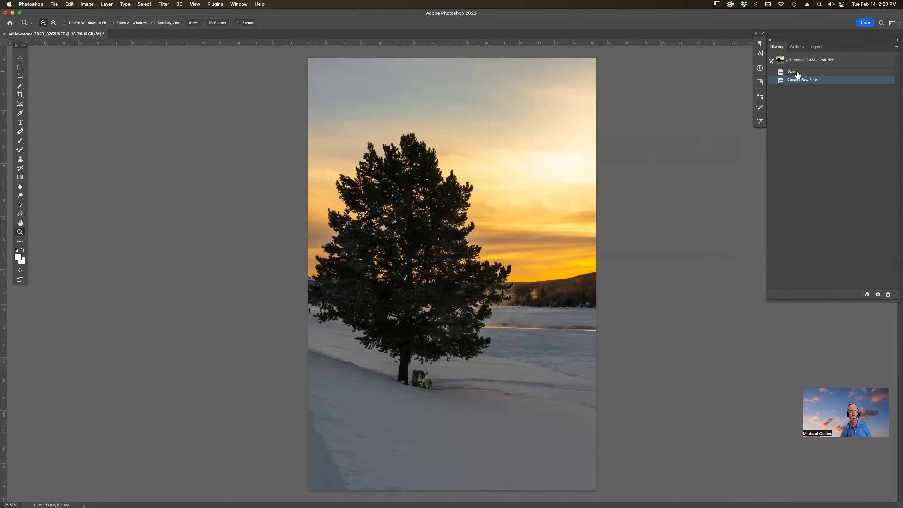
left_click(797, 73)
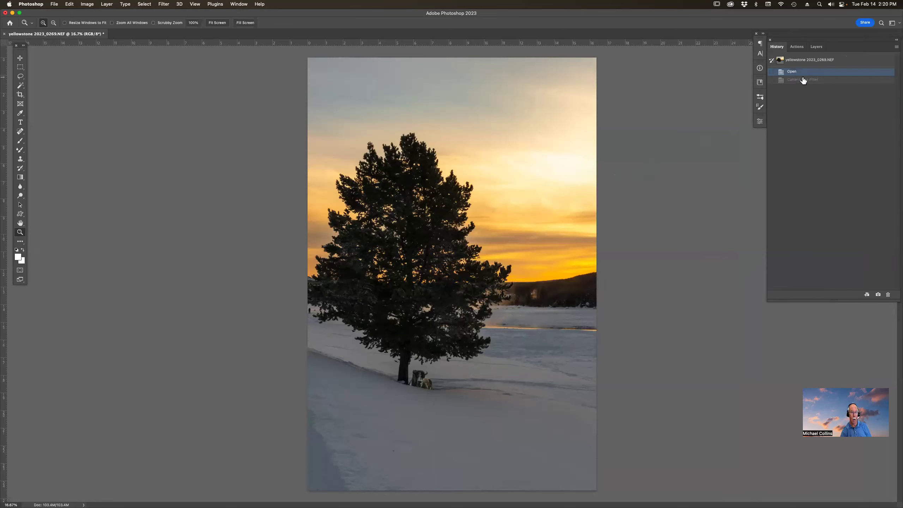
left_click(803, 80)
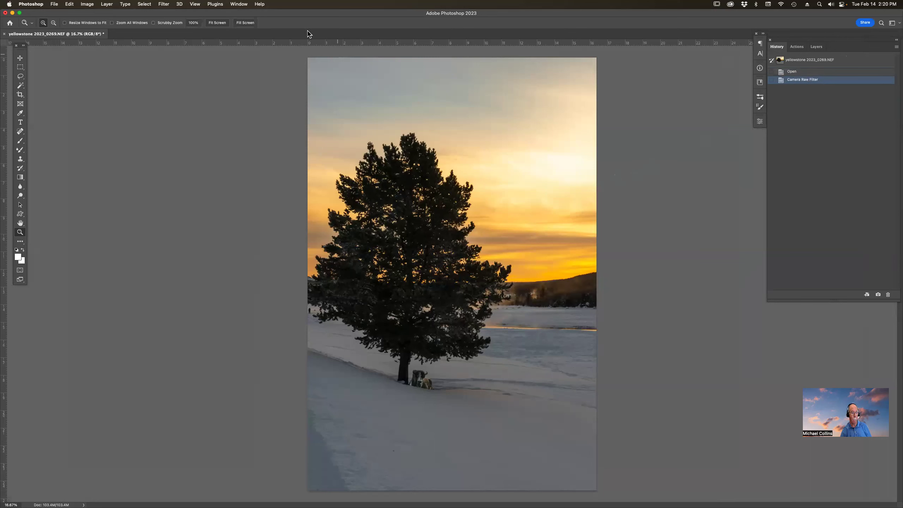
Run the Skylum Luminar 4 filter on the photo.
left_click(165, 4)
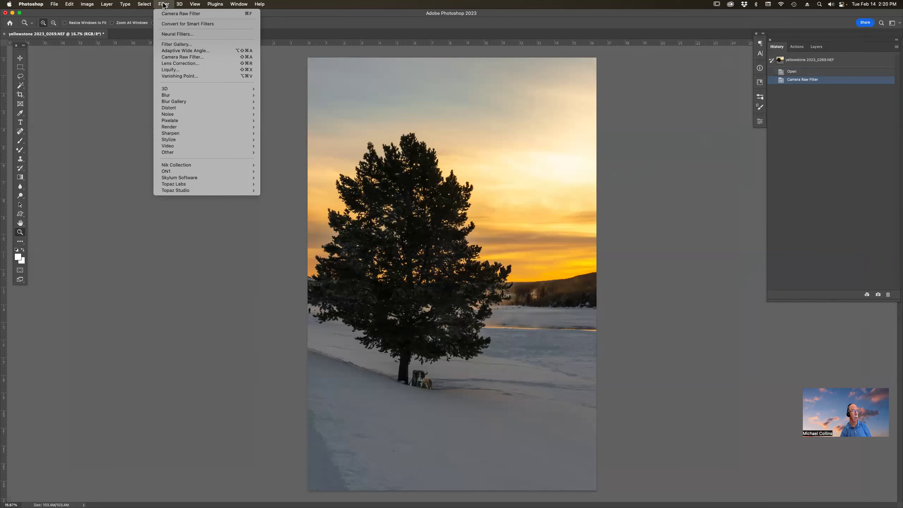
mouse_move(213, 184)
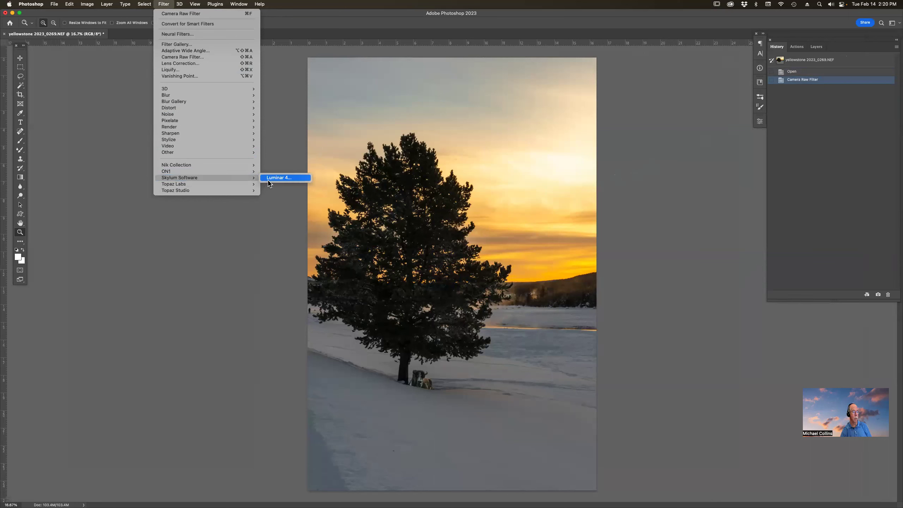
left_click(278, 177)
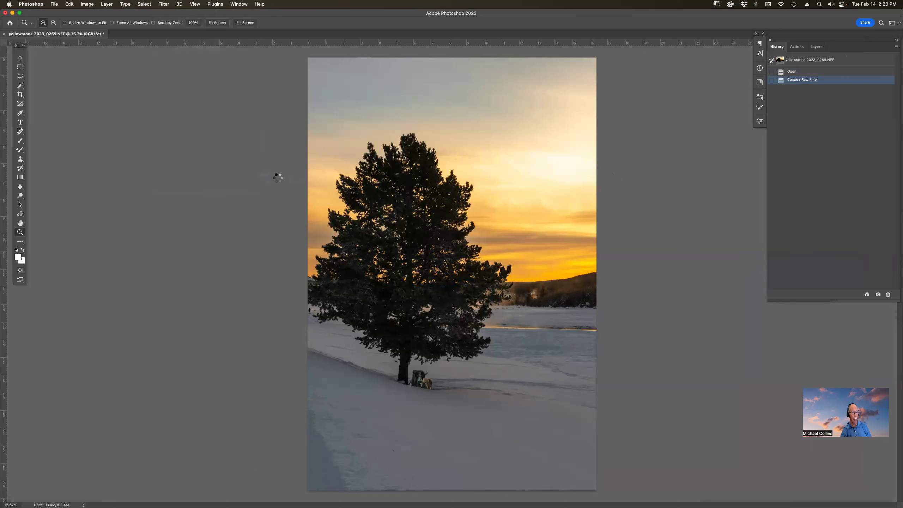
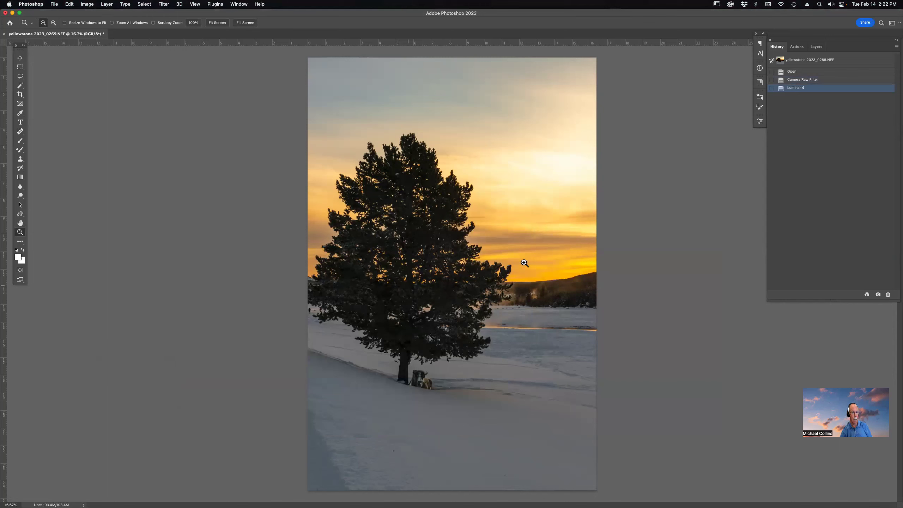
Compare the Luminar 4 result with the Camera Raw Filter and originally opened states in the history.
left_click(798, 81)
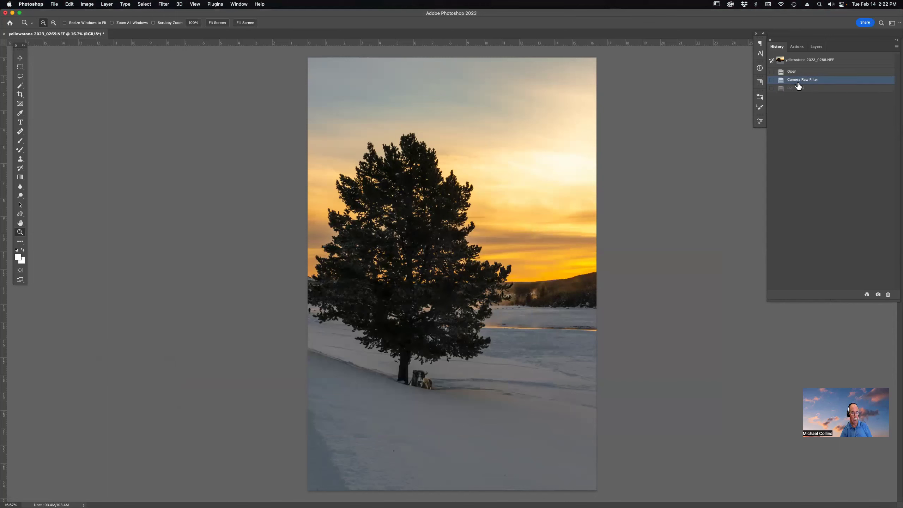
left_click(797, 90)
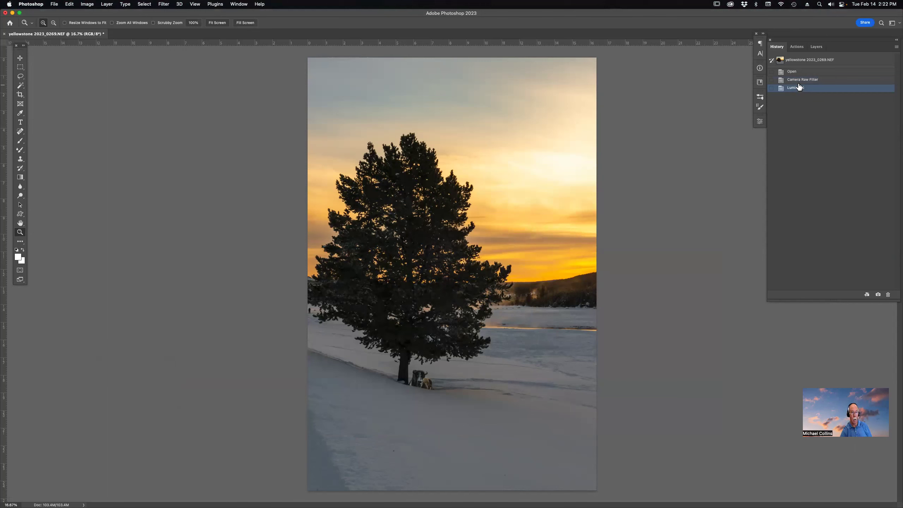
left_click(799, 81)
left_click(798, 73)
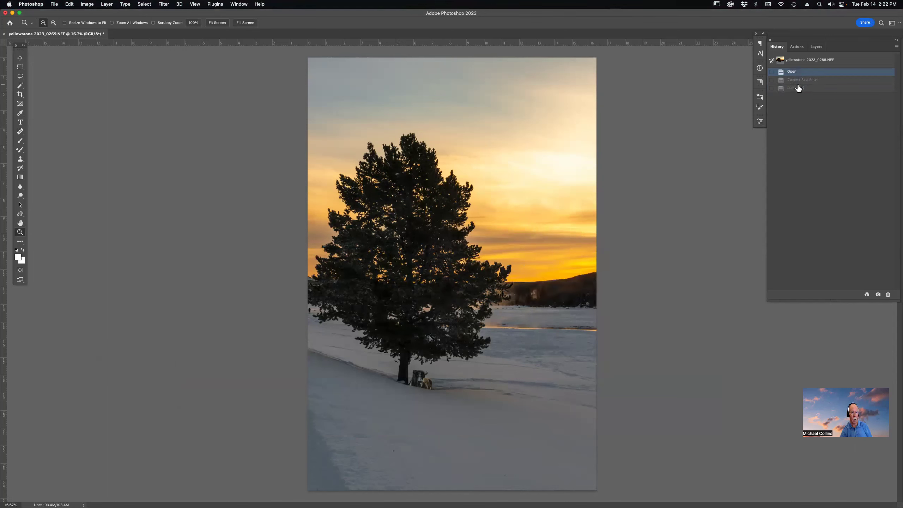
left_click(798, 89)
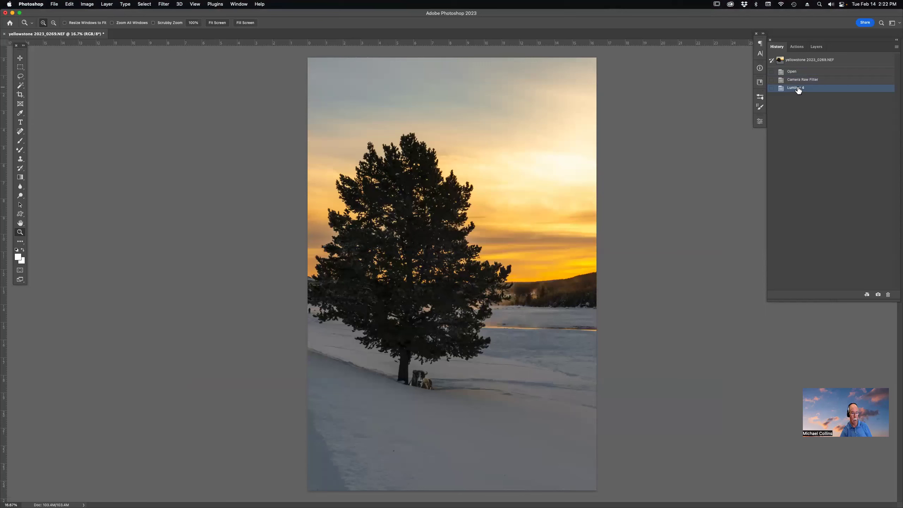
Enlarge the photo to 25% and compare the bison under the tree between the Luminar 4 and Camera Raw Filter states.
left_click(498, 444)
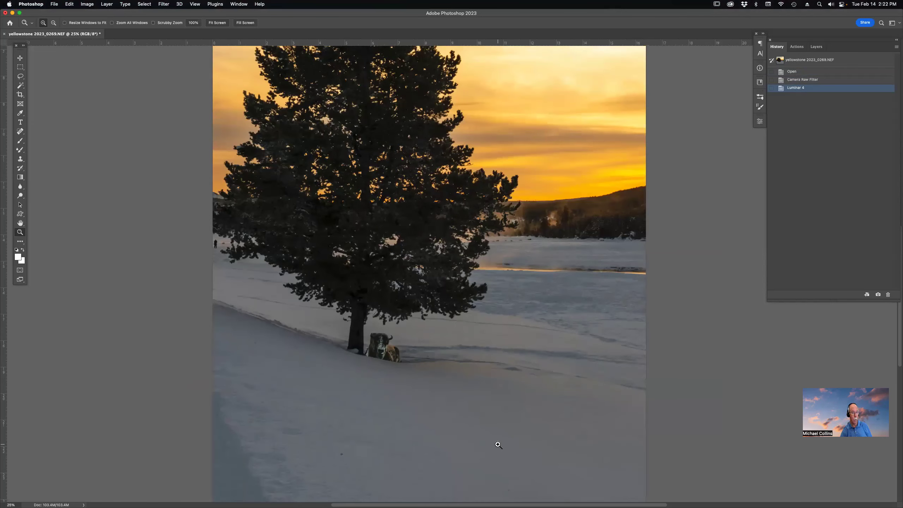
left_click(811, 81)
left_click(809, 89)
left_click(808, 81)
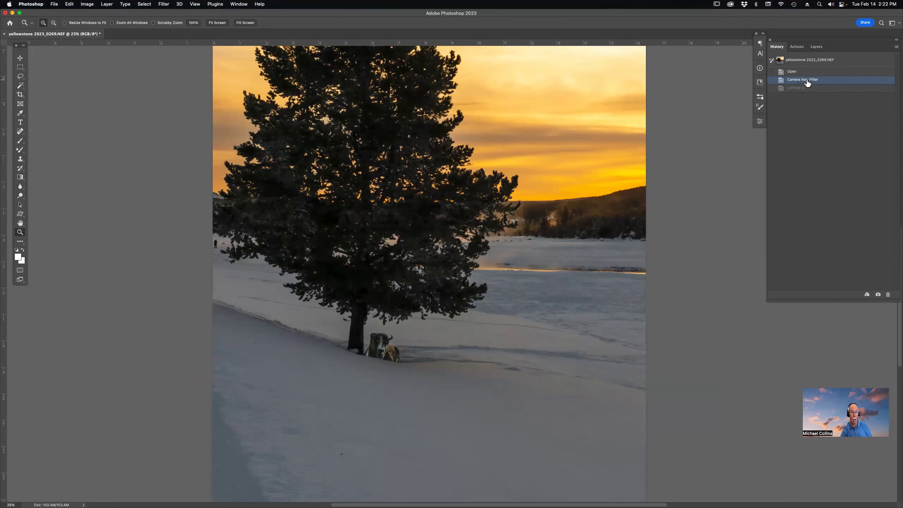
Close the landscape photo without saving its changes and switch back to Adobe Bridge.
key("super+w")
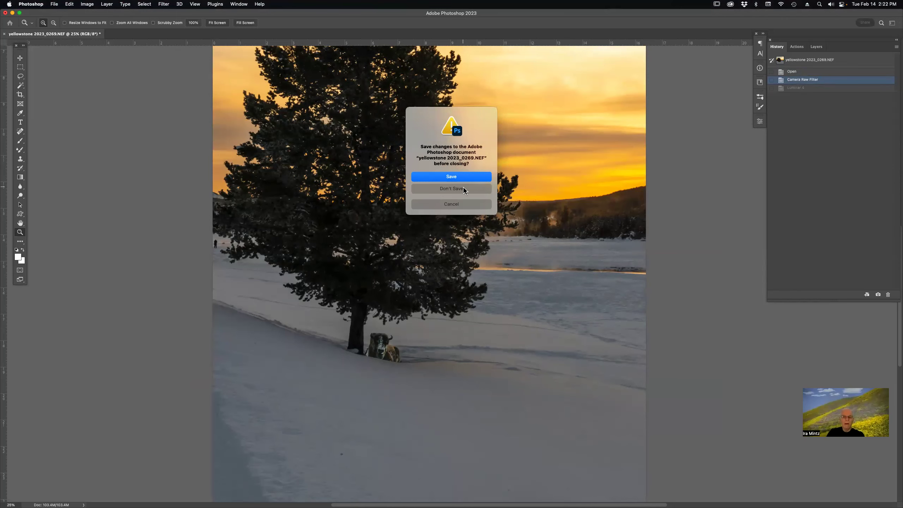
left_click(463, 190)
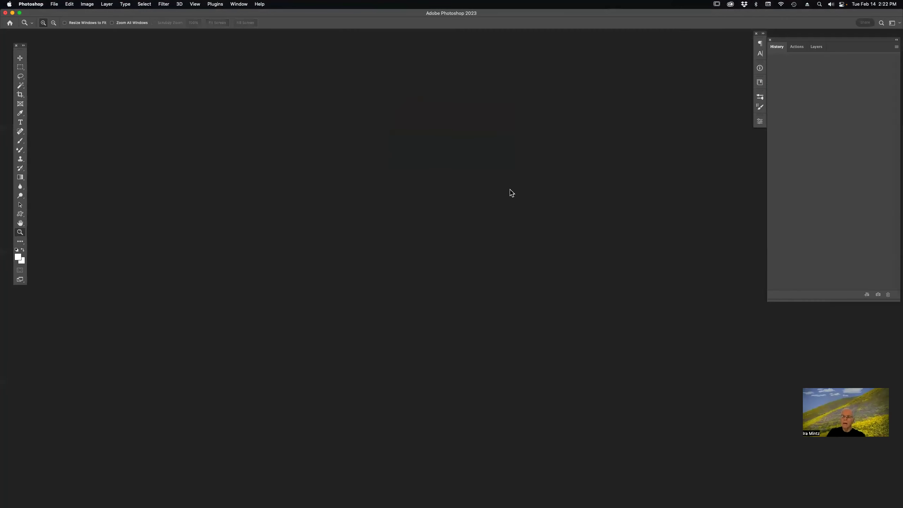
key("super+Tab")
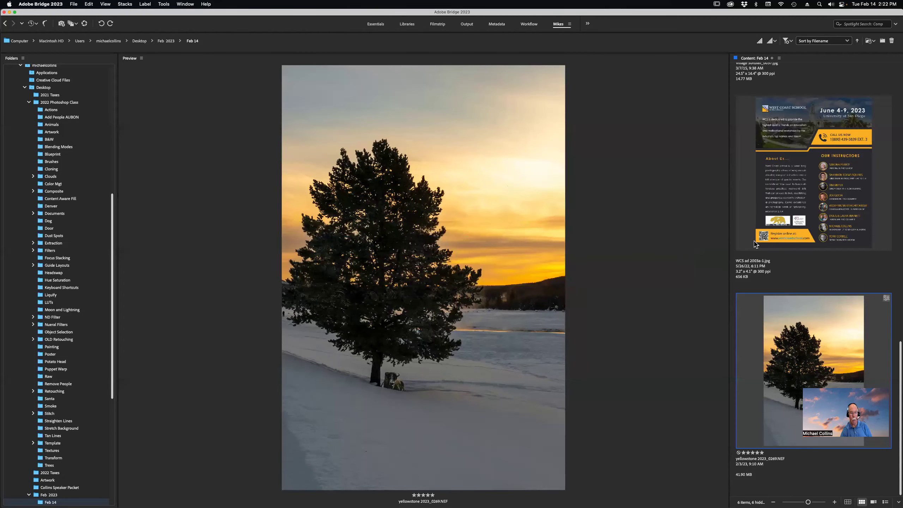
Find Pizza Garden_002.NEF in the Feb 14 folder and open it in Camera Raw.
scroll(781, 245, "up", 10)
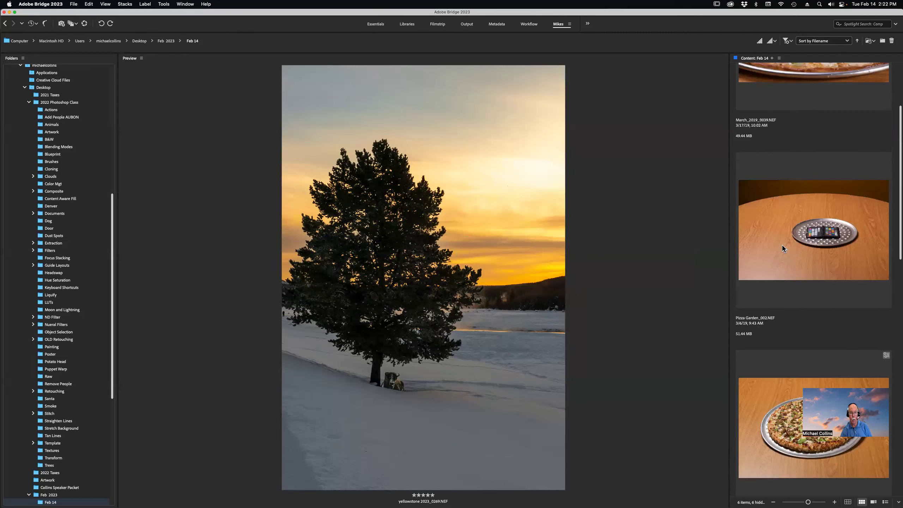
left_click(817, 334)
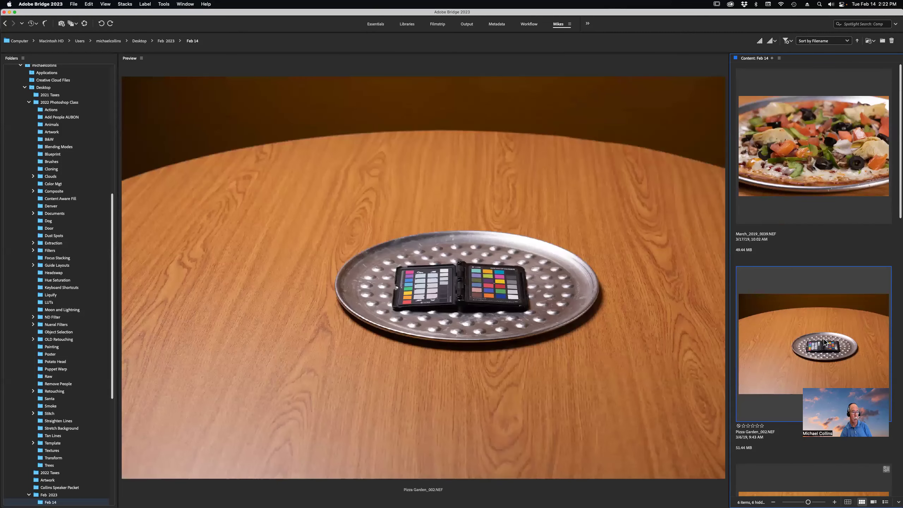
key("super+r")
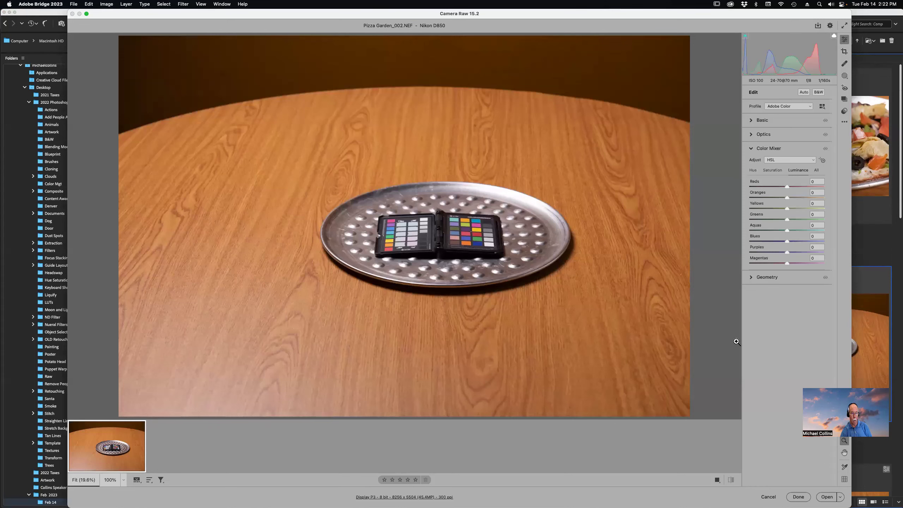
Examine the color checker on the metal pizza tray at 100%, with its gray and color patches in view.
left_click(497, 271)
left_click_drag(518, 273, 482, 115)
left_click_drag(568, 284, 349, 118)
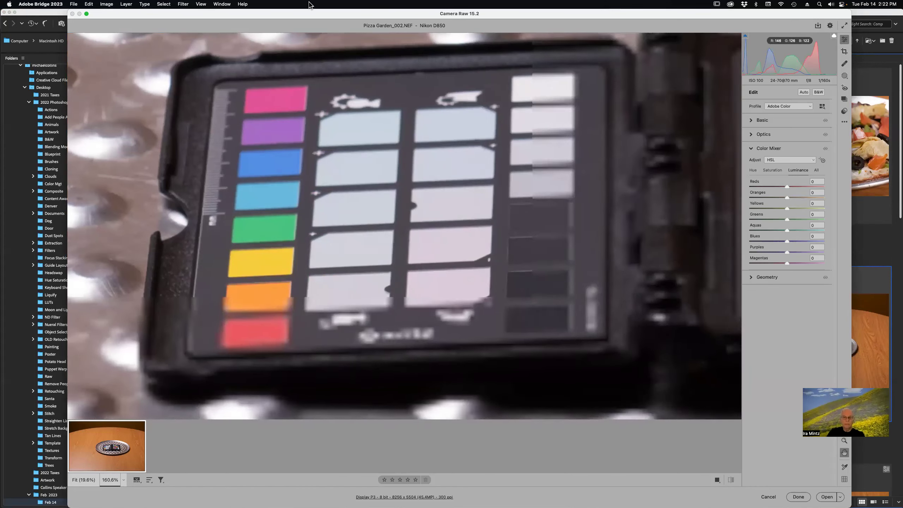
left_click_drag(478, 155, 342, 138)
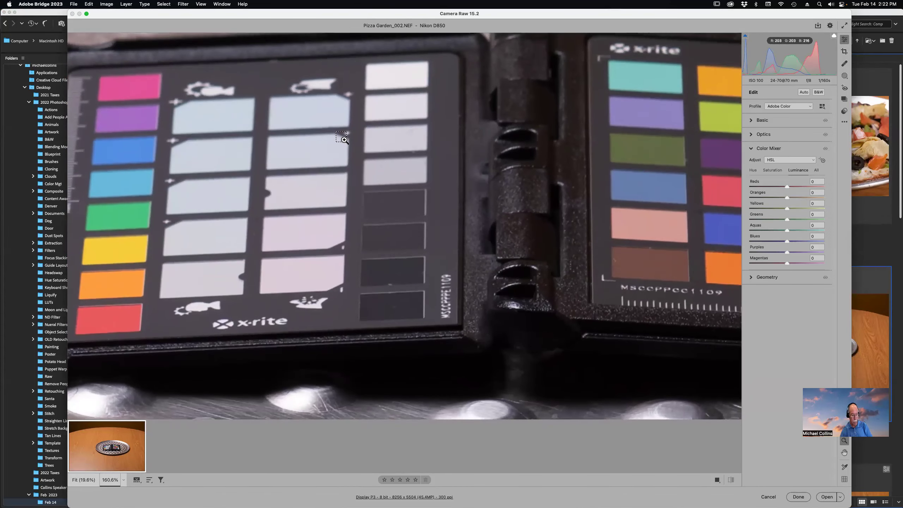
left_click(490, 186, "alt")
scroll(487, 186, "right", 5)
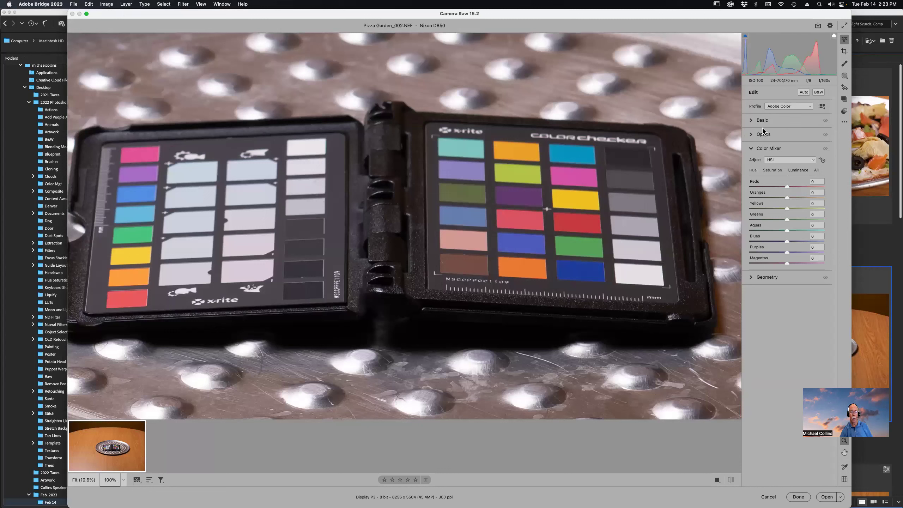
Try the White Balance tool on the white patch at the lower end of the color checker's gray column, undoing each sample.
left_click(750, 121)
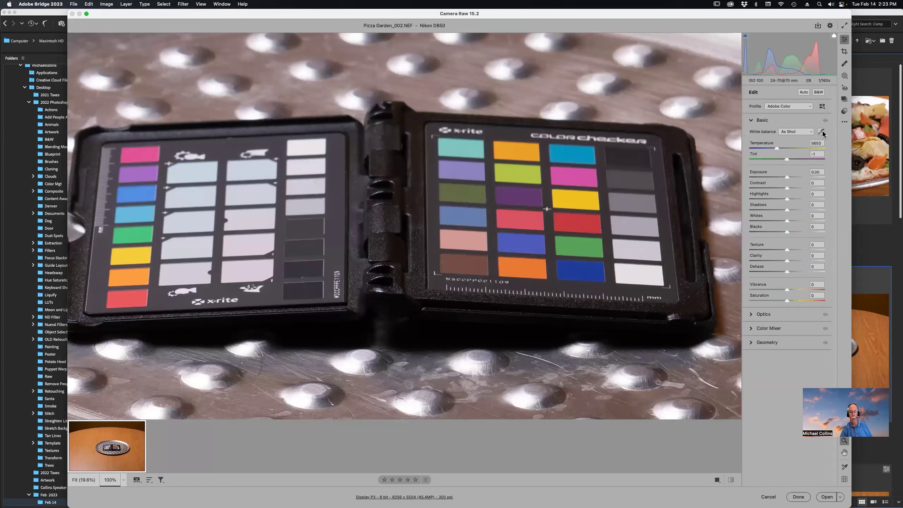
left_click(821, 132)
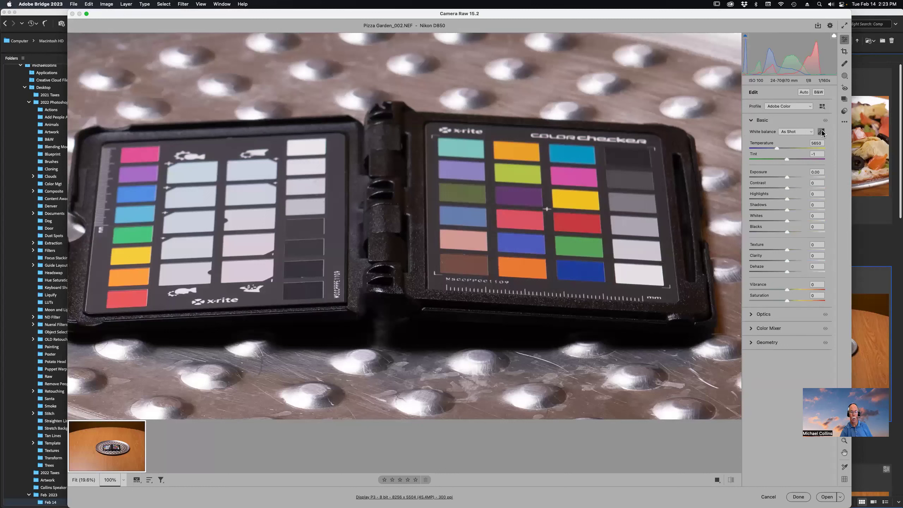
left_click(638, 271)
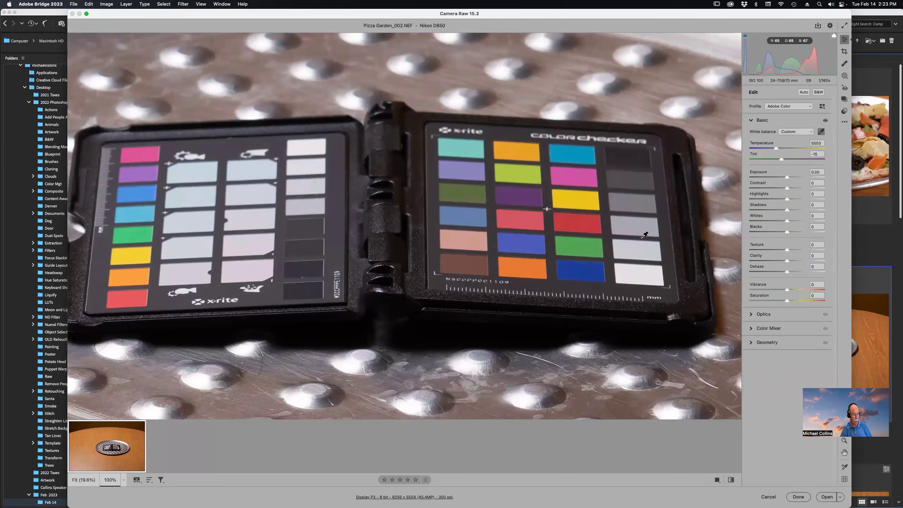
key("super+z")
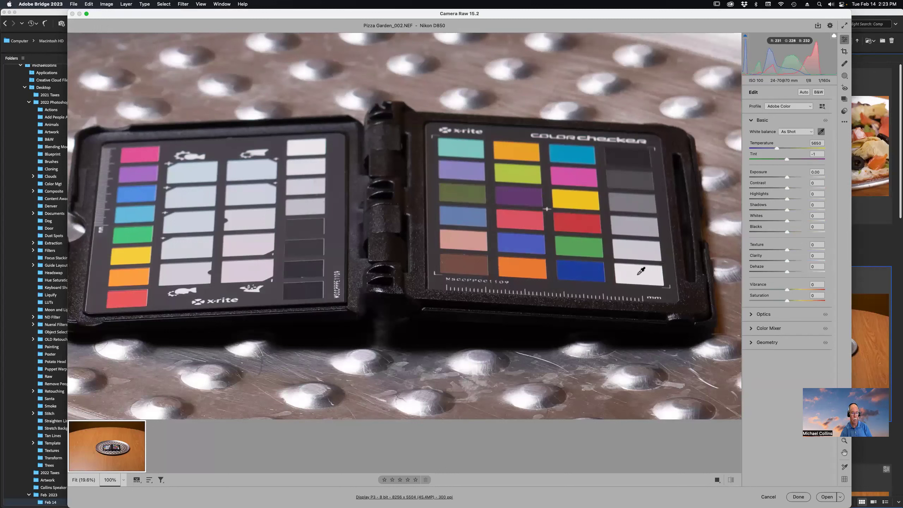
left_click(640, 271)
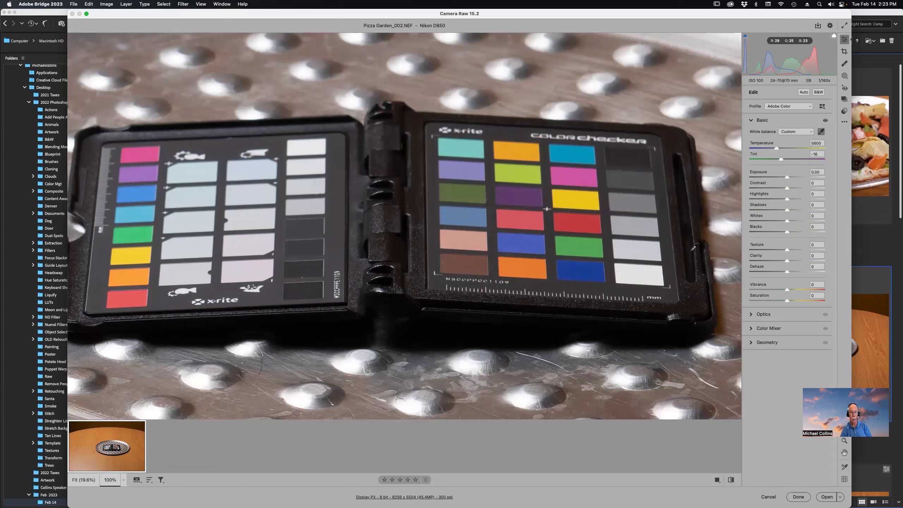
key("super+z")
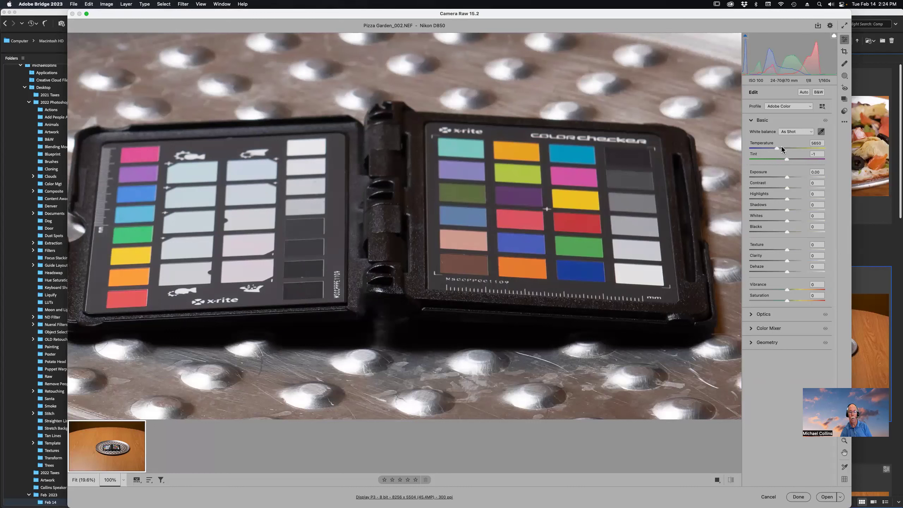
Sample white balance from the color checker's white, green, magenta and light turquoise patches, ending on the topmost white patch of its other half.
left_click(643, 273)
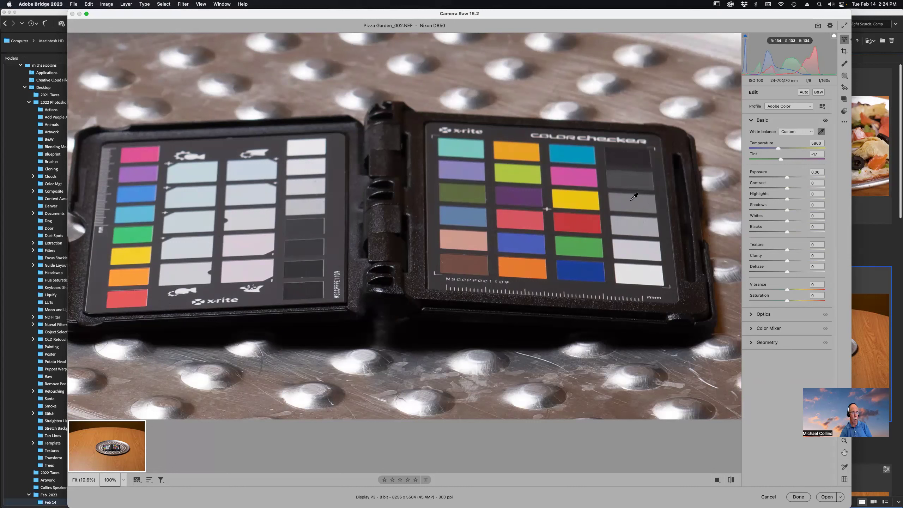
left_click(582, 243)
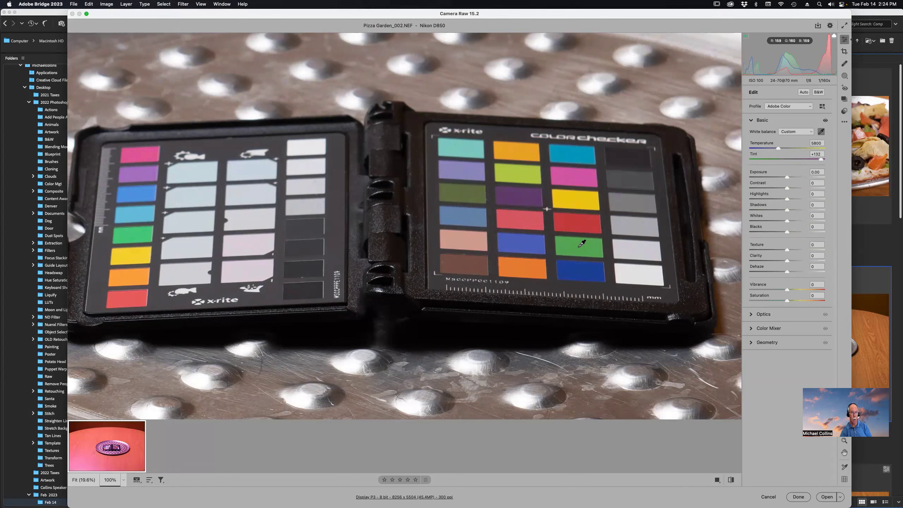
left_click(578, 172)
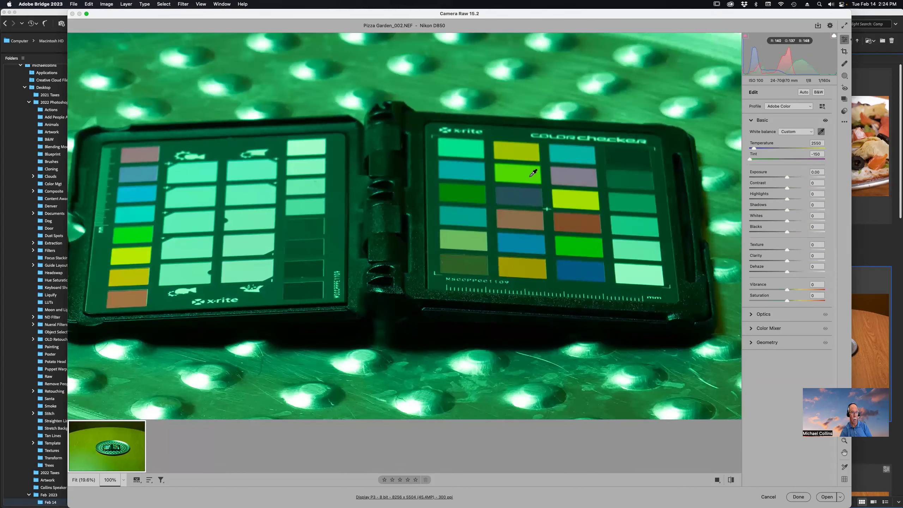
left_click(467, 147)
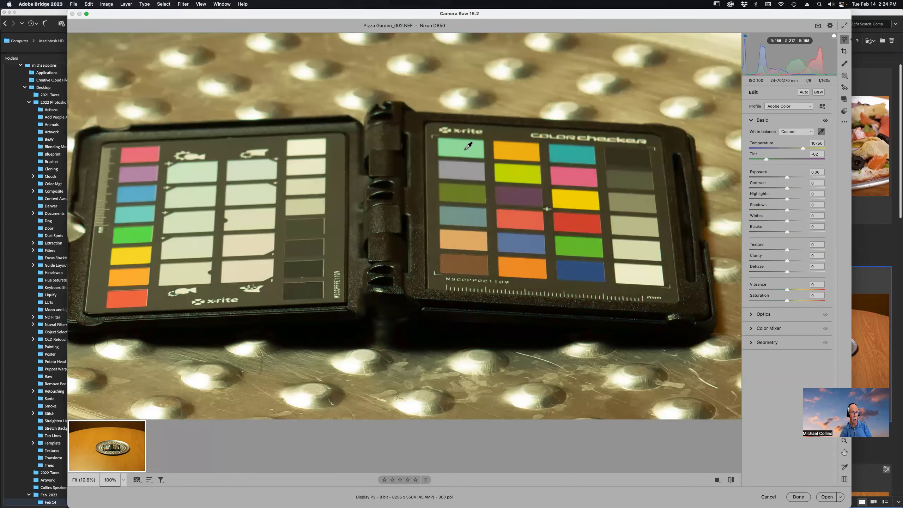
left_click(317, 149)
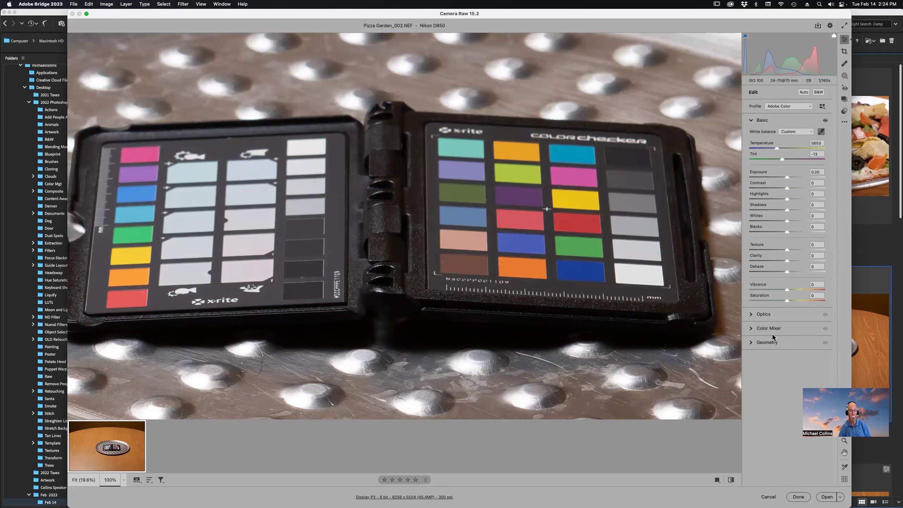
Discard the changes to the color checker photo and open March_2019_0039.NEF in Camera Raw.
left_click(768, 497)
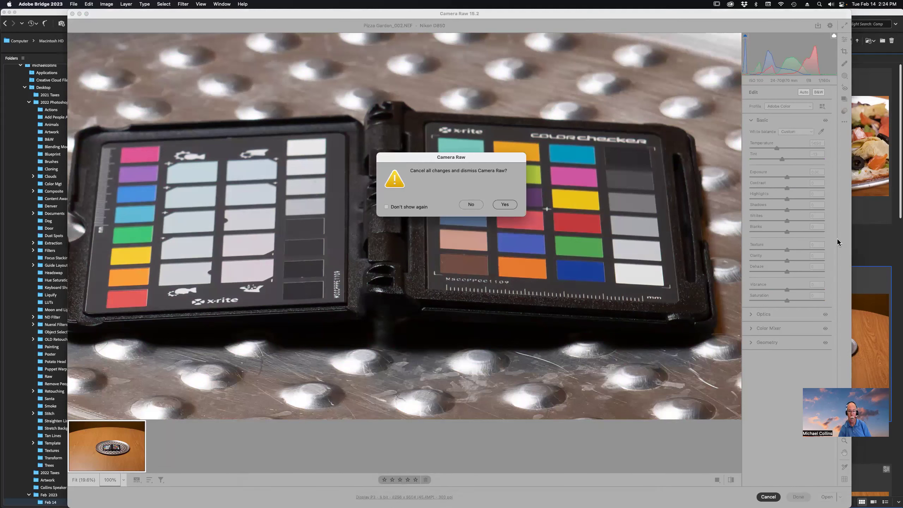
left_click(508, 205)
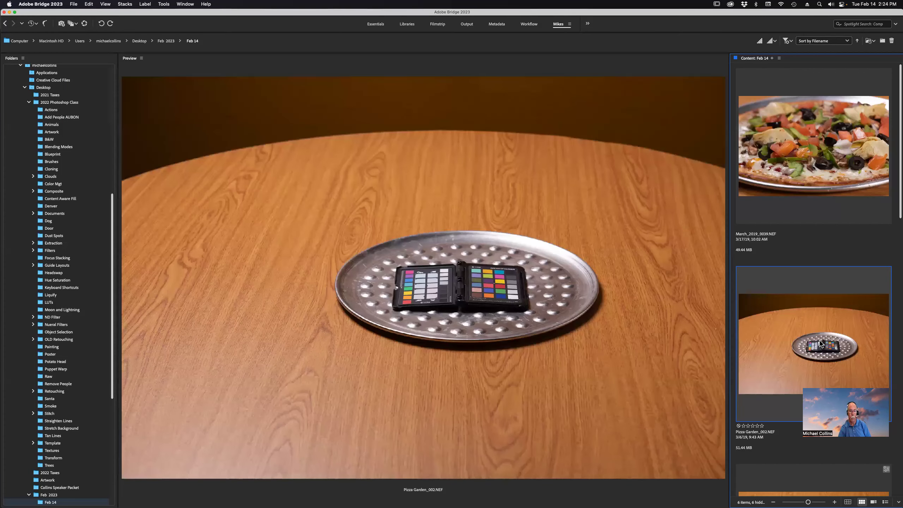
left_click(824, 167)
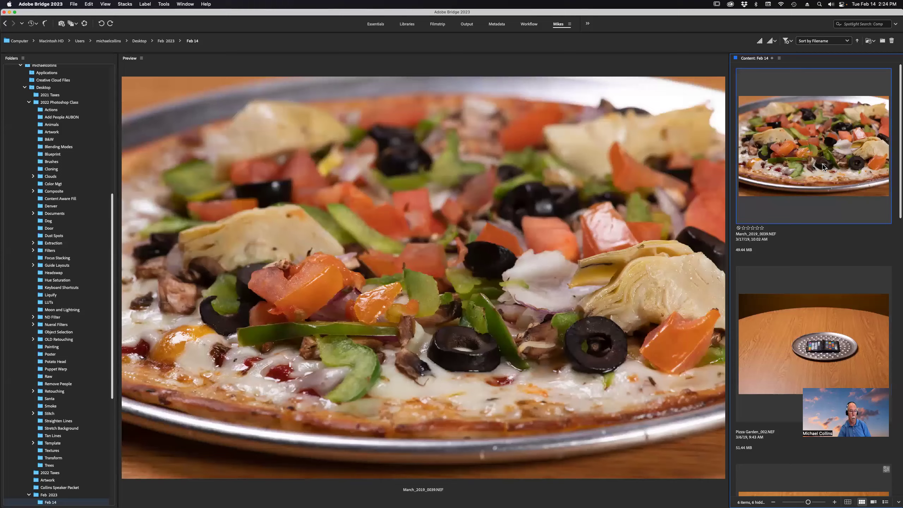
double_click(823, 167)
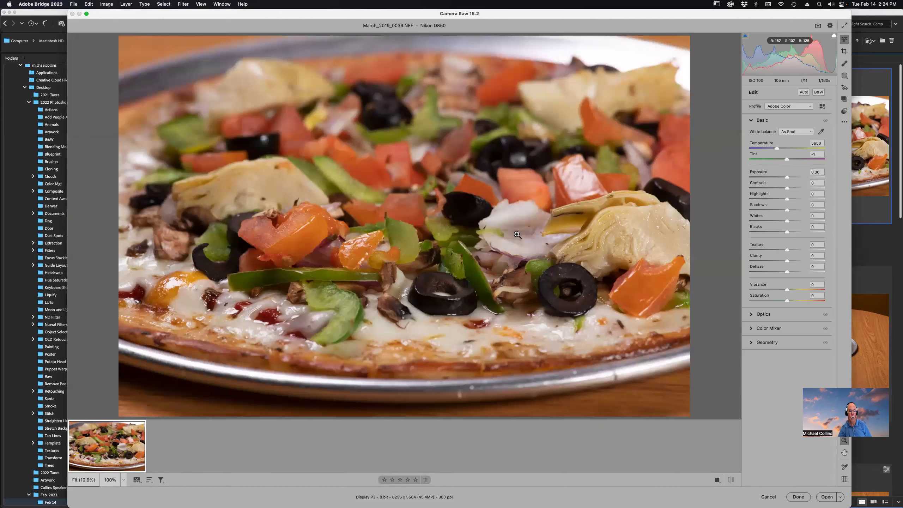
Try the White Balance tool on the pale onion piece of the enlarged pizza photo, resetting all edits after each sample.
left_click_drag(439, 176, 488, 215)
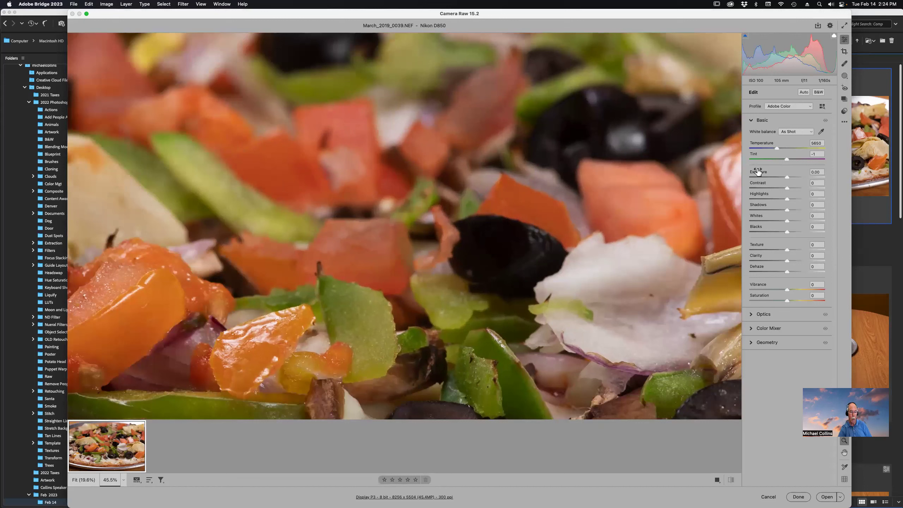
left_click(820, 131)
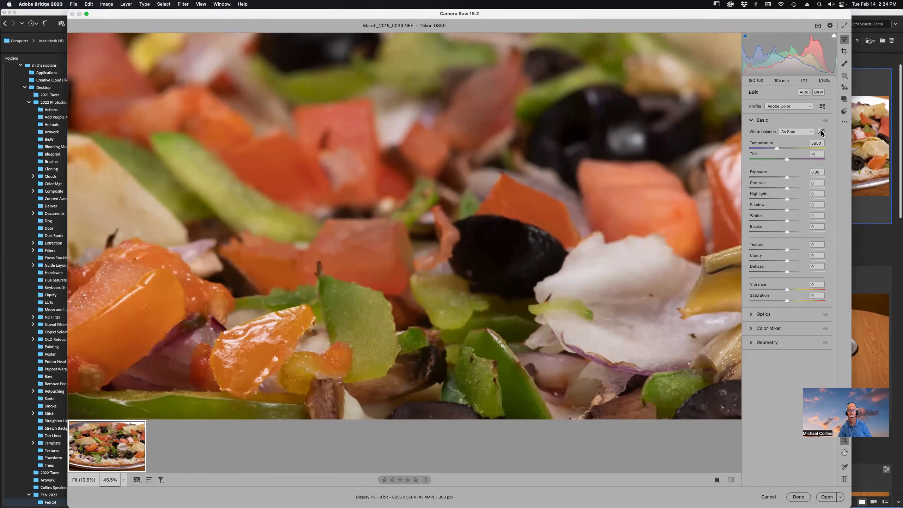
left_click(591, 271)
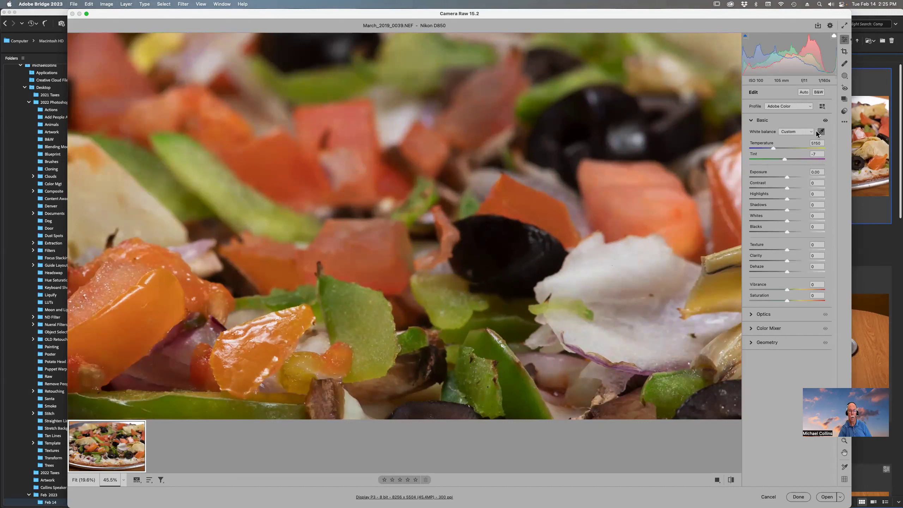
key("alt")
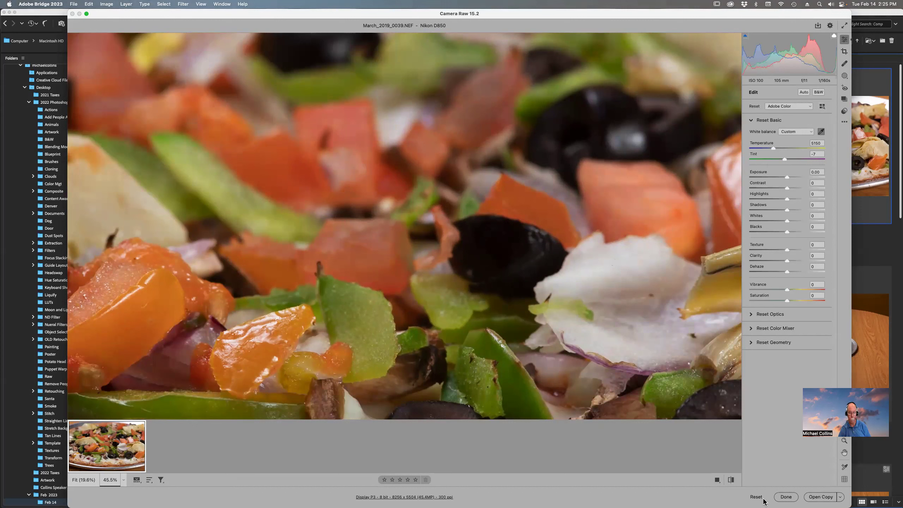
left_click(755, 497)
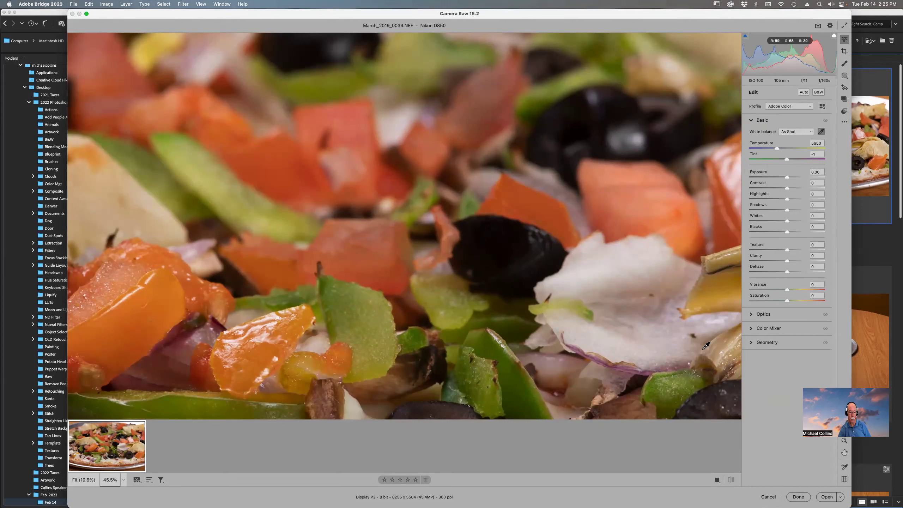
left_click(584, 272)
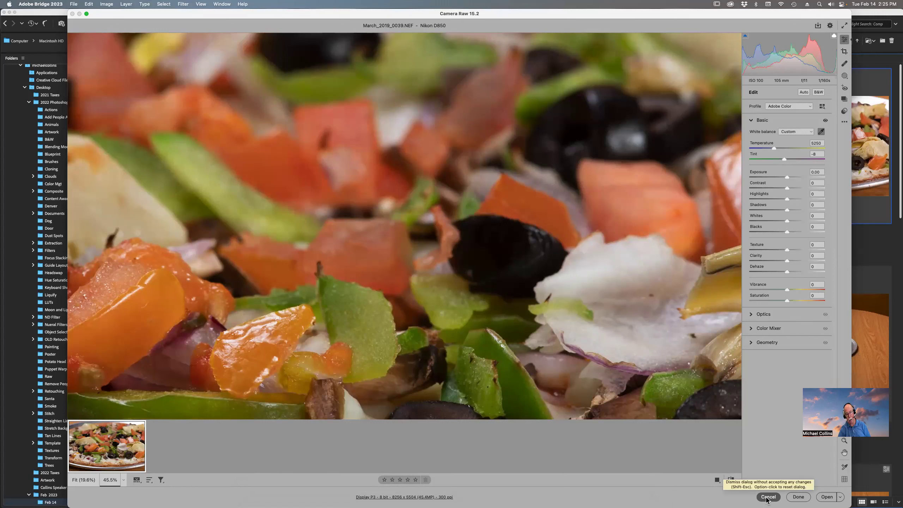
key("alt")
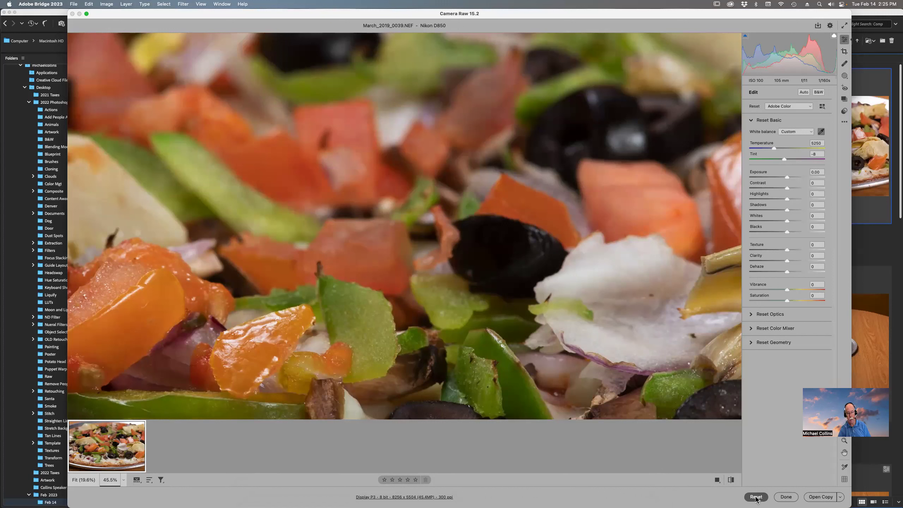
left_click(756, 498)
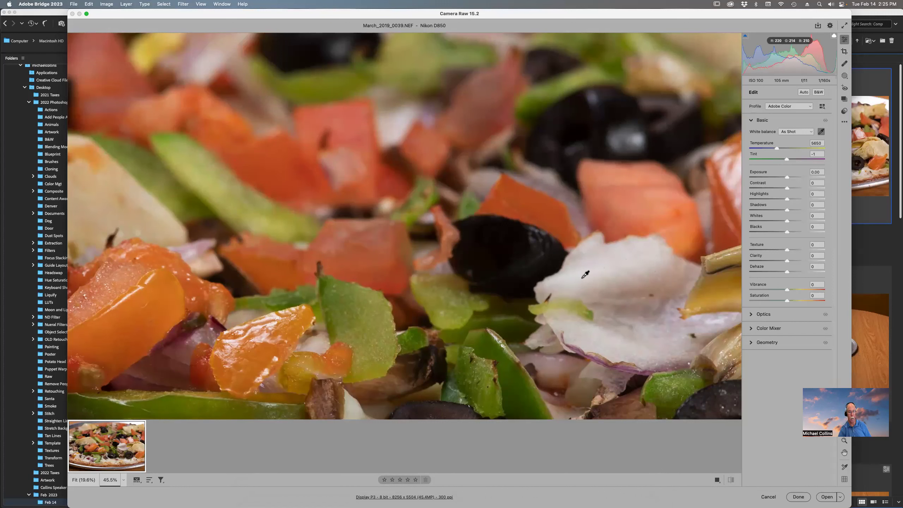
Set the white balance from the pale onion piece to temperature 5250 and tint -9, and show the whole pizza photo.
left_click(717, 322)
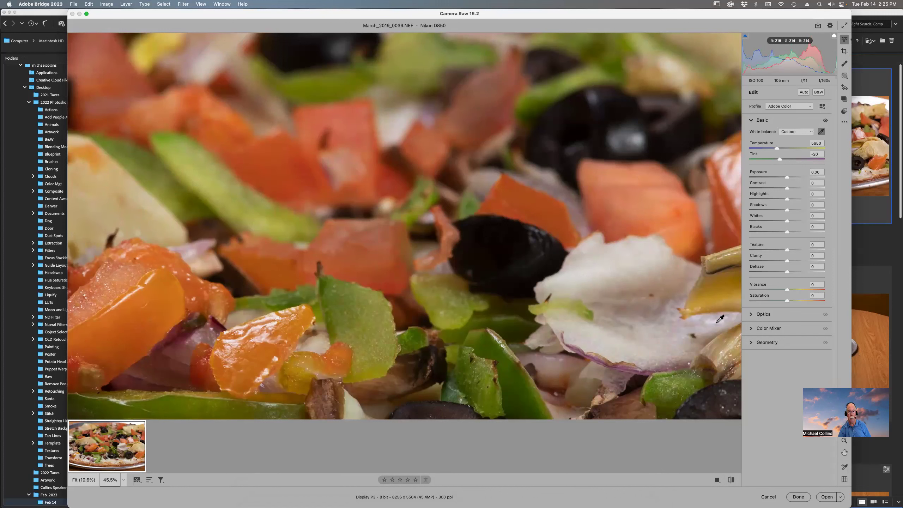
left_click(589, 269)
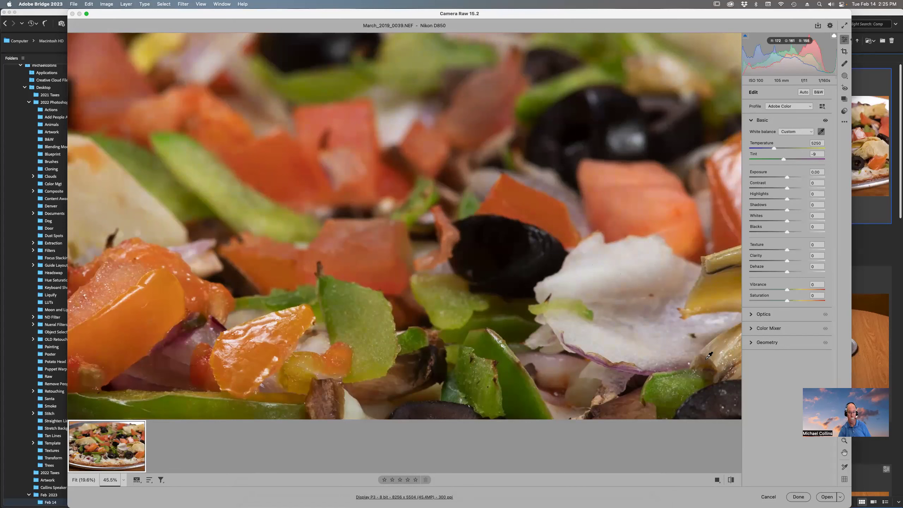
key("super+0")
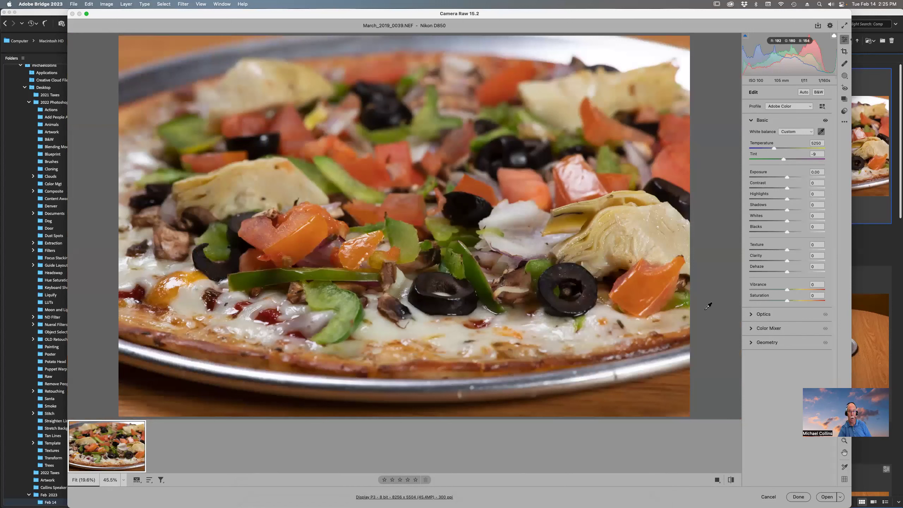
Enable chromatic aberration removal and lens profile corrections, and apply the Auto tonal adjustment to the pizza photo.
left_click(754, 314)
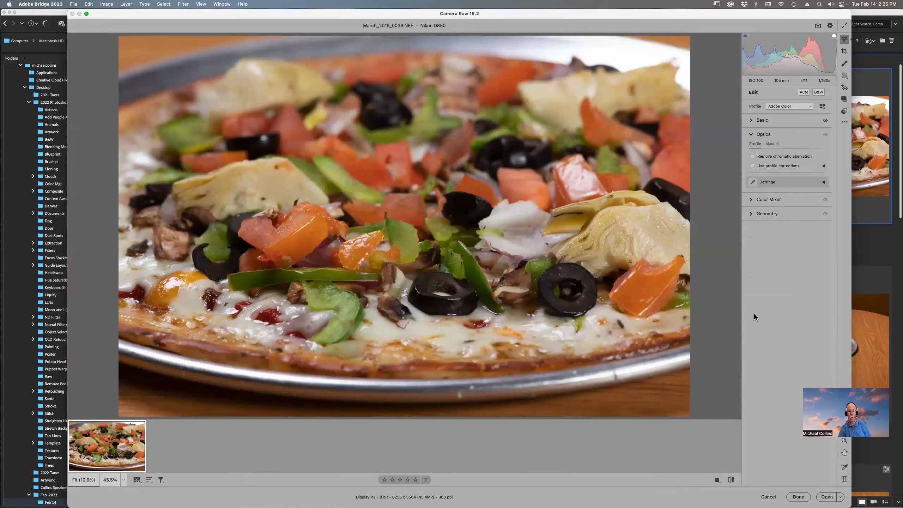
left_click(753, 166)
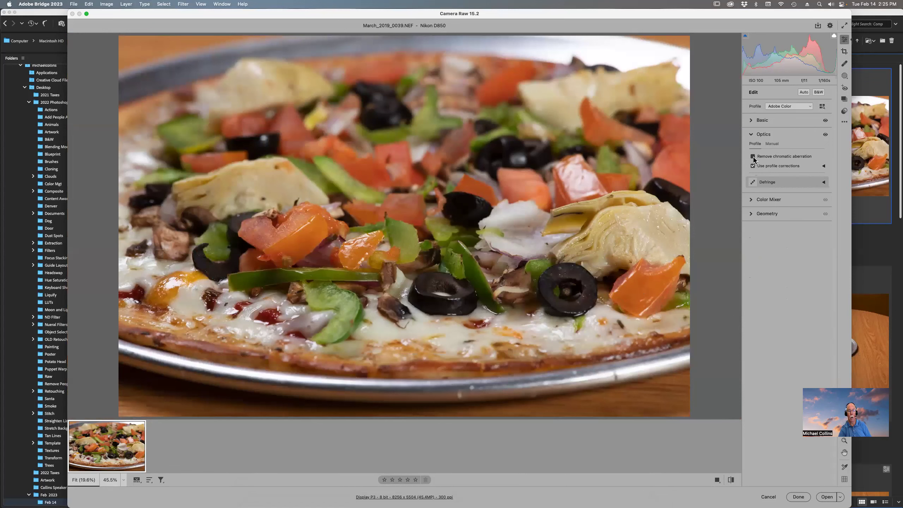
left_click(752, 120)
left_click(802, 92)
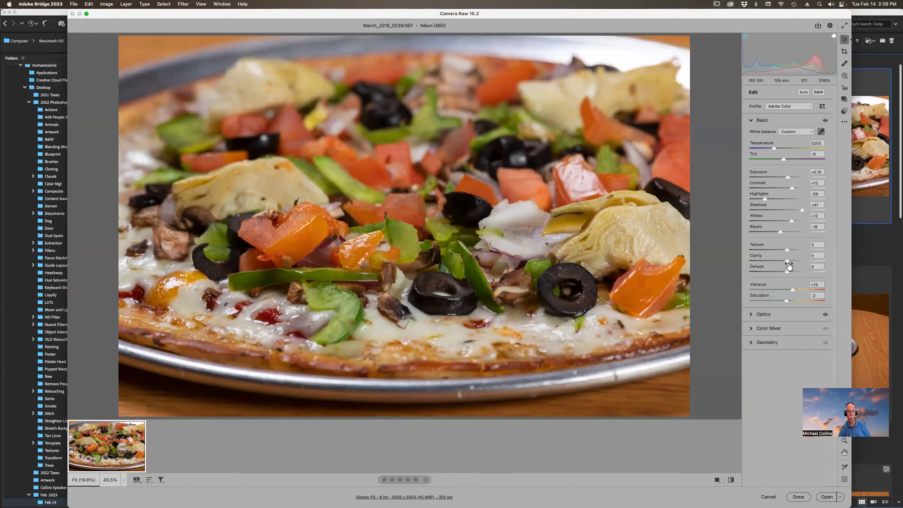
Set Texture to +9 and Clarity to +8, and try a stronger Dehaze before resetting it to 0.
left_click_drag(787, 250, 791, 261)
left_click_drag(787, 271, 788, 272)
left_click_drag(788, 272, 803, 273)
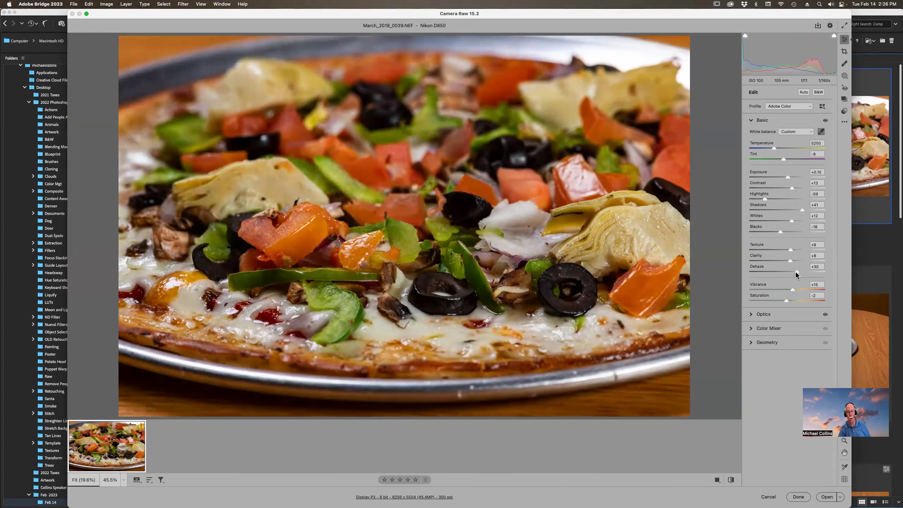
double_click(796, 273)
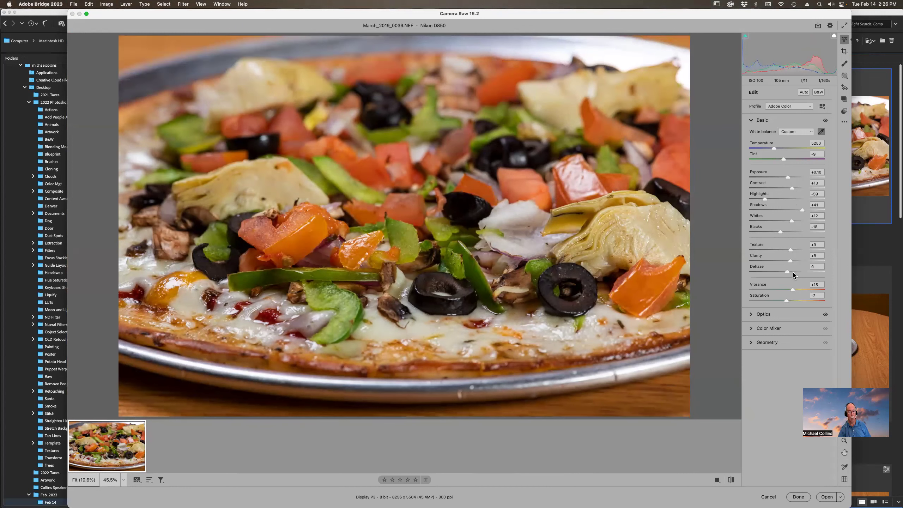
Adjust the Color Mixer saturation of the pizza toppings to Reds +2, Oranges +33, Yellows +8 and Greens +13.
left_click(752, 329)
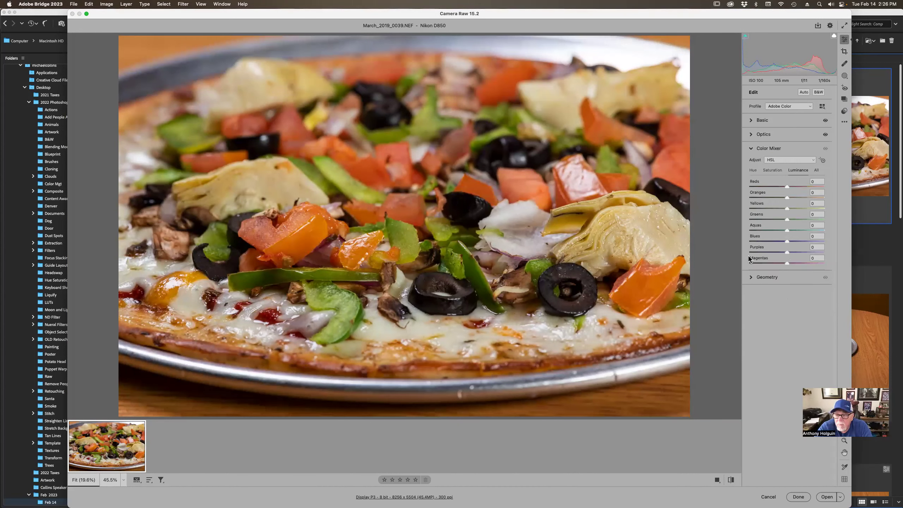
left_click(771, 169)
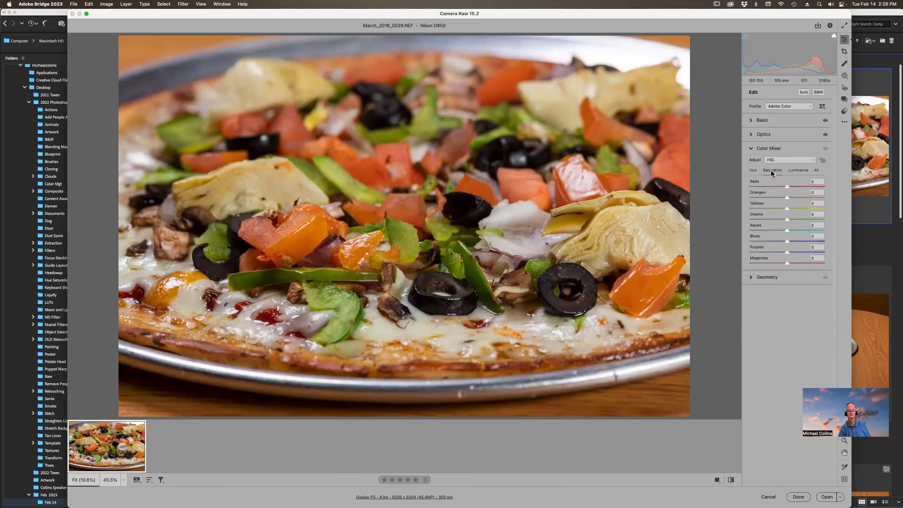
left_click(822, 160)
mouse_move(411, 244)
left_mouse_down()
mouse_move(415, 250)
mouse_move(391, 281)
mouse_move(368, 193)
left_mouse_up()
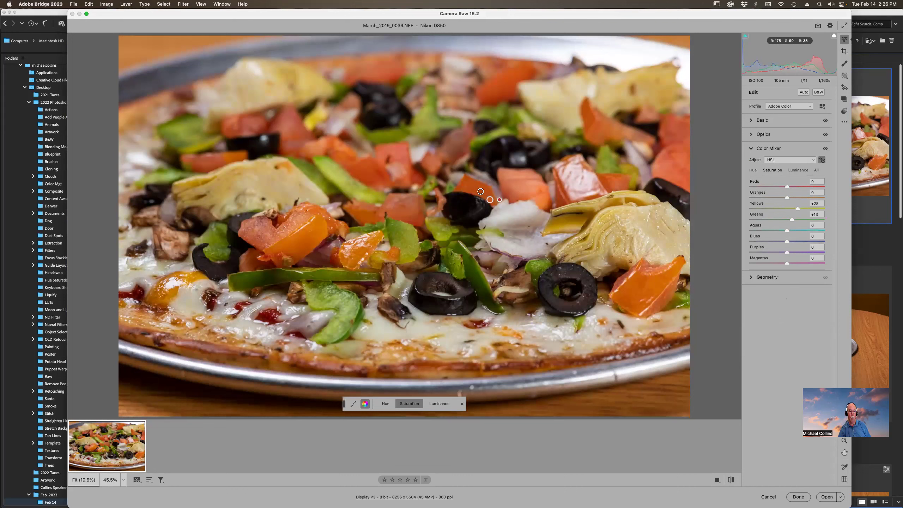
left_click_drag(485, 192, 485, 191)
left_click_drag(315, 245, 314, 237)
left_click_drag(797, 209, 789, 210)
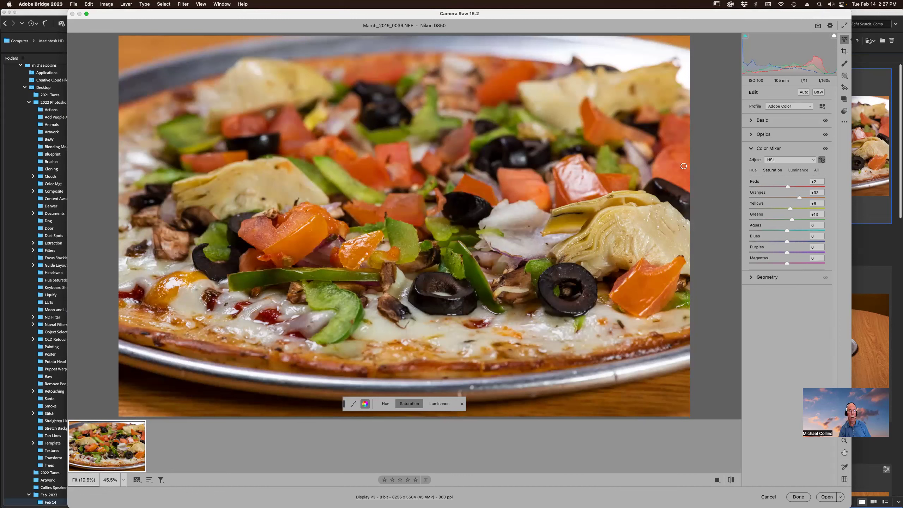
Try extreme saturation on the tomatoes, and settle the Color Mixer saturation at Reds -3, Oranges +63, Yellows +25 and Greens +21.
left_click_drag(677, 167, 566, 161)
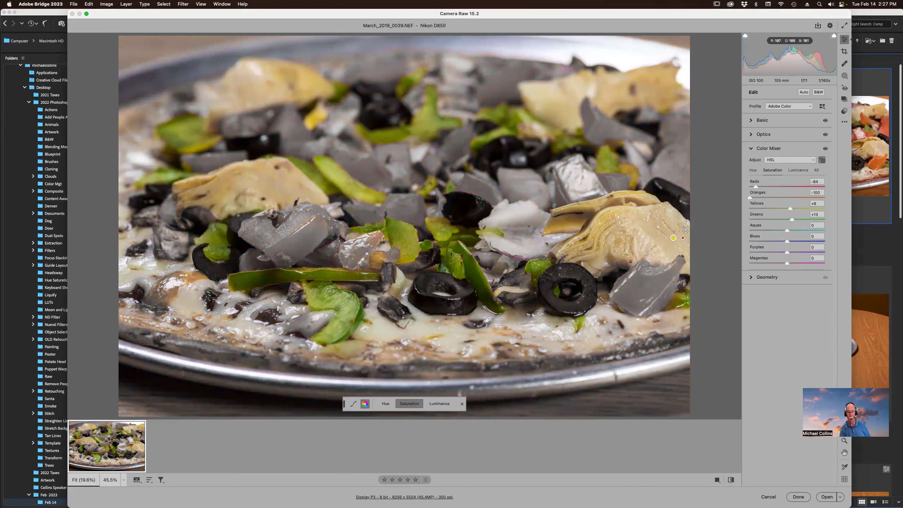
mouse_move(673, 167)
left_mouse_down()
mouse_move(609, 168)
mouse_move(667, 170)
mouse_move(658, 170)
left_mouse_up()
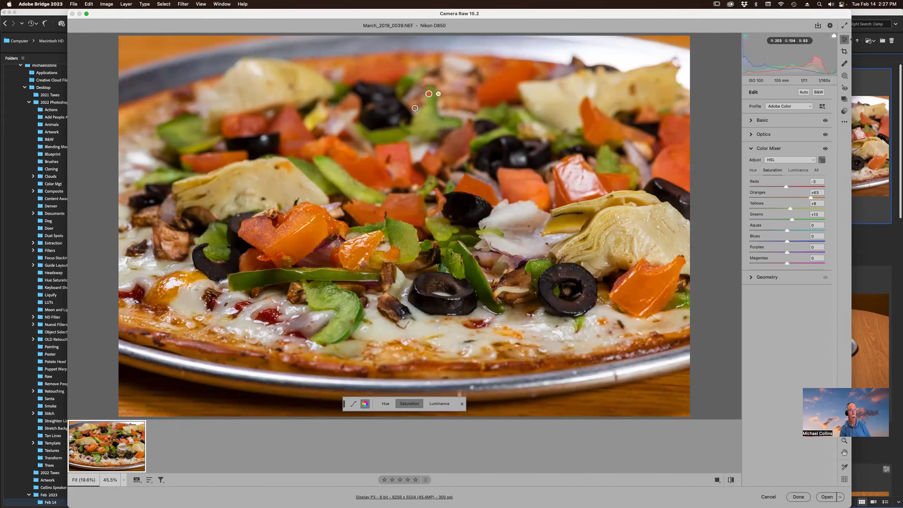
left_click_drag(356, 192, 366, 191)
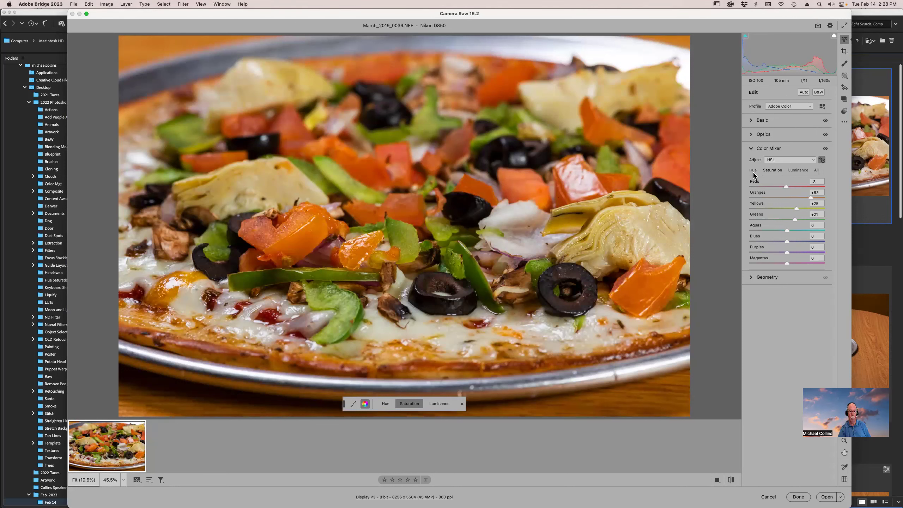
Add the Detail panel to the edit panels that are shown.
right_click(800, 121)
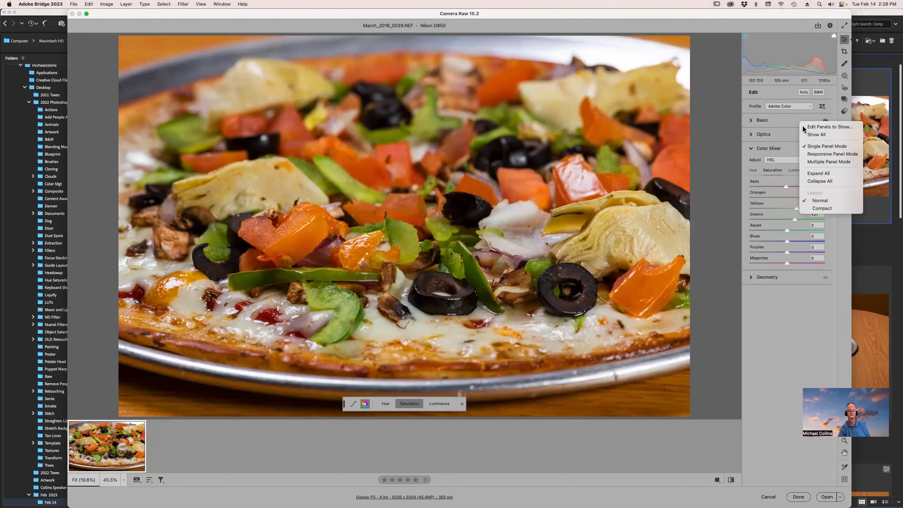
left_click(812, 128)
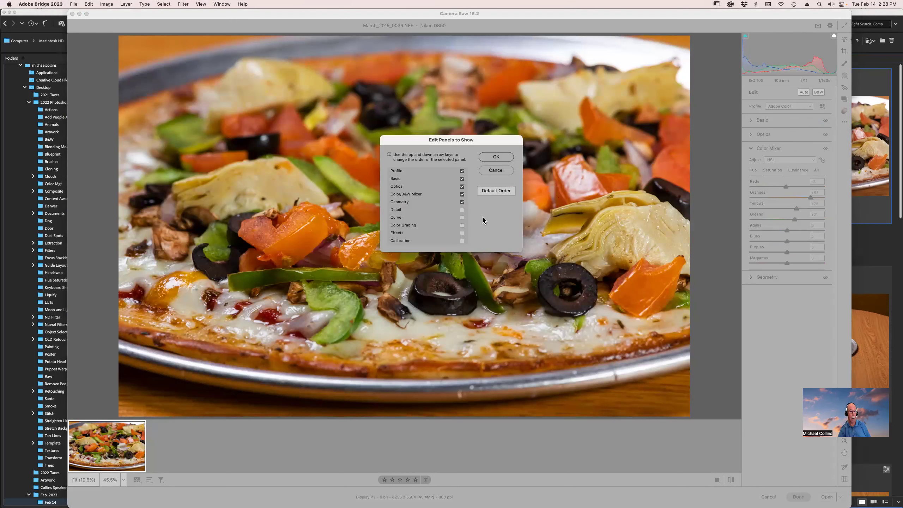
left_click(404, 210)
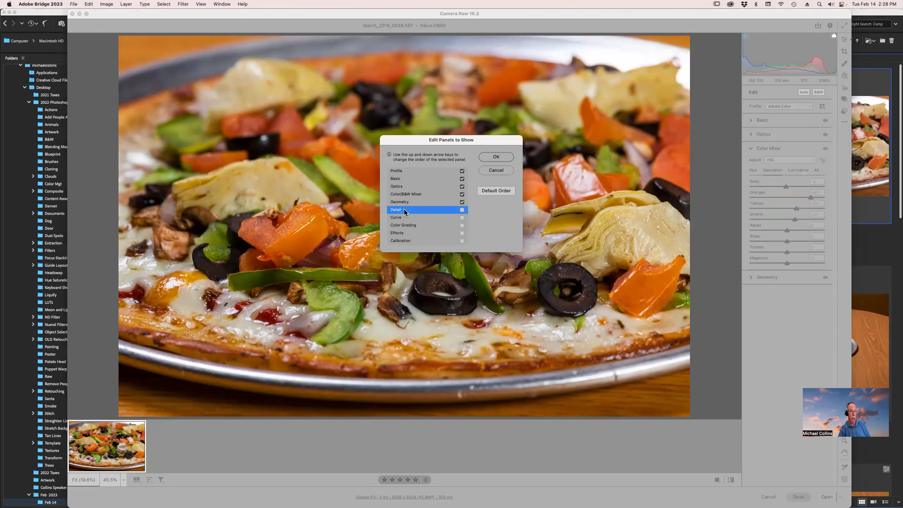
left_click(462, 210)
key("Return")
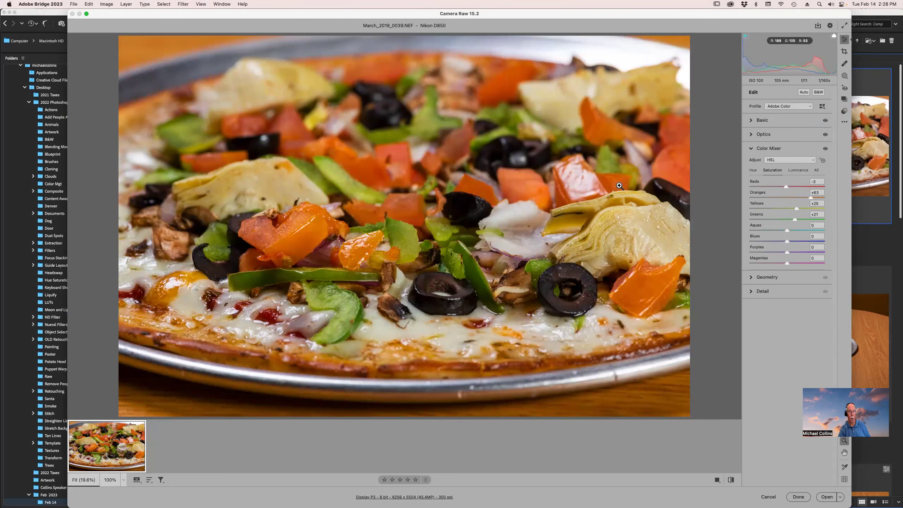
Set the photo's Sharpening to 68 with Masking at 23, and Noise Reduction to 19.
left_click(752, 292)
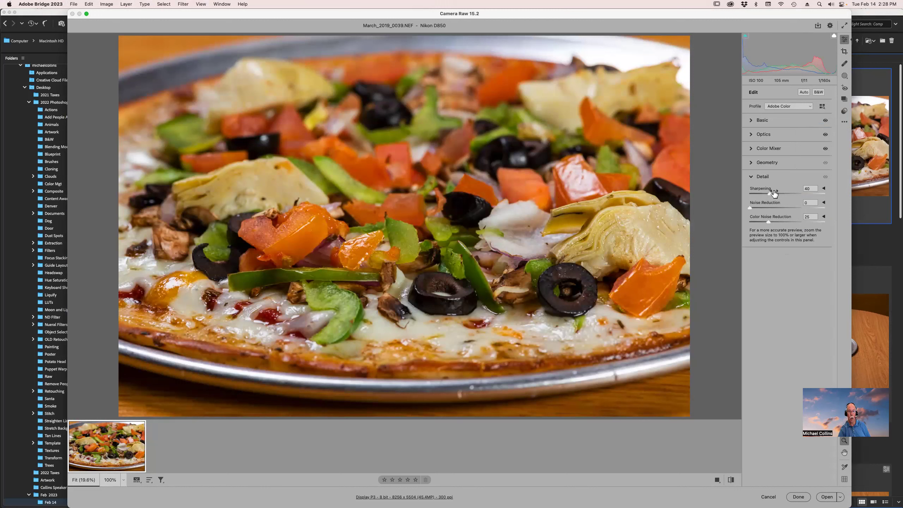
left_click_drag(771, 193, 764, 205)
left_click(823, 189)
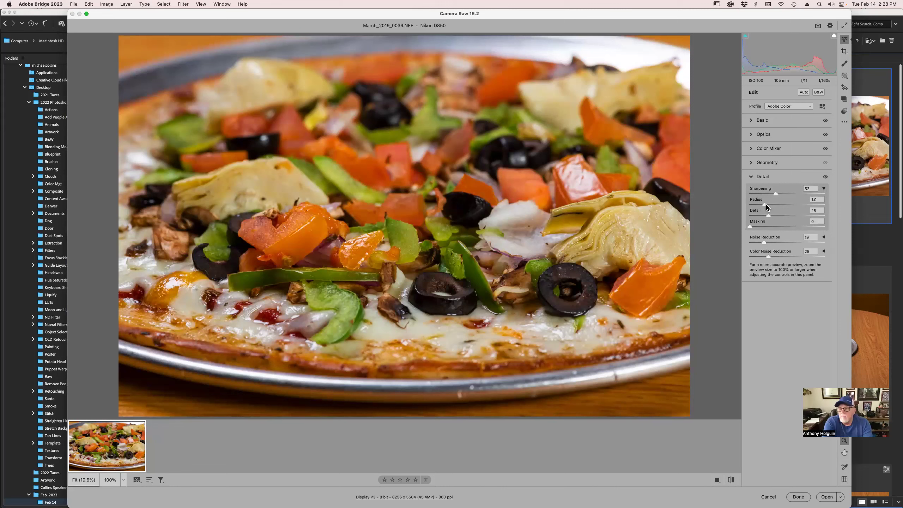
left_click(764, 227)
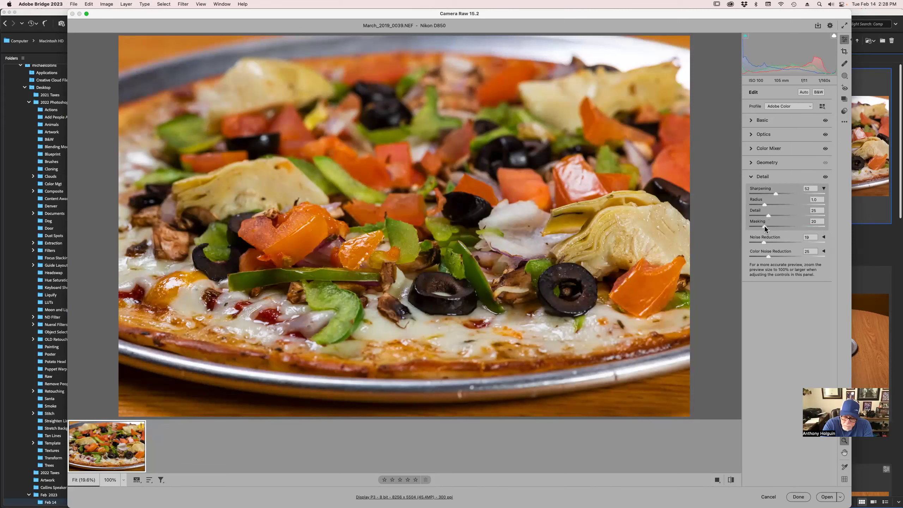
key("alt")
left_click_drag(765, 226, 766, 227)
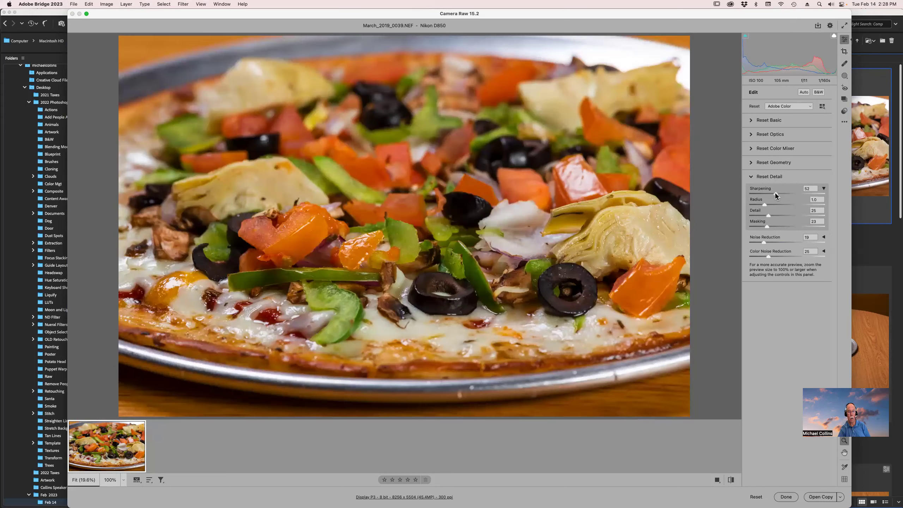
left_click_drag(775, 193, 780, 194)
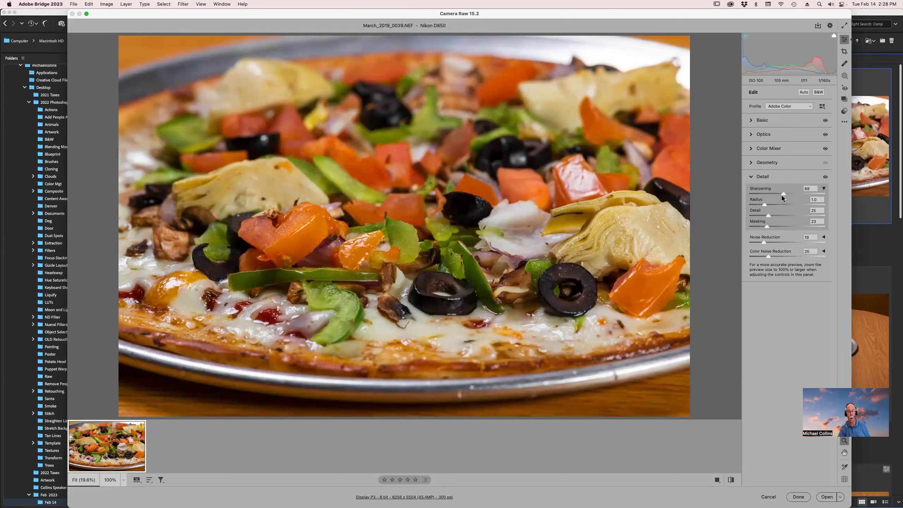
left_click(824, 189)
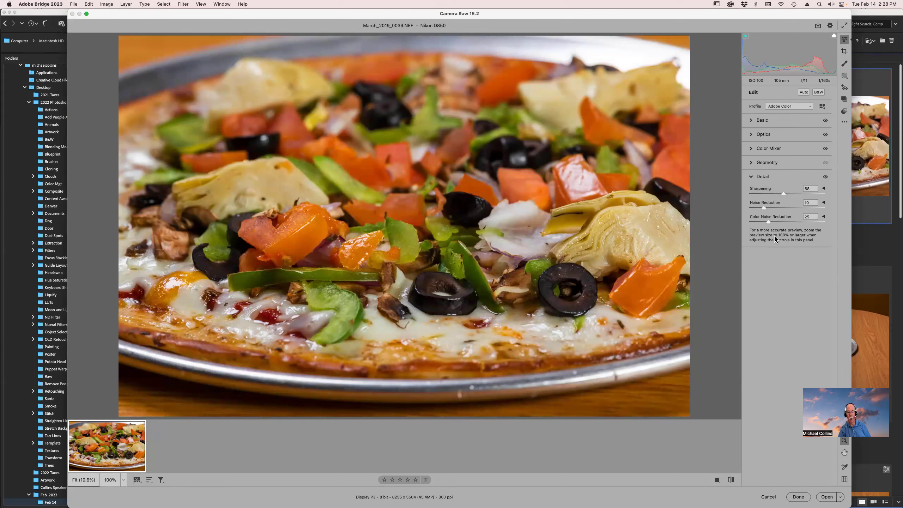
Open the corrected pizza photo in Photoshop, zoom in on a topping and fit the image to the screen.
left_click(826, 497)
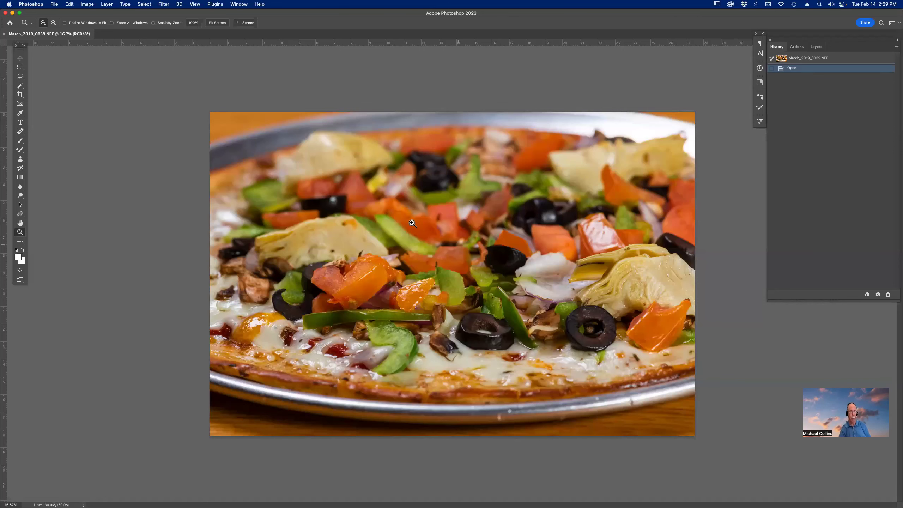
left_click_drag(343, 186, 387, 214)
left_click_drag(462, 258, 466, 260)
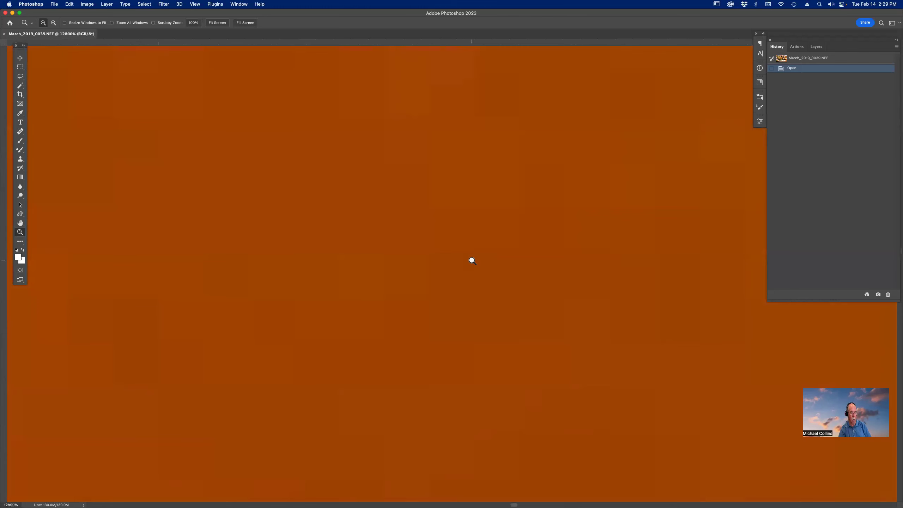
key("alt")
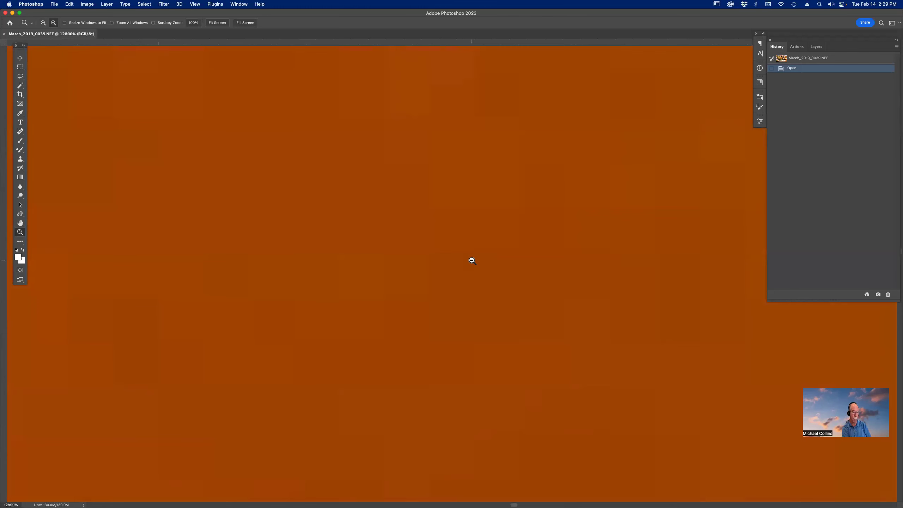
key("super+0")
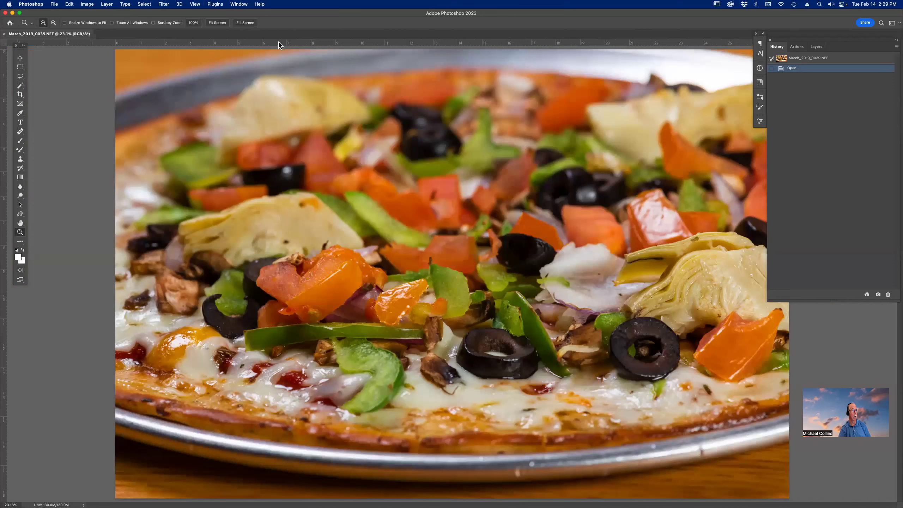
Apply the Topaz Sharpen AI filter to the photo with the Too Soft - Very Blurry model, Remove Blur 30 and Suppress Noise 66.
left_click(162, 4)
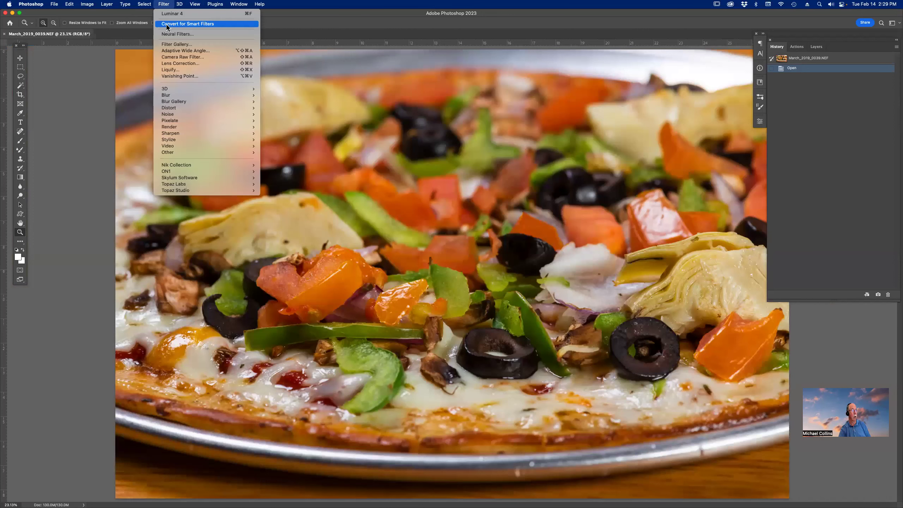
mouse_move(250, 193)
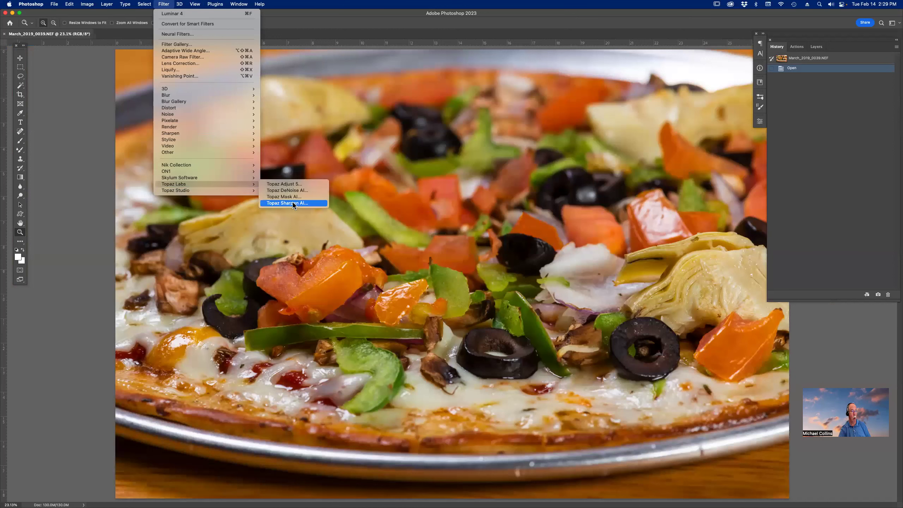
left_click(292, 203)
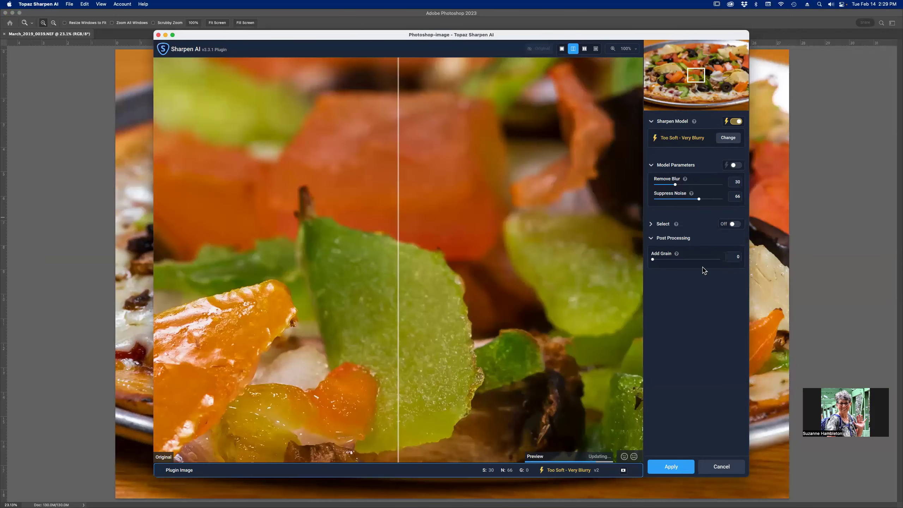
left_click(671, 466)
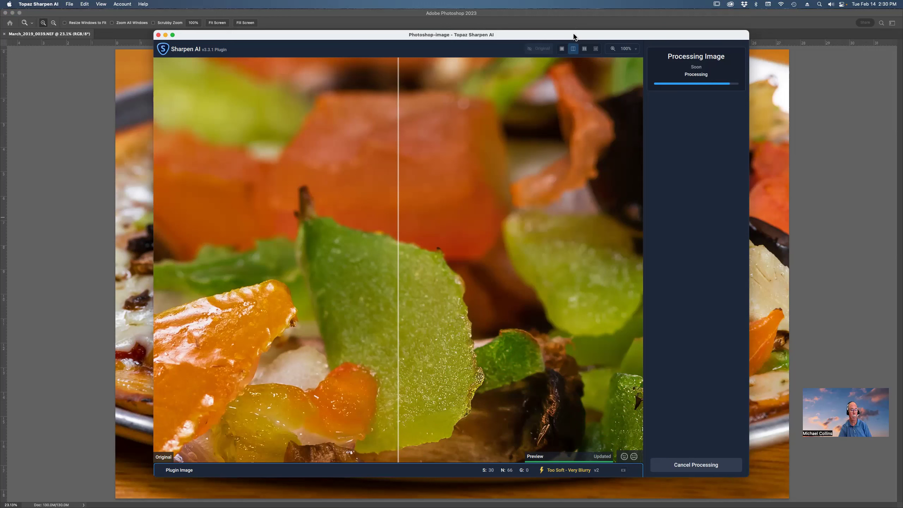
Switch to Bridge to view the photo while the sharpening is processed, and return to Photoshop.
mouse_move(606, 501)
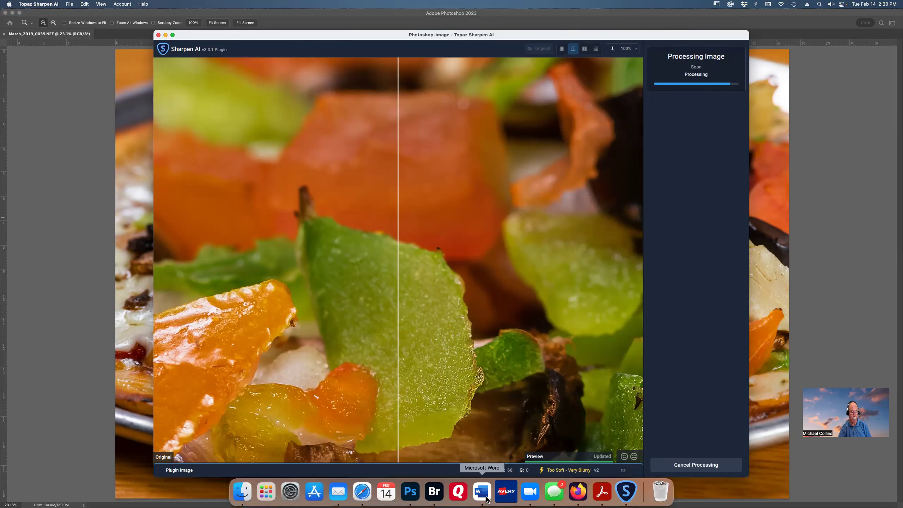
left_click(434, 493)
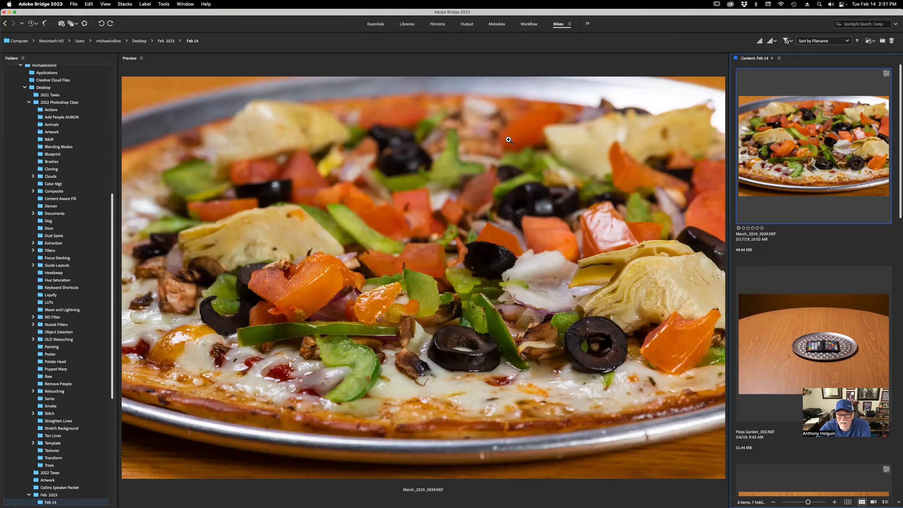
mouse_move(398, 503)
left_click(422, 492)
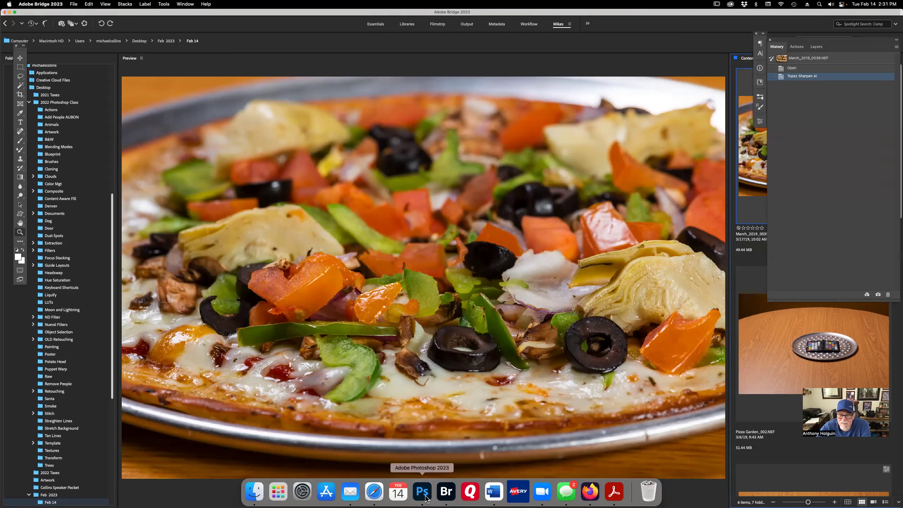
Compare the pizza photo before and after Topaz Sharpen AI using its history states, and examine the black olives up close.
left_click(453, 297)
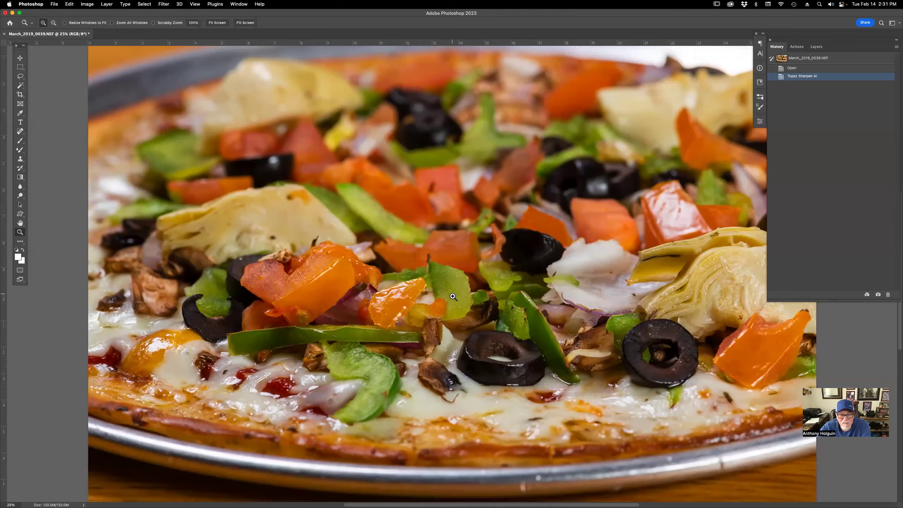
left_click(795, 67)
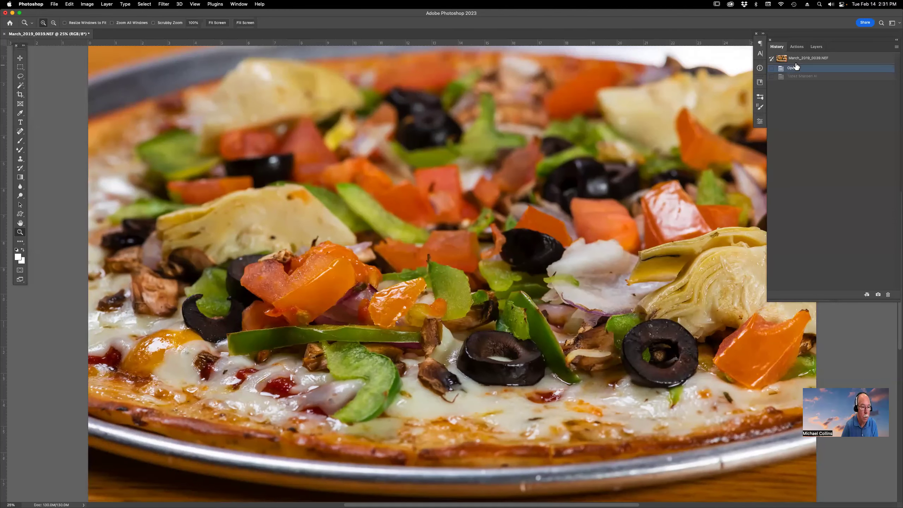
left_click(798, 77)
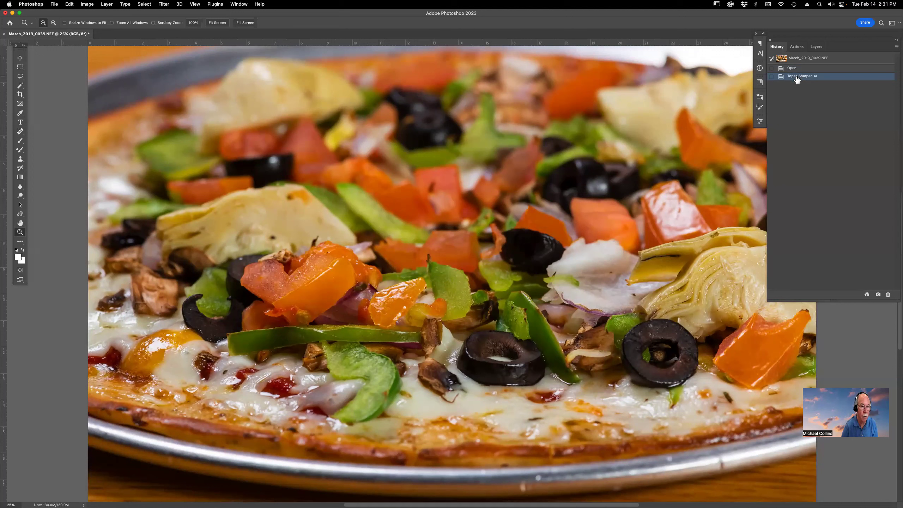
key("super+z")
left_click(799, 77)
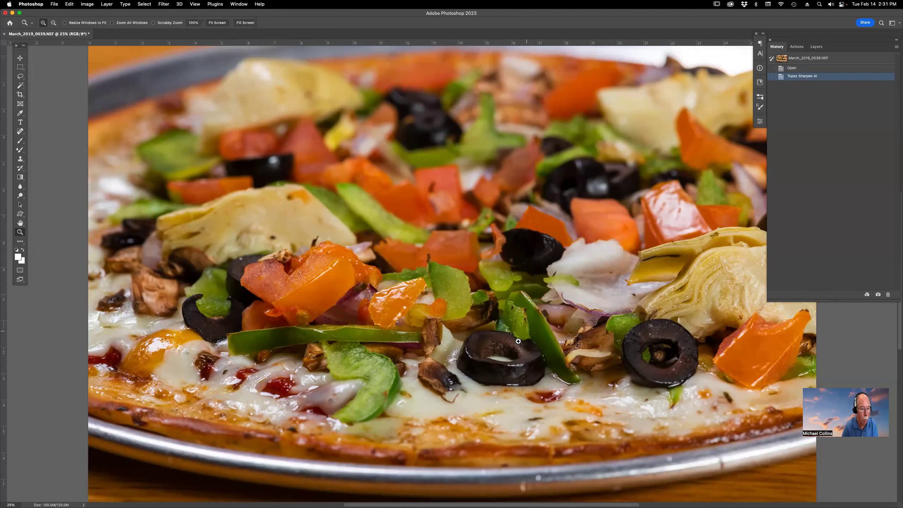
left_click(509, 363)
left_click(508, 363)
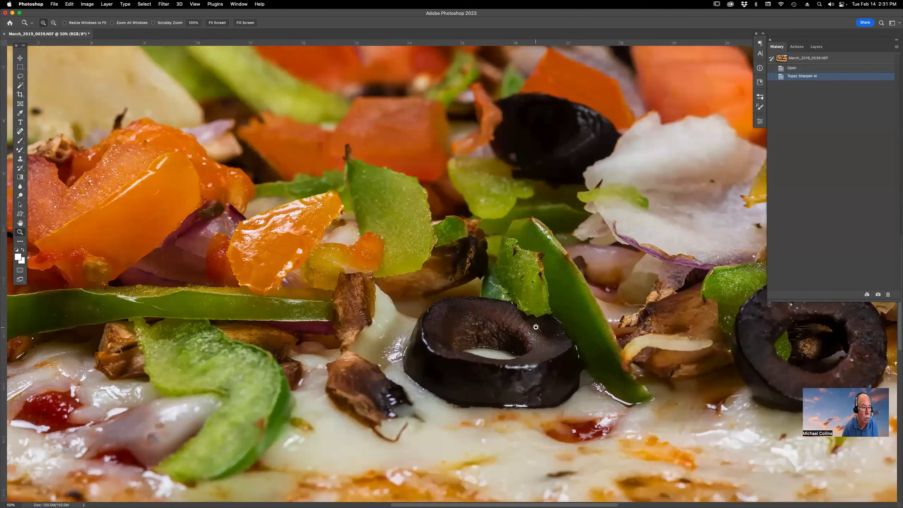
left_click(491, 341, "alt")
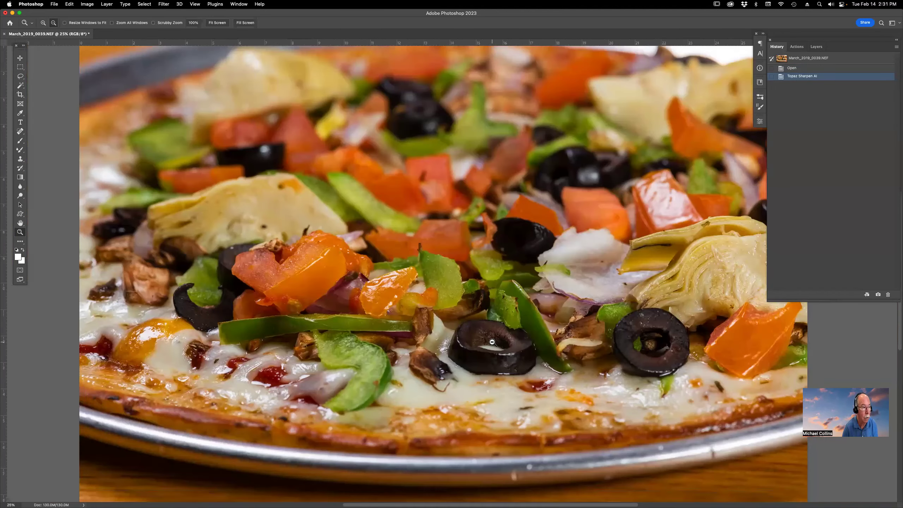
left_click(492, 342, "alt")
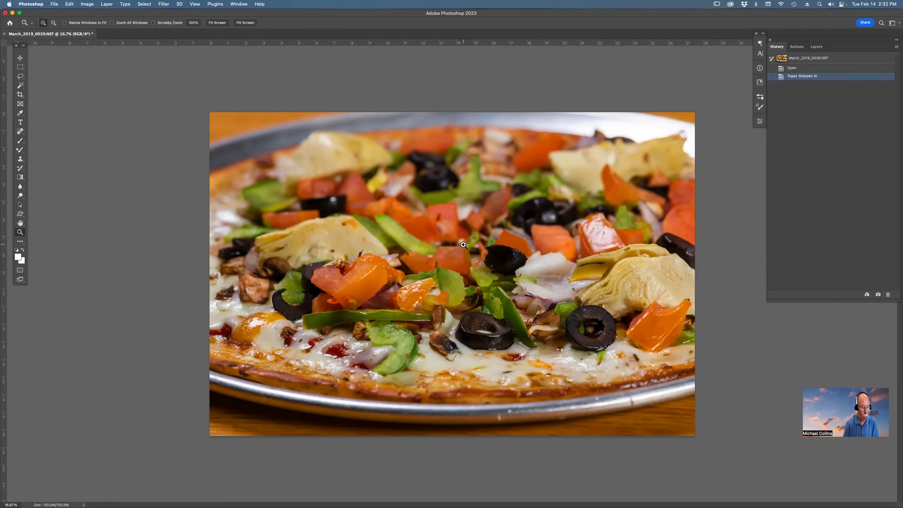
Switch to Bridge and view the Develop Settings options for March_2019_0039.NEF, including Clear Settings, without applying any.
key("super+Tab")
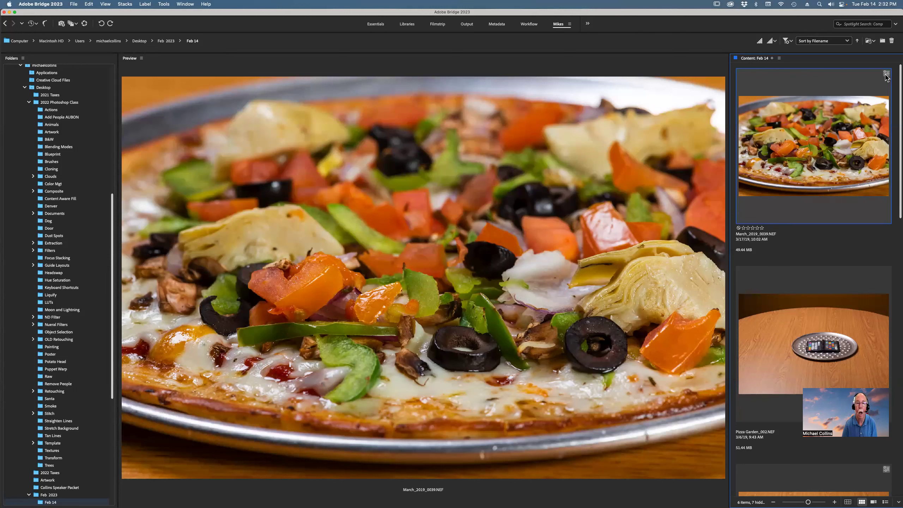
right_click(845, 125)
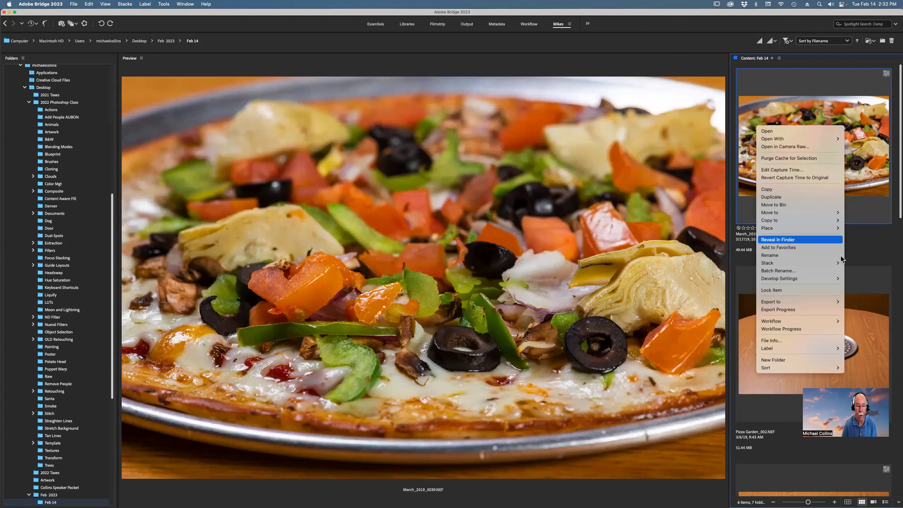
mouse_move(812, 281)
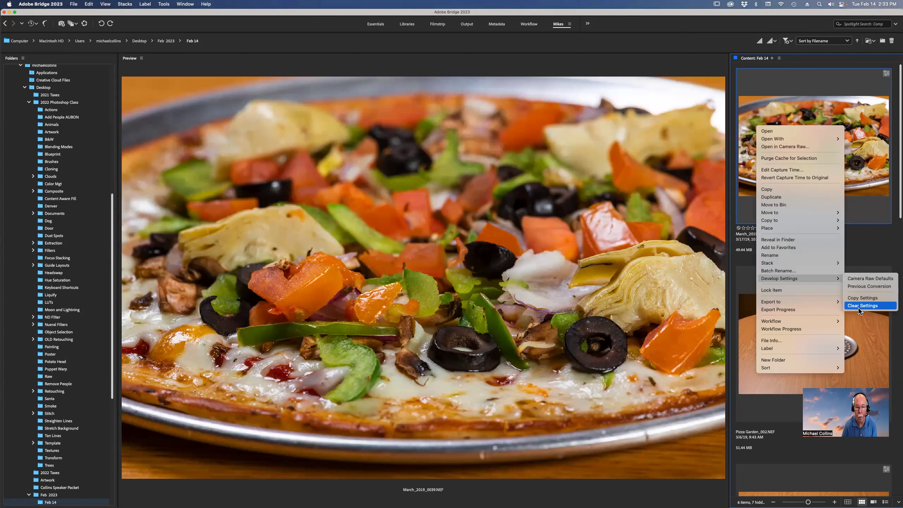
left_click(855, 170)
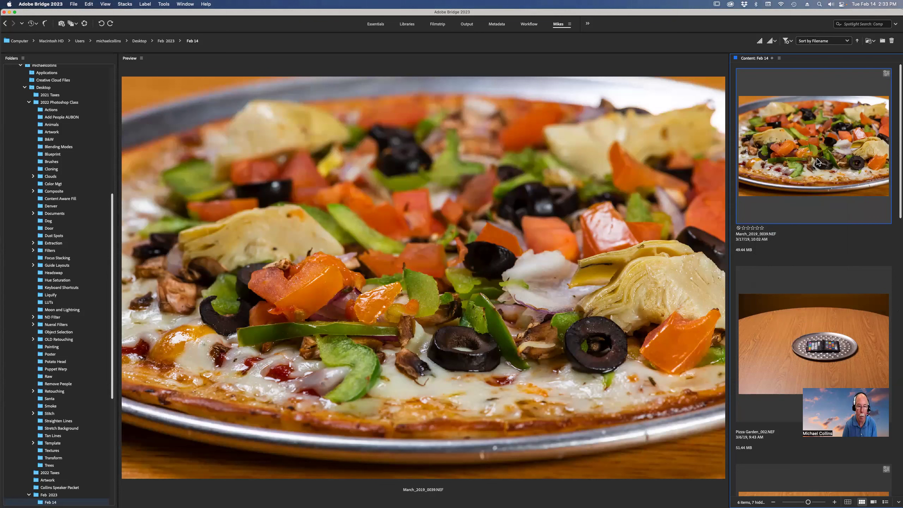
Reduce the Saturation of March_2019_0039.NEF to -73 in Camera Raw and open the photo in Photoshop.
double_click(800, 153)
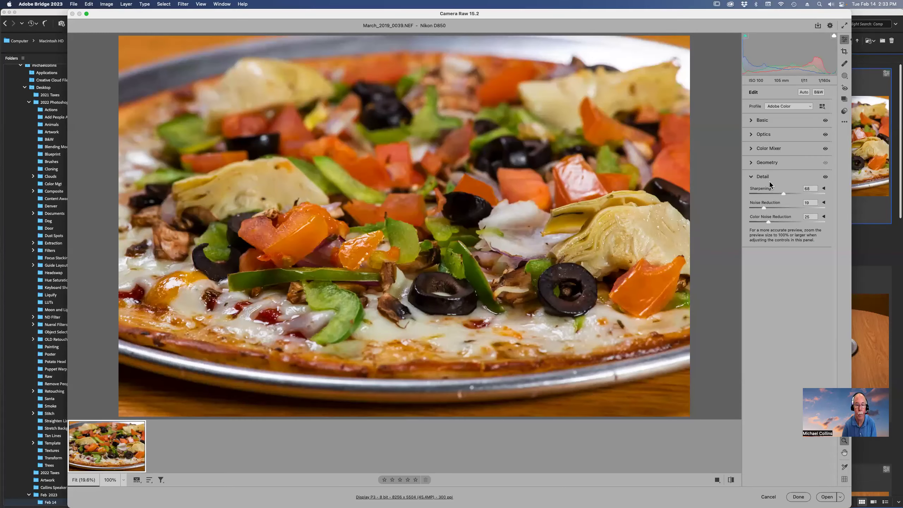
left_click(755, 177)
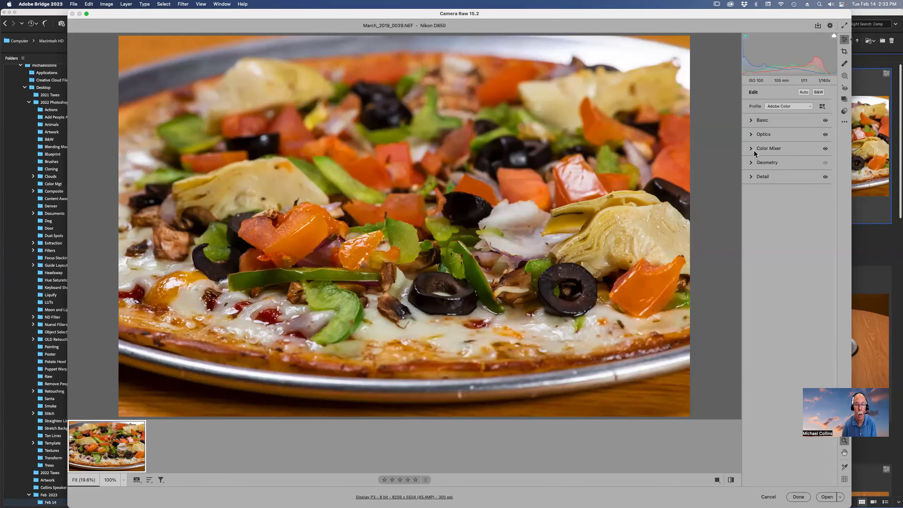
left_click(755, 121)
left_click_drag(786, 299, 758, 301)
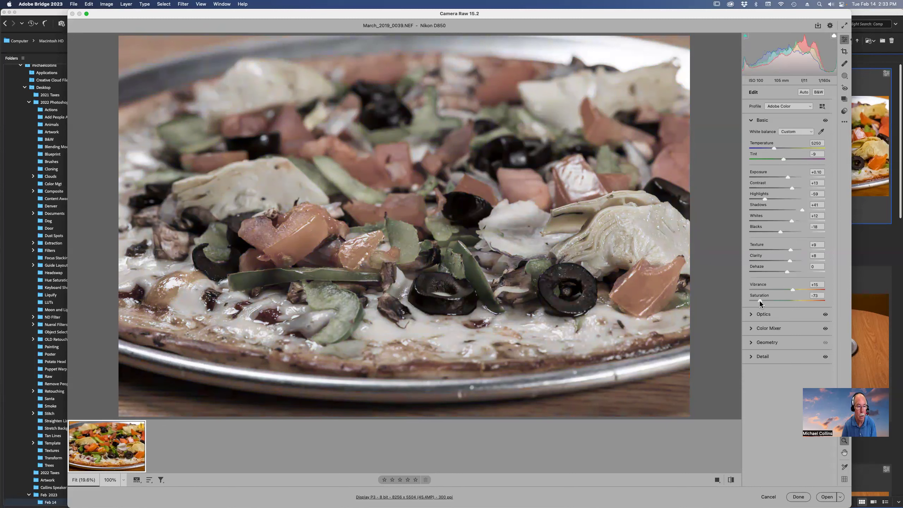
left_click(826, 497)
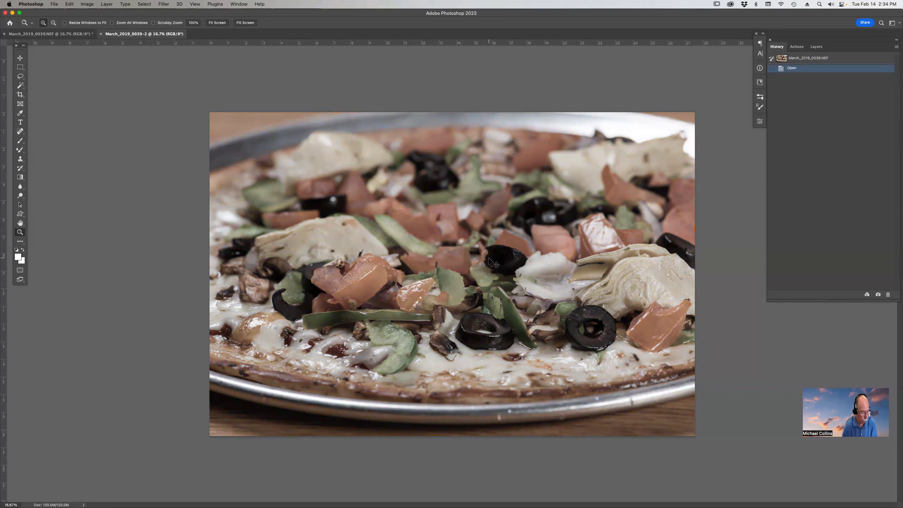
Close both open pizza photo documents in Photoshop without saving them.
key("super+w")
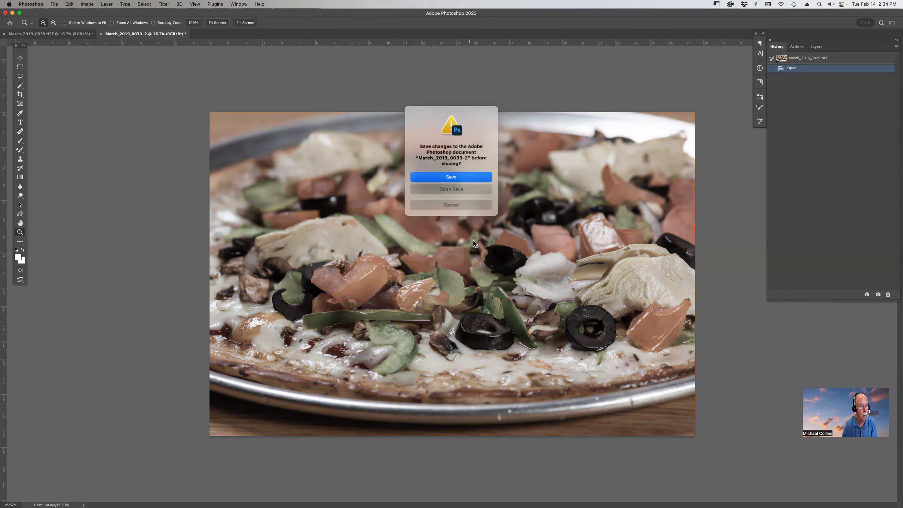
left_click(461, 188)
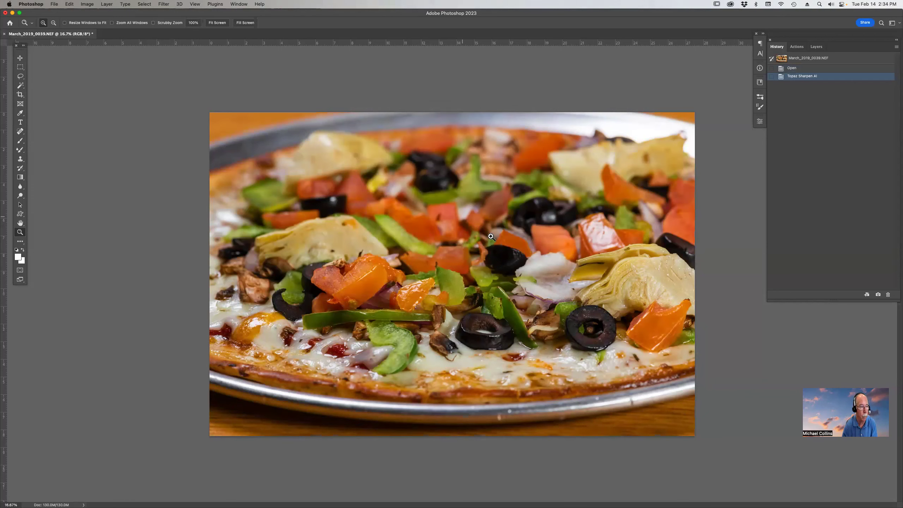
key("super+w")
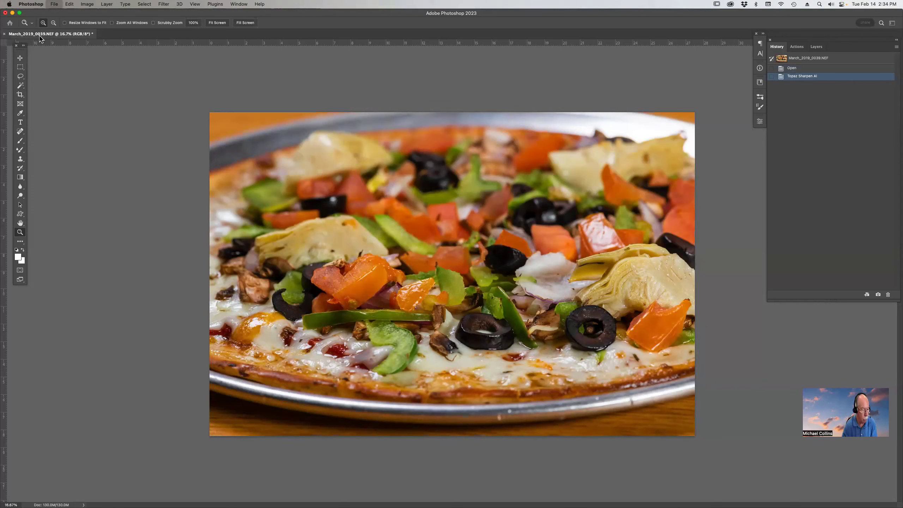
left_click(460, 192)
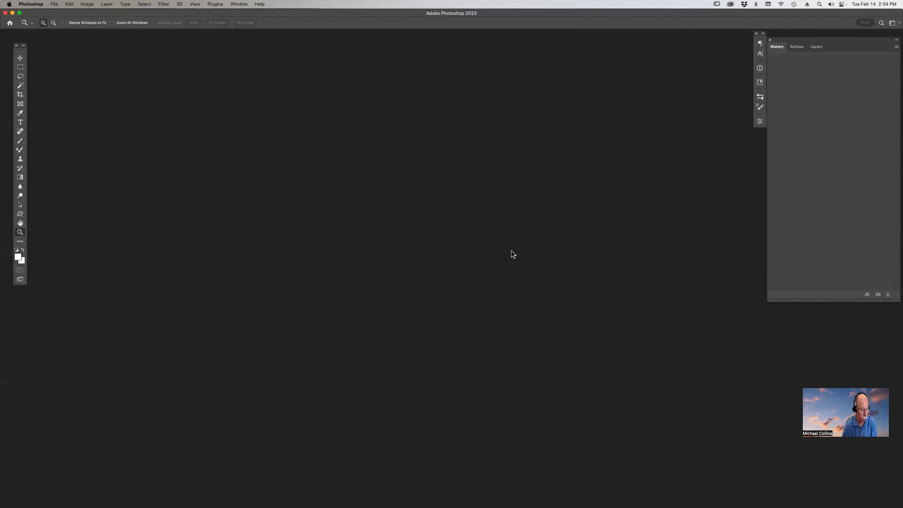
Reopen March_2019_0039.NEF from Bridge in Camera Raw, try Saturation at +100 and 0, and dismiss it without keeping the changes.
key("super+Tab")
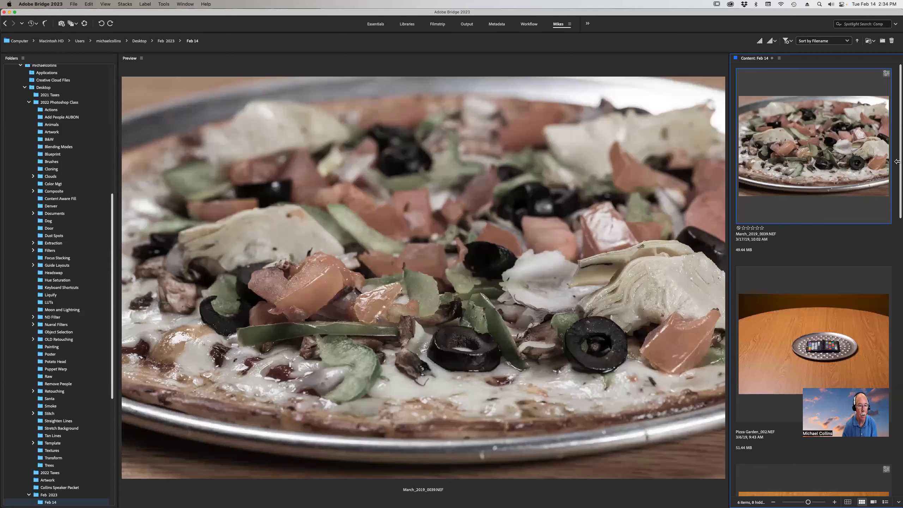
double_click(812, 136)
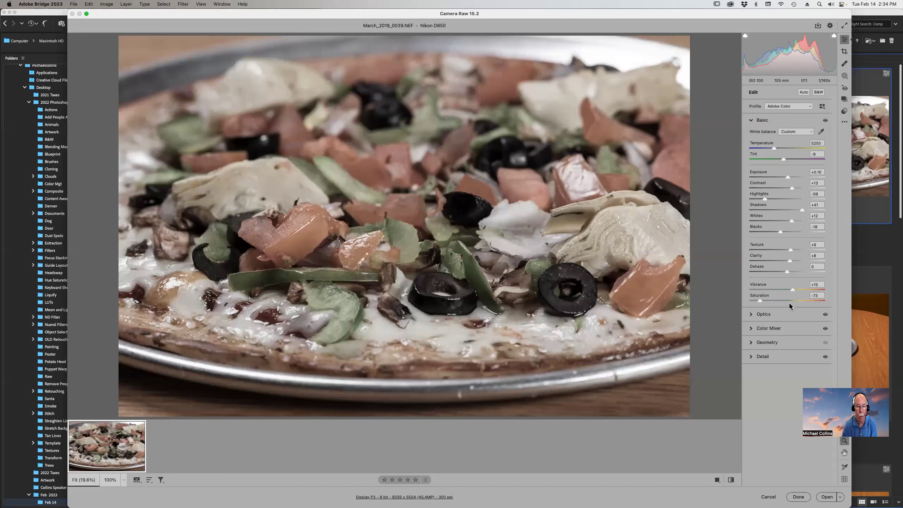
double_click(760, 301)
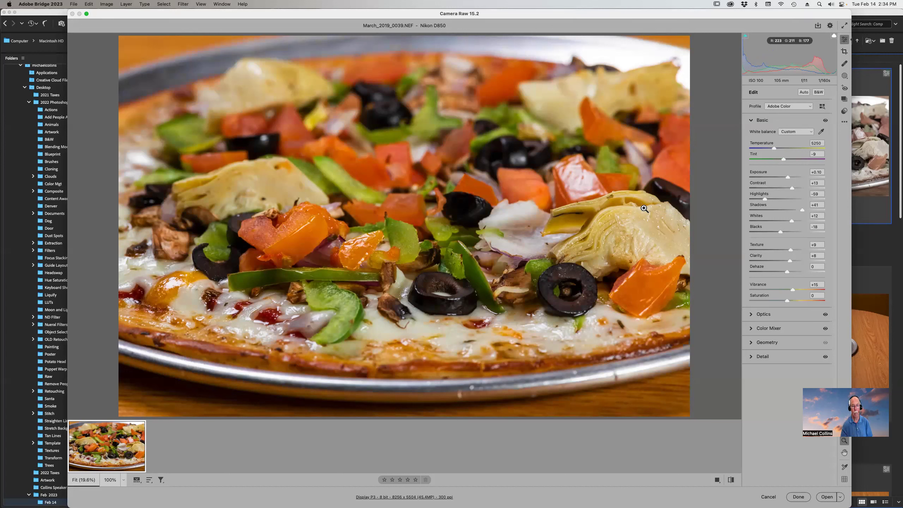
left_click(823, 301)
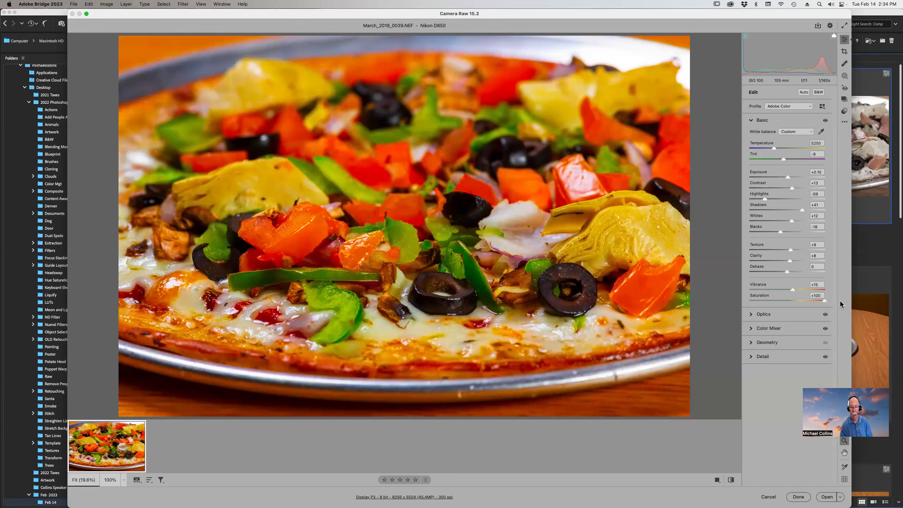
left_click(792, 302)
left_click(786, 302)
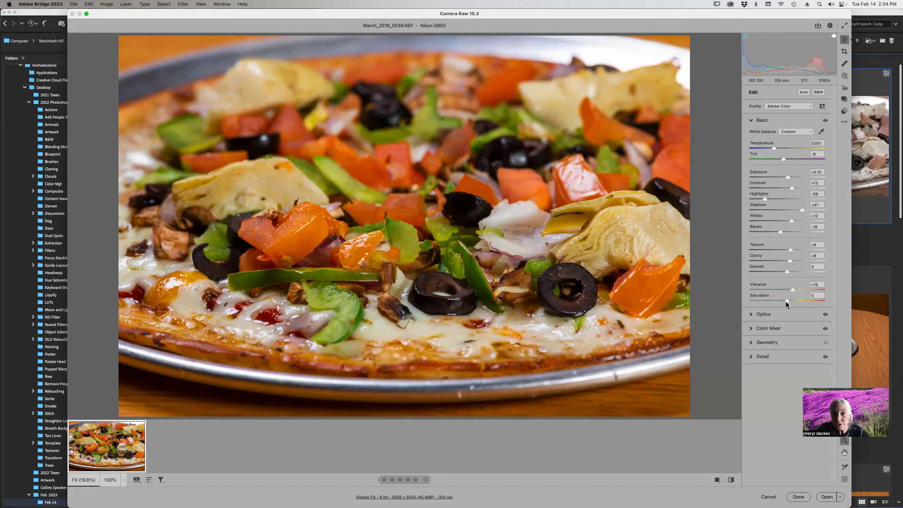
left_click(766, 497)
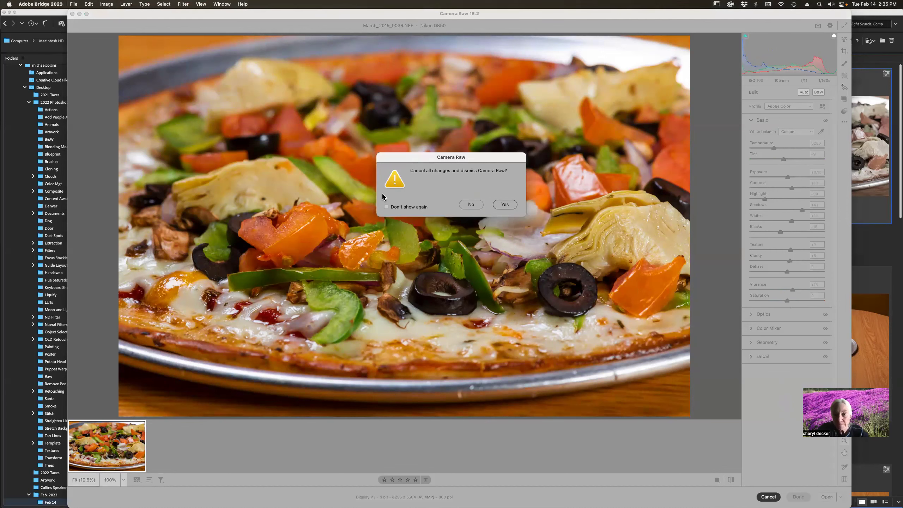
left_click(503, 205)
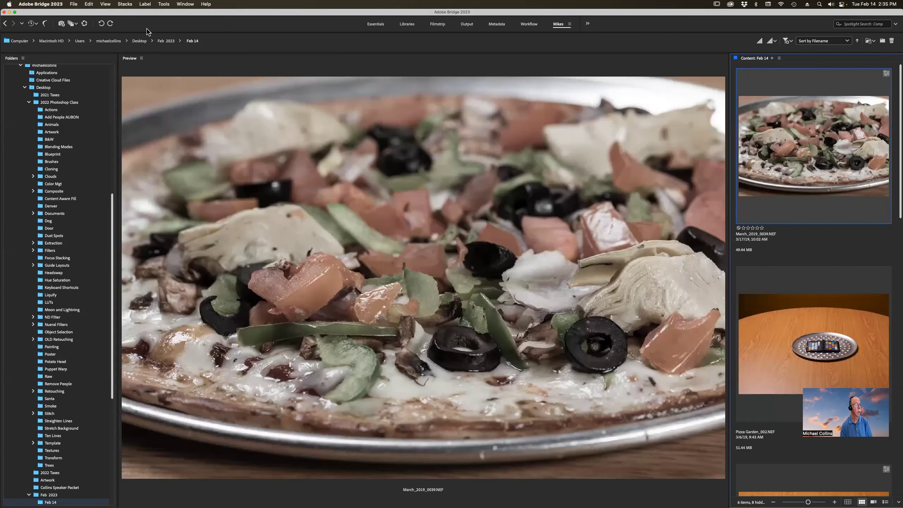
Switch to Photoshop and open March_2019_0039.NEF from the Feb 14 folder in Camera Raw.
key("super+Tab")
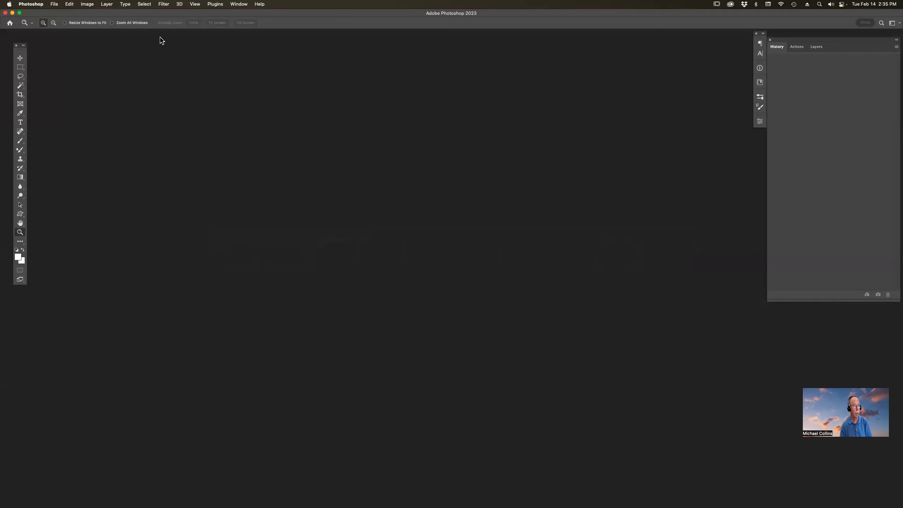
left_click(37, 4)
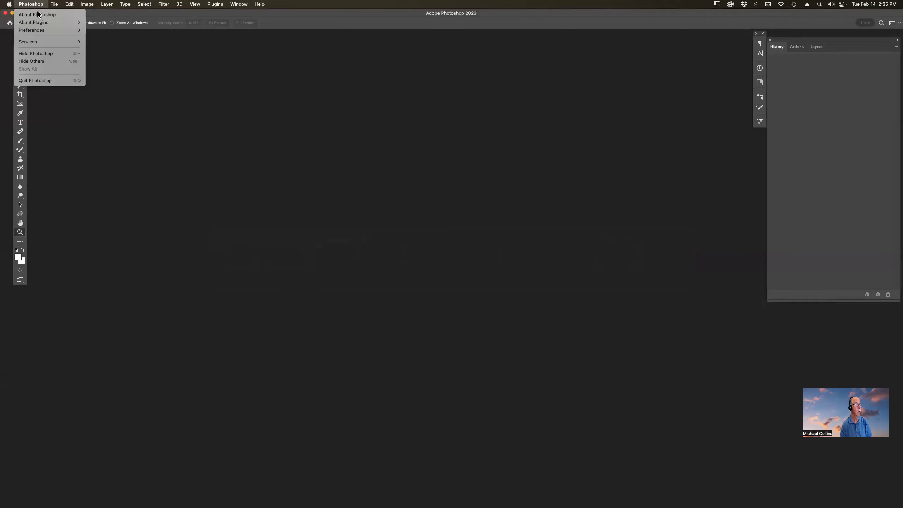
mouse_move(54, 4)
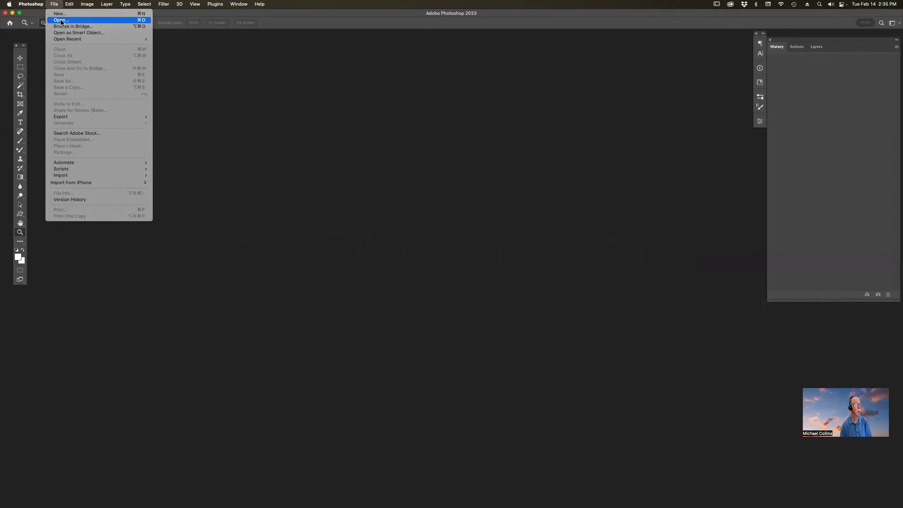
left_click(61, 20)
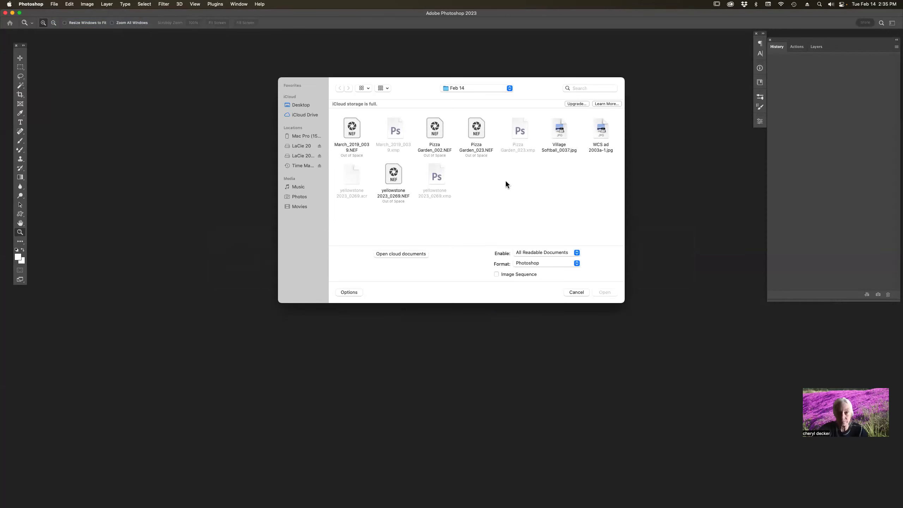
key("super+Tab")
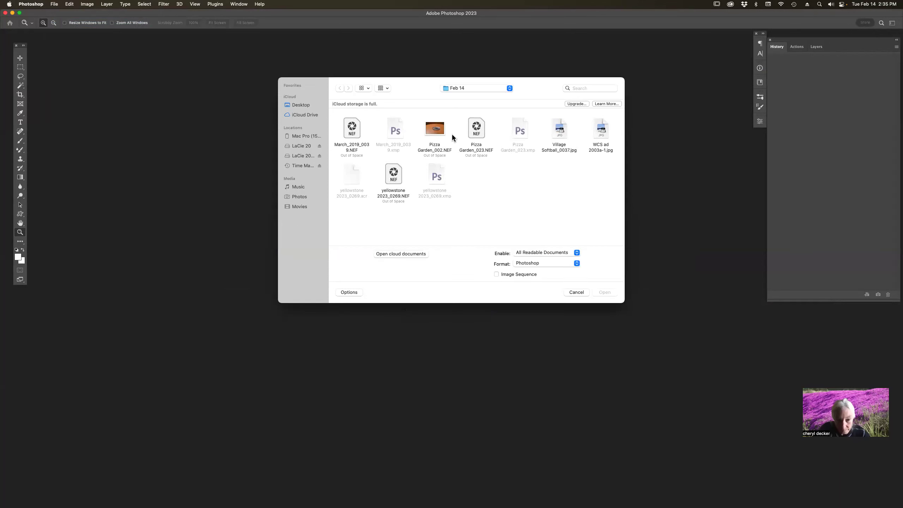
key("super+Tab")
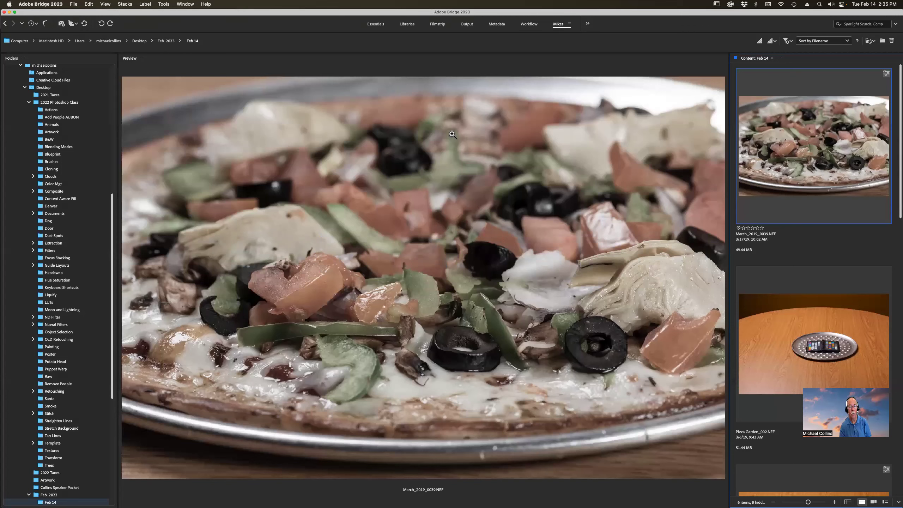
key("super+Tab")
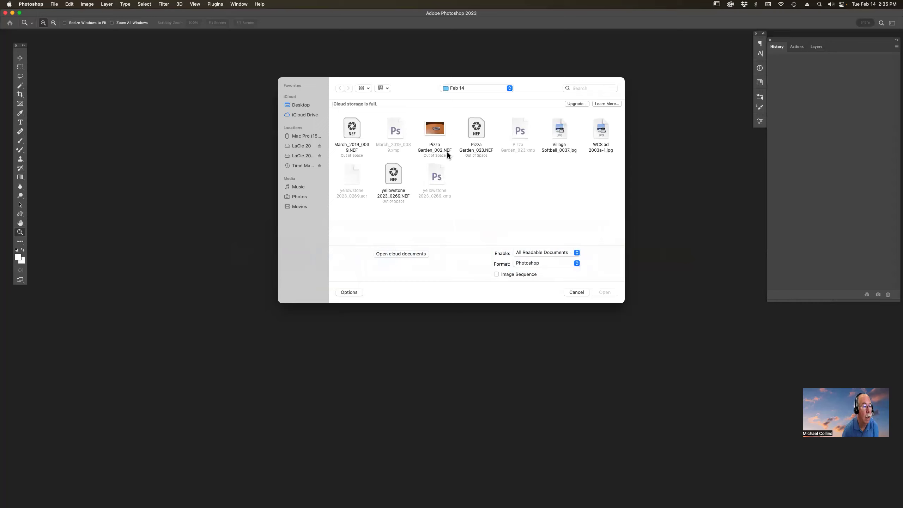
left_click(351, 127)
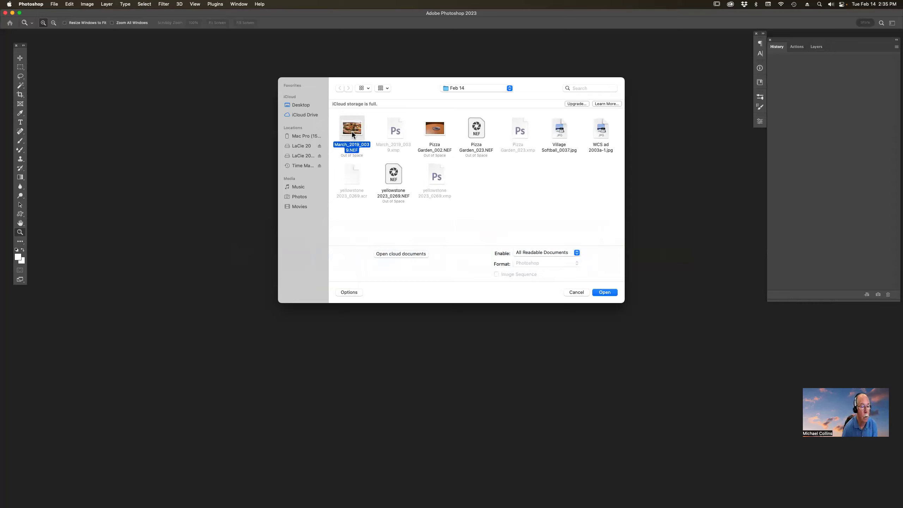
left_click(606, 291)
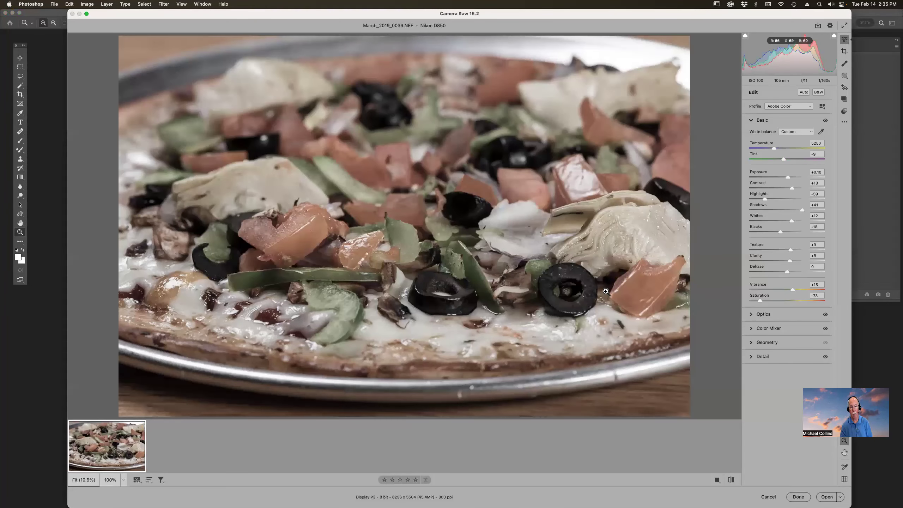
Try resetting the pizza photo's Saturation to 0 in Camera Raw, and dismiss the dialog without keeping the change.
left_click_drag(616, 274, 623, 283)
double_click(760, 300)
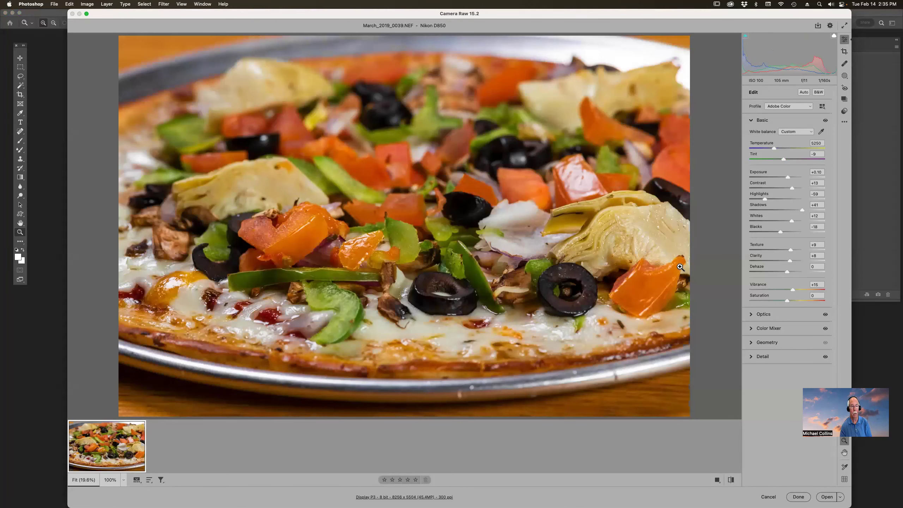
key("super+Tab")
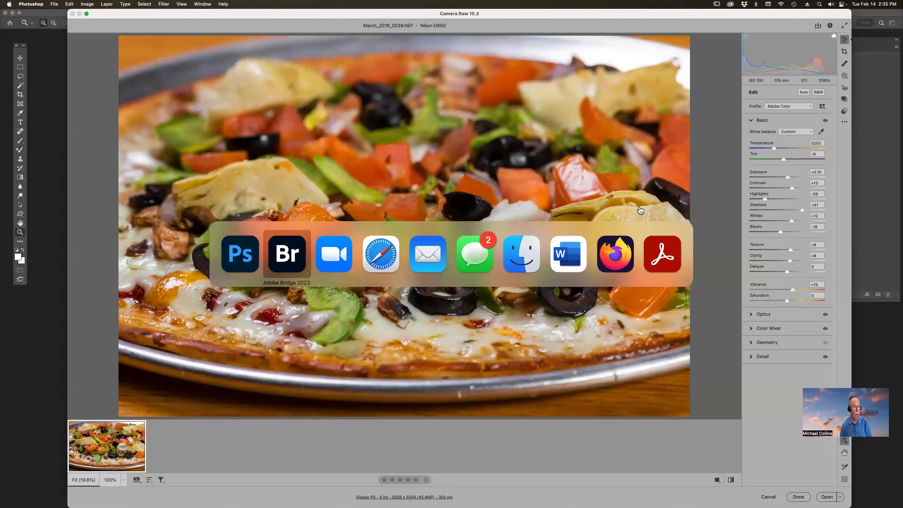
key("super+Tab")
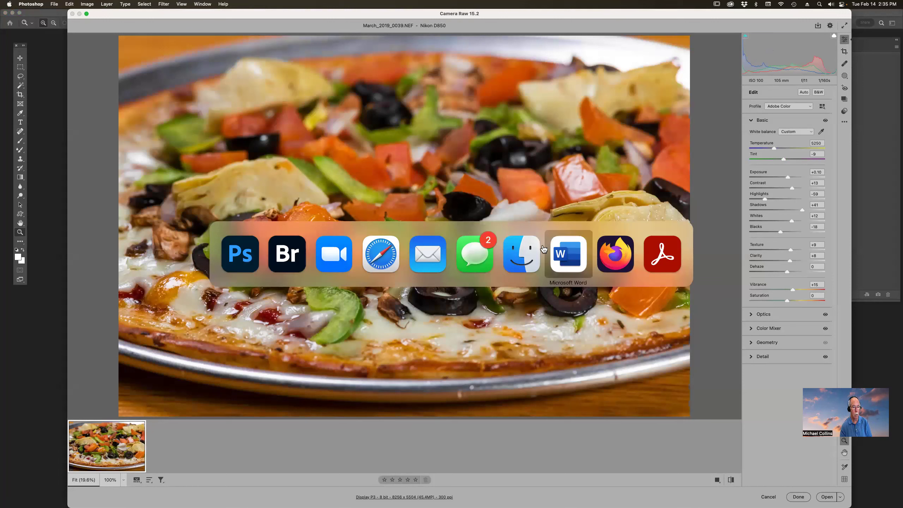
left_click(238, 255)
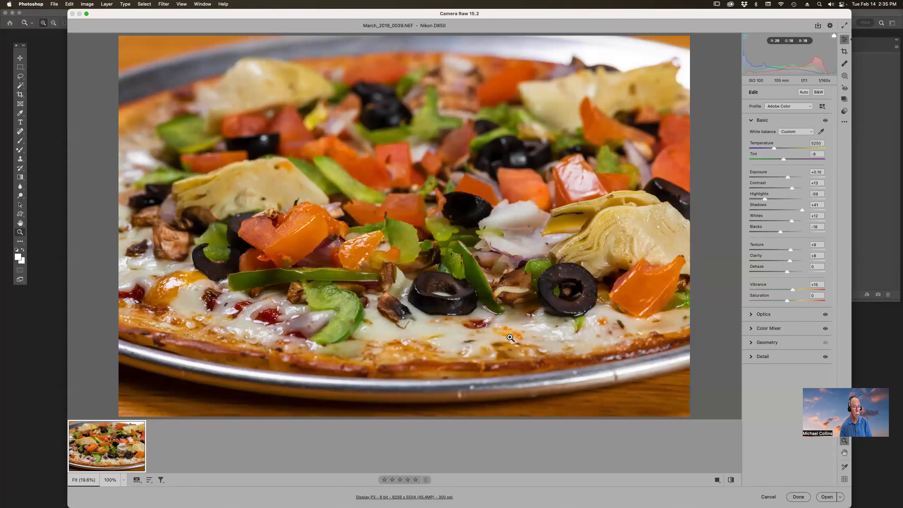
left_click(768, 497)
left_click(506, 202)
Start opening a file in Photoshop again and select March_2019_0039.NEF in the Feb 14 folder.
left_click(53, 5)
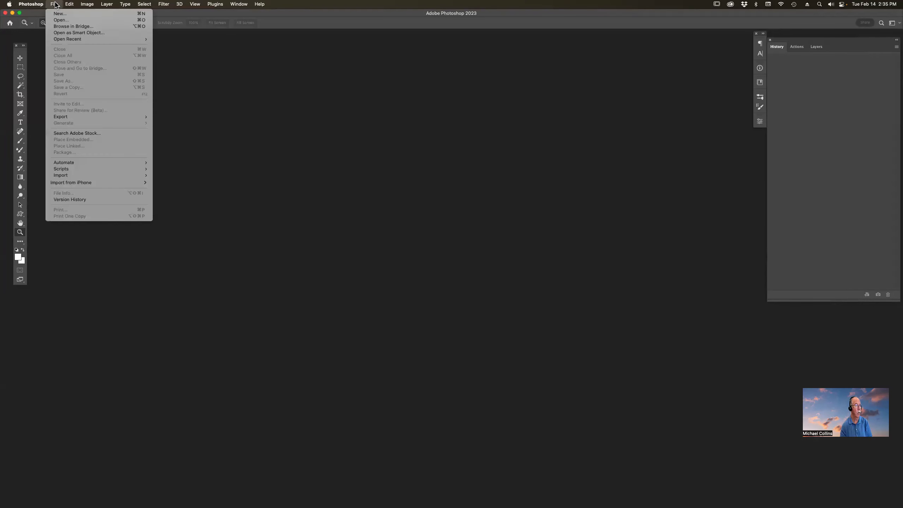
left_click(68, 22)
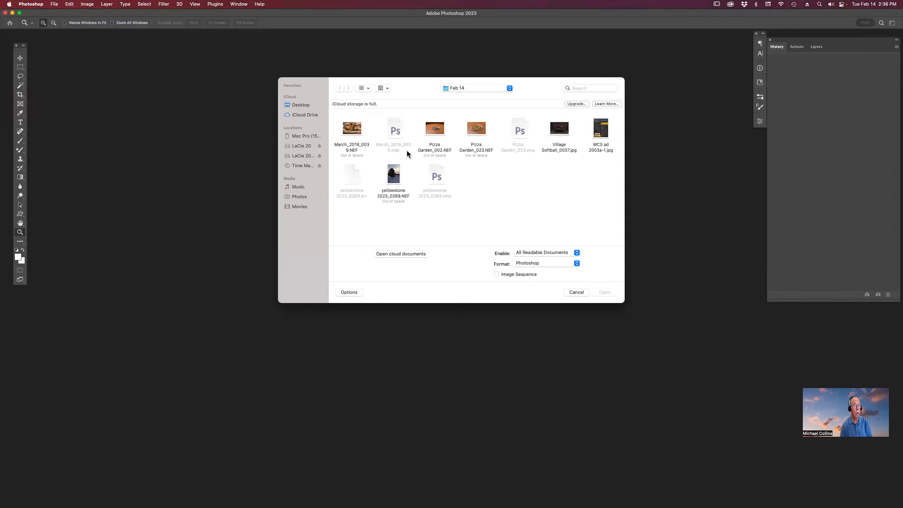
left_click(355, 134)
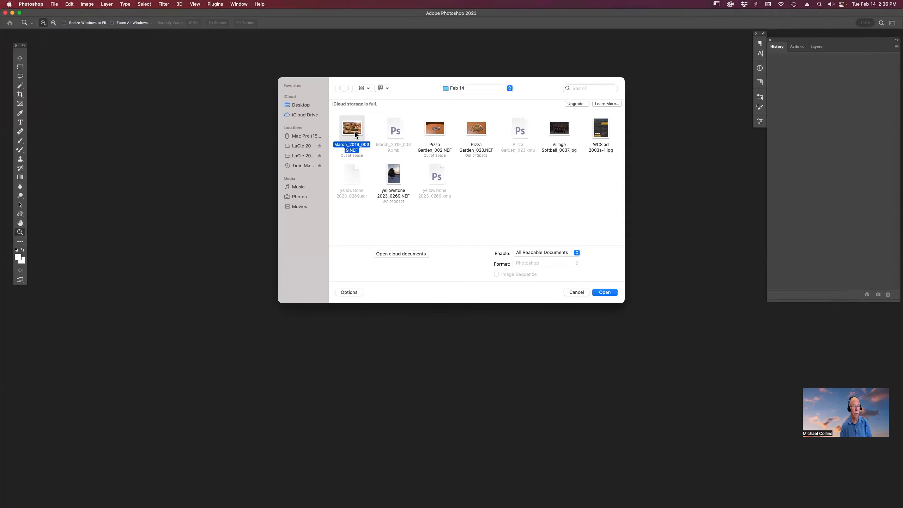
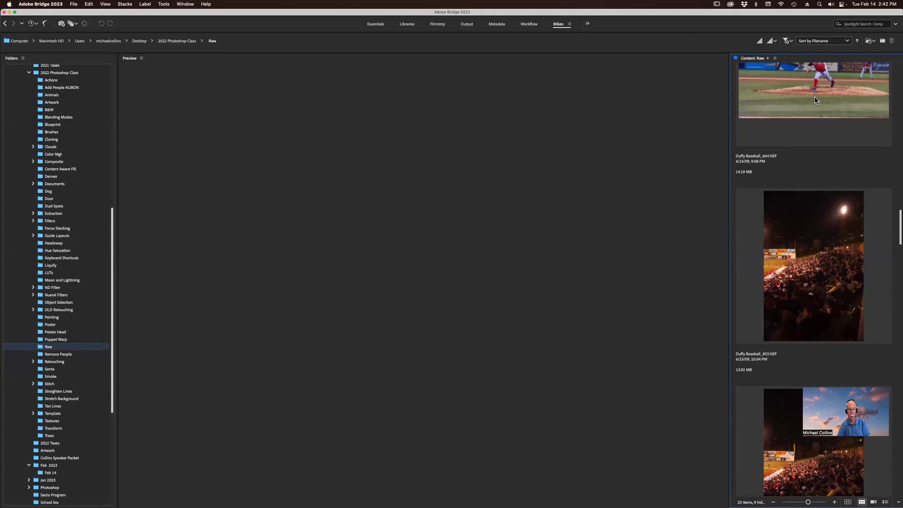
Add Duffy Baseball_905.NEF to the selected Duffy Baseball_644.NEF in Bridge's Raw folder, and view both photos in Photoshop's Camera Raw.
scroll(813, 263, "down", 5)
scroll(808, 294, "down", 6)
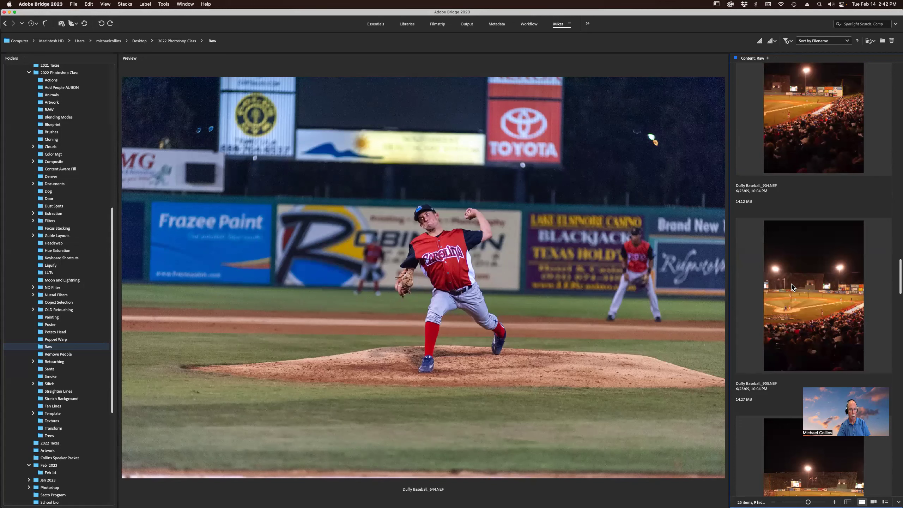
left_click(791, 287, "super")
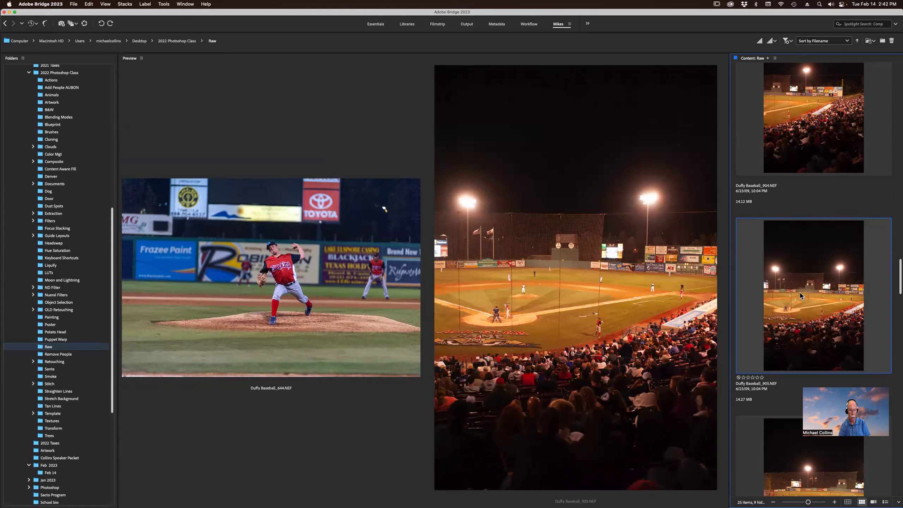
key("super+Tab")
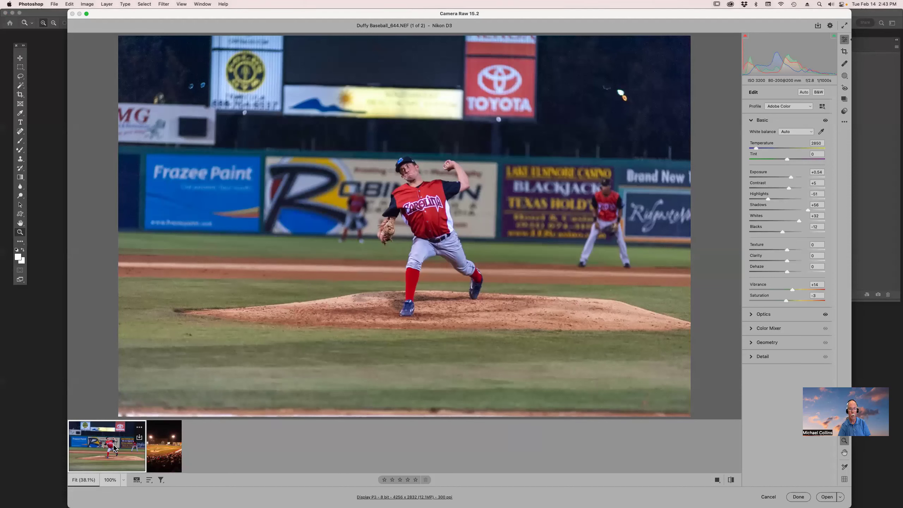
Reset Duffy Baseball_644.NEF to its default settings and set its white balance to Auto.
left_click(844, 121)
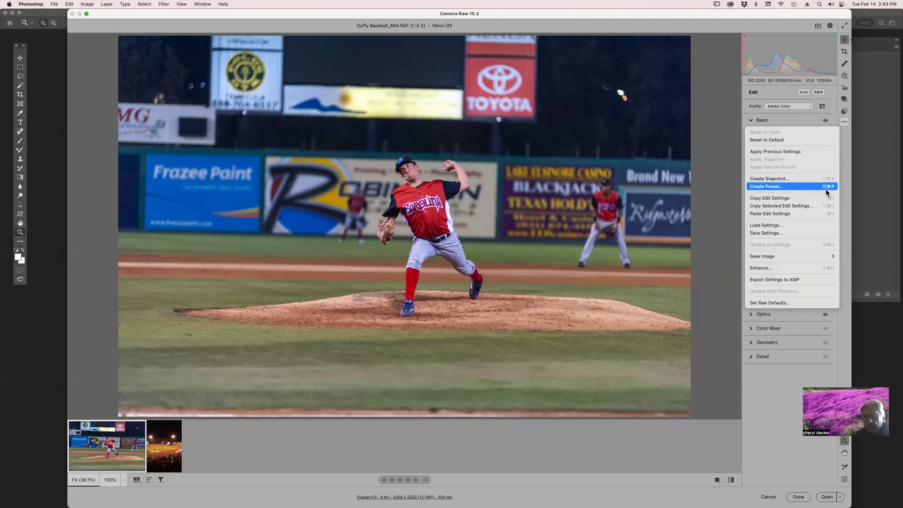
left_click(798, 138)
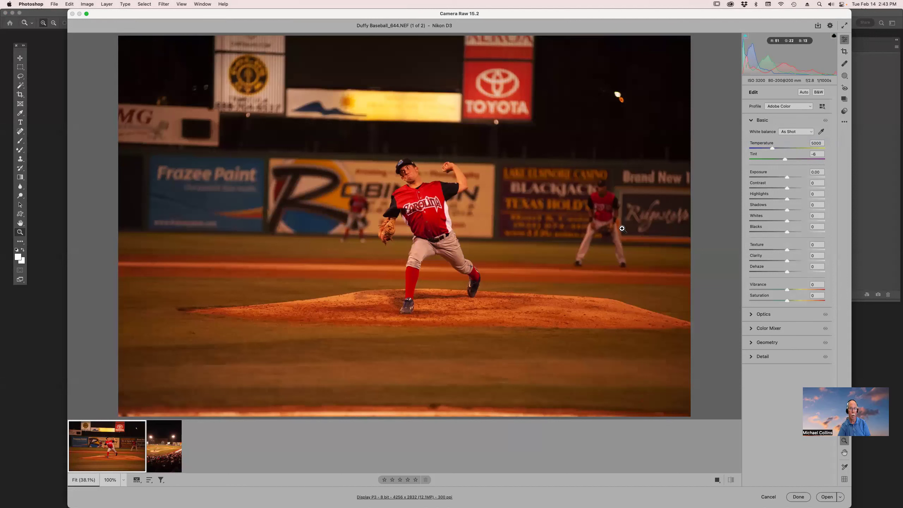
left_click(801, 135)
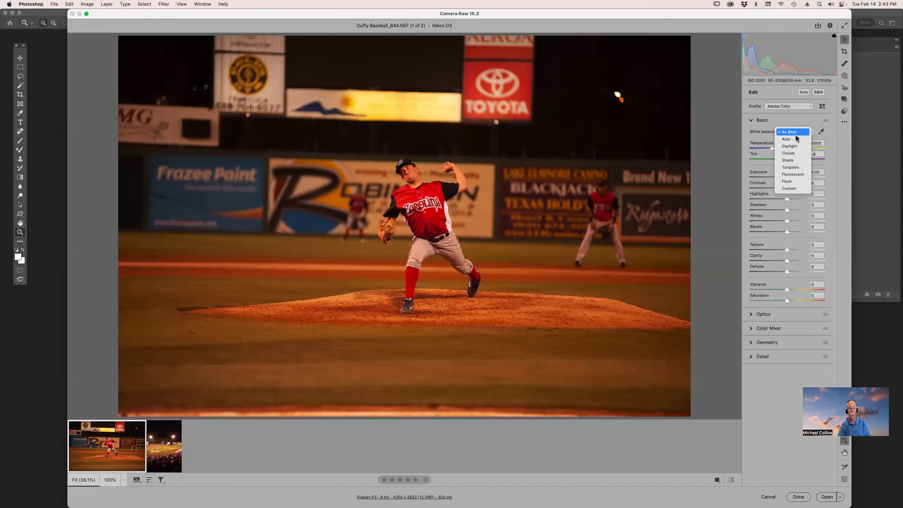
left_click(794, 139)
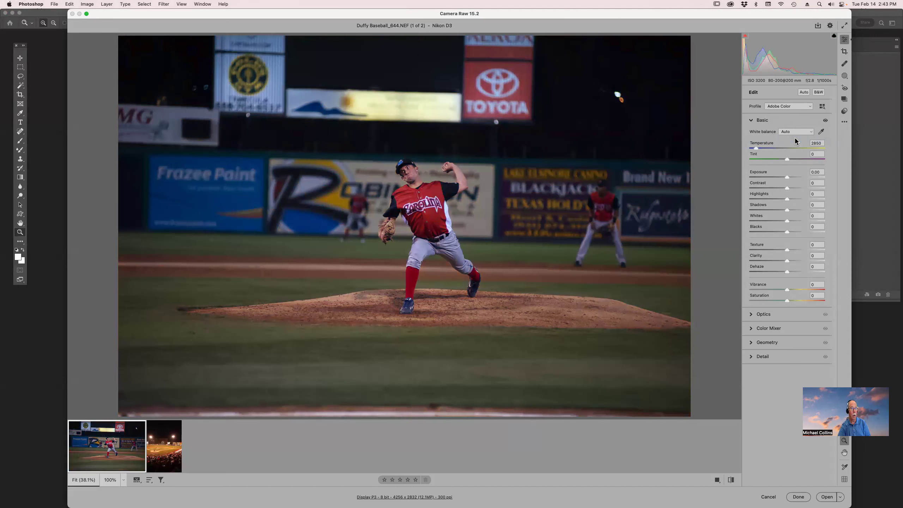
Try sampling a custom white balance from the pitcher's grey pants and the white side panel of his jersey.
left_click_drag(397, 181, 402, 124)
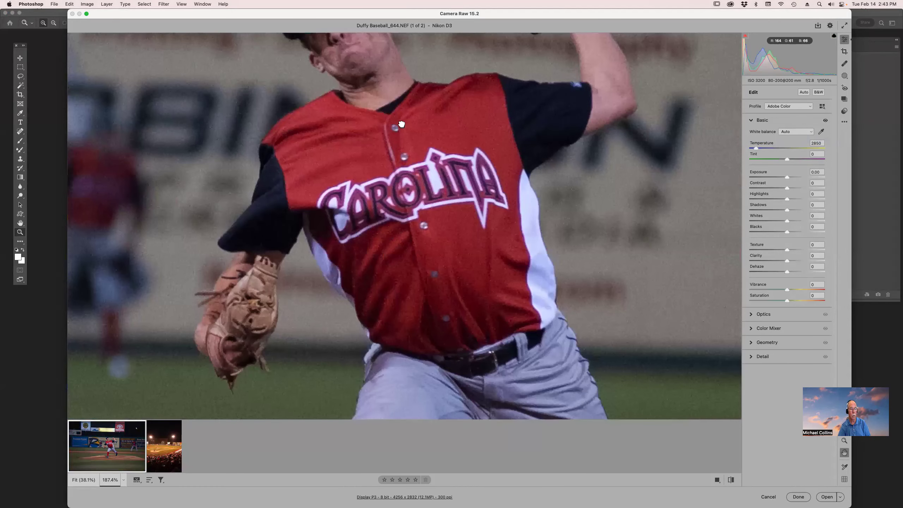
key("z")
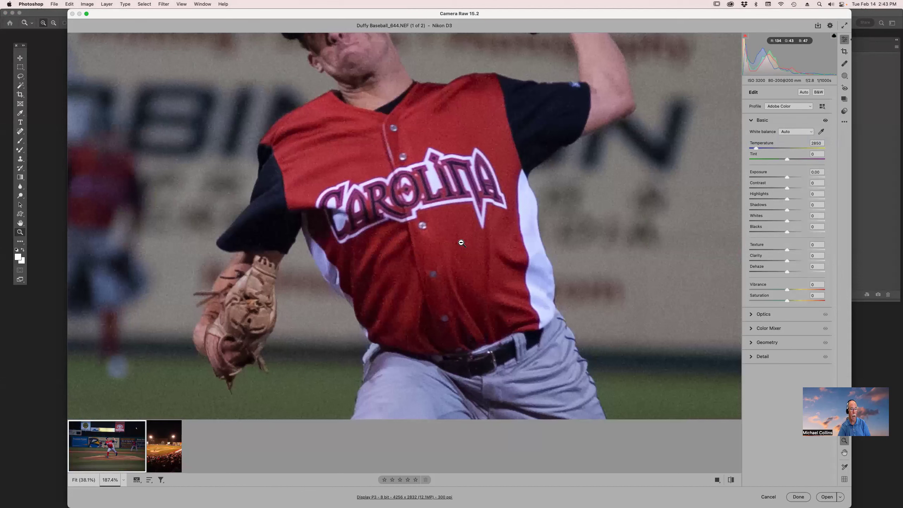
scroll(547, 251, "up", 2)
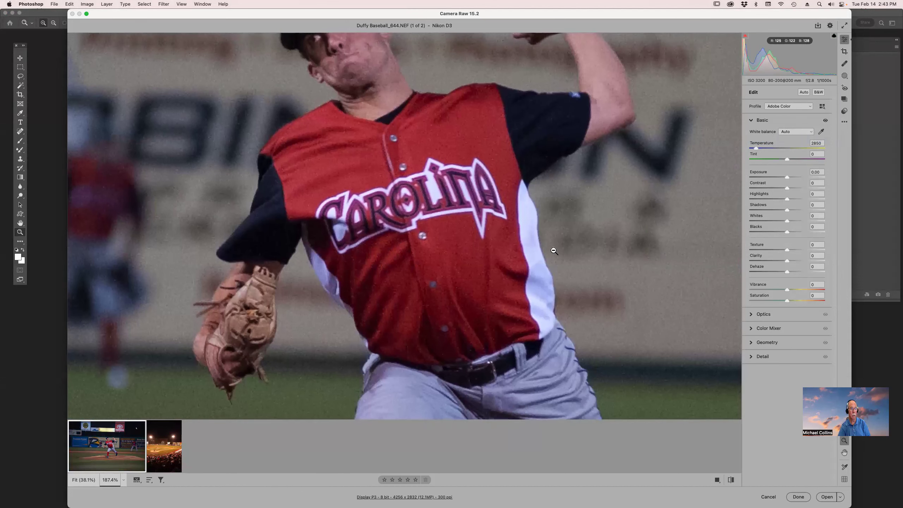
left_click(821, 132)
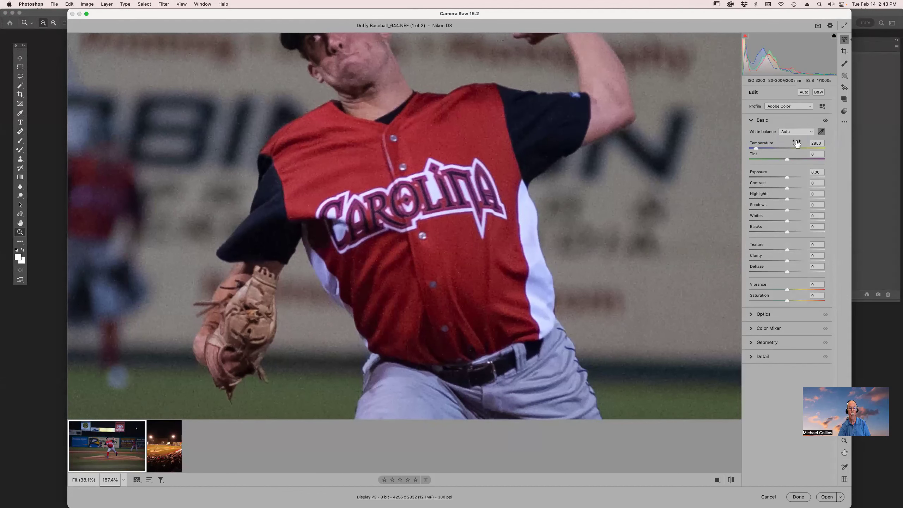
left_click(558, 362)
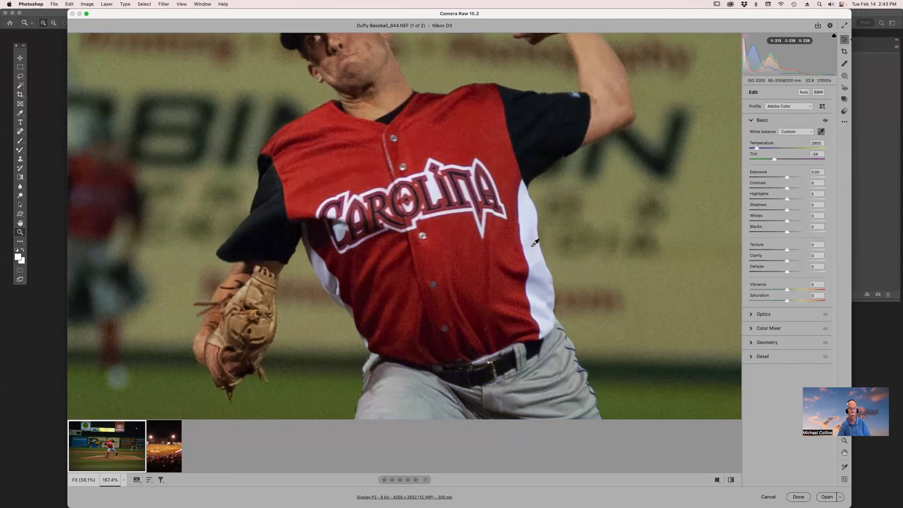
left_click(528, 217)
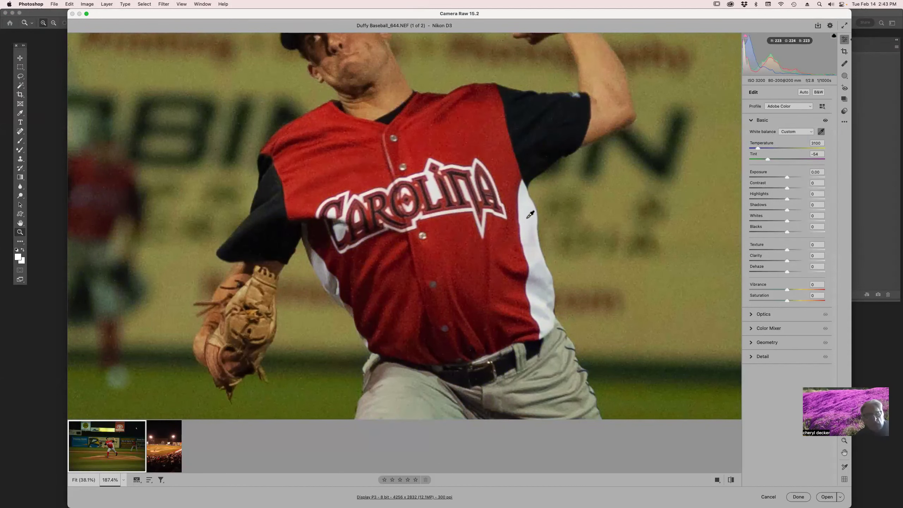
scroll(524, 245, "up", 3)
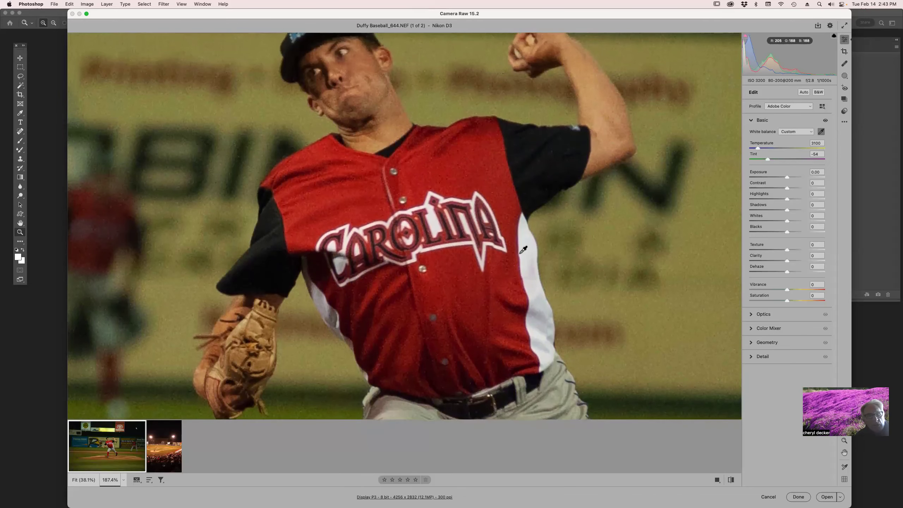
scroll(523, 249, "up", 1)
Set the pitcher photo's white balance to Auto and its Exposure to +0.10.
left_click(801, 132)
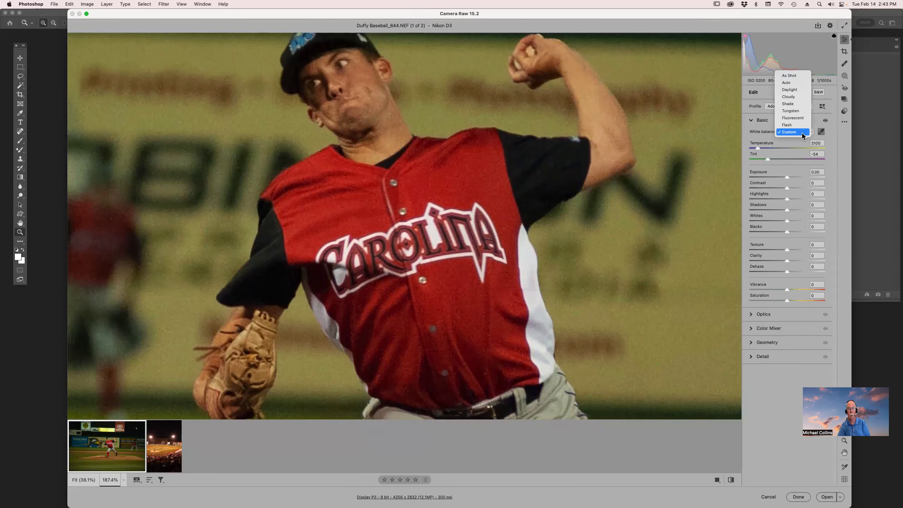
left_click(793, 83)
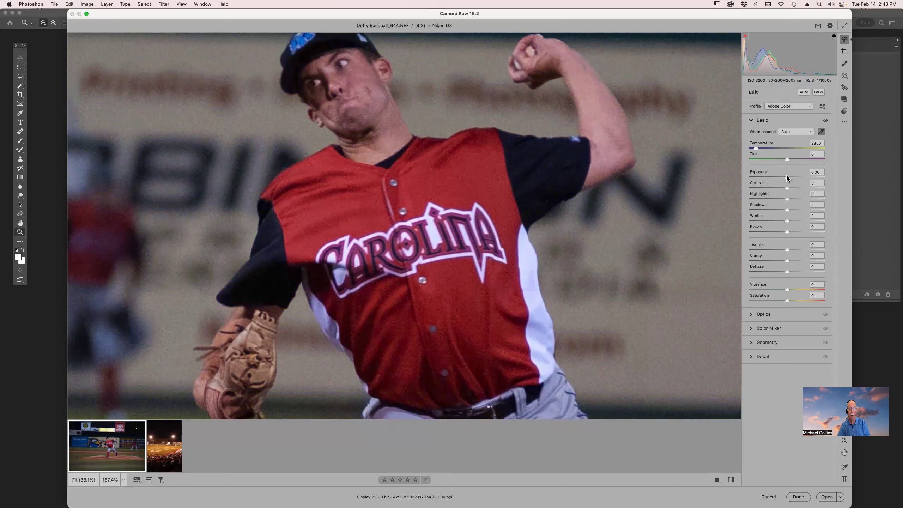
left_click_drag(787, 176, 788, 176)
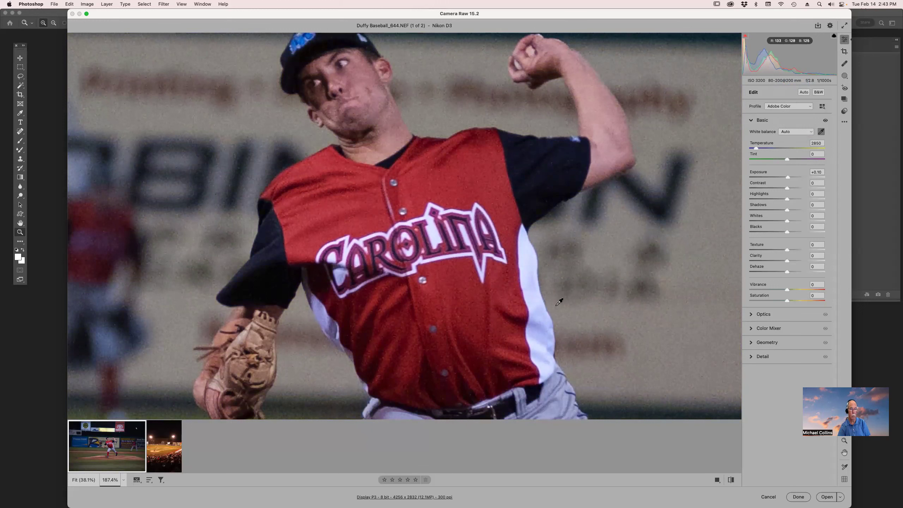
Select both baseball photos and synchronize the pitcher photo's edits to the stadium photo using the Default subset.
mouse_move(173, 439)
key("shift")
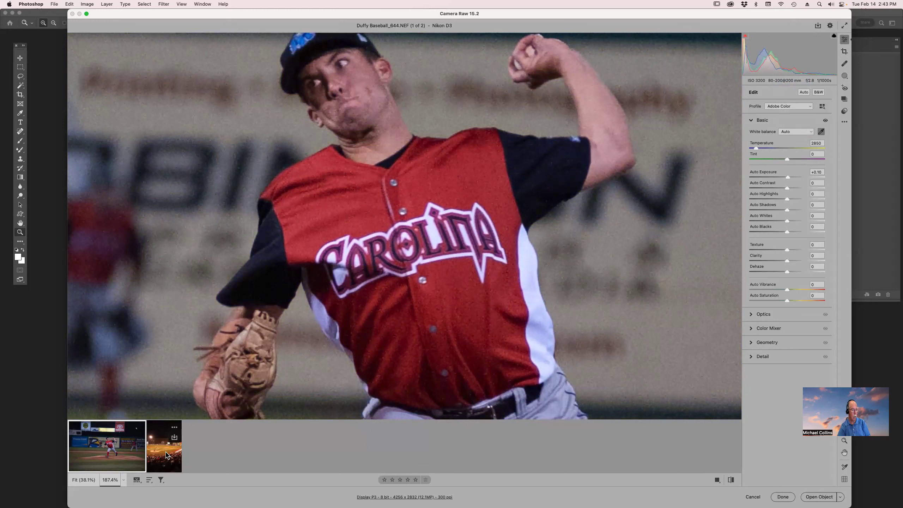
left_click(166, 455, "shift")
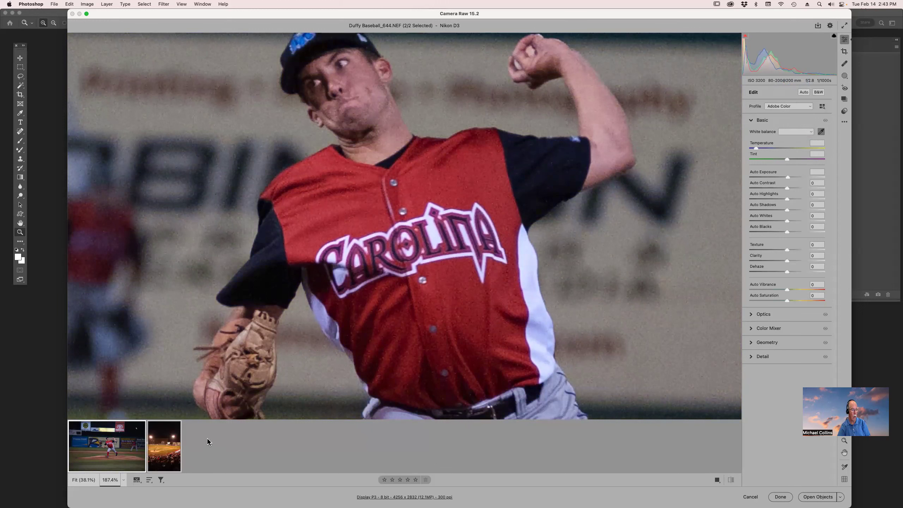
mouse_move(162, 454)
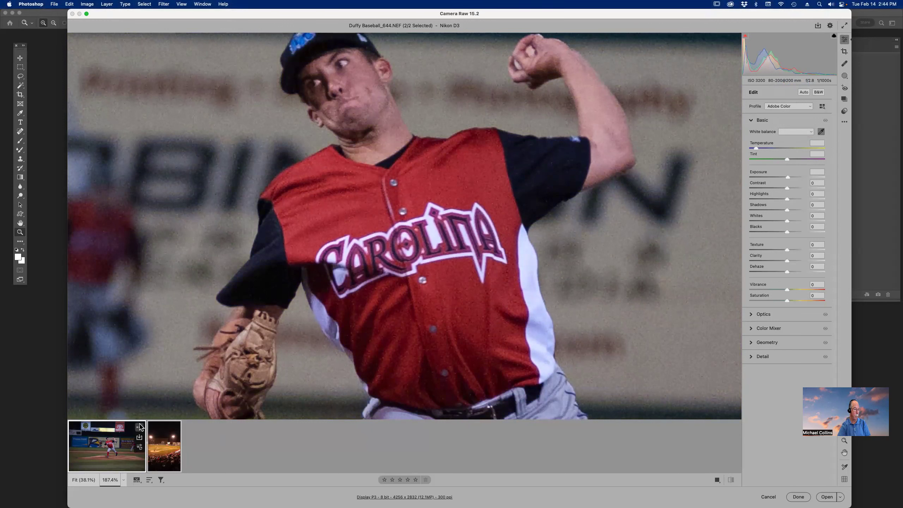
left_click(139, 449)
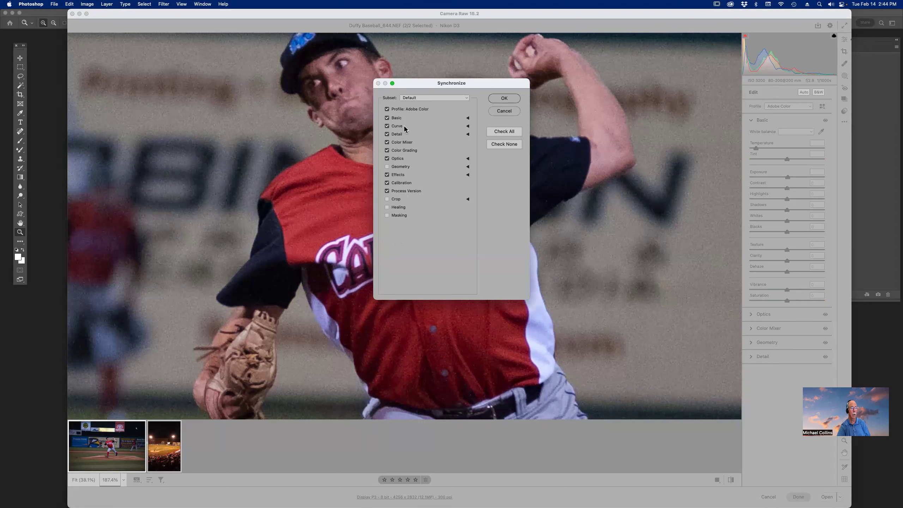
left_click(506, 99)
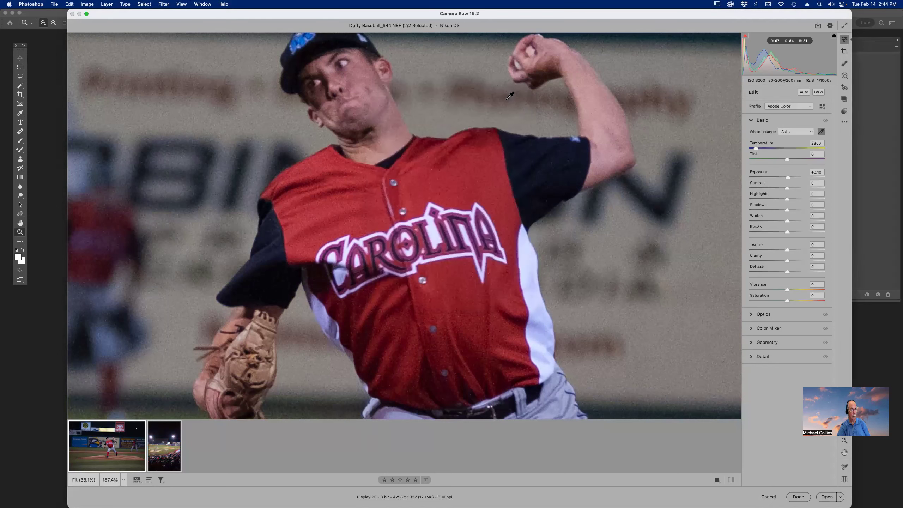
key("alt+s")
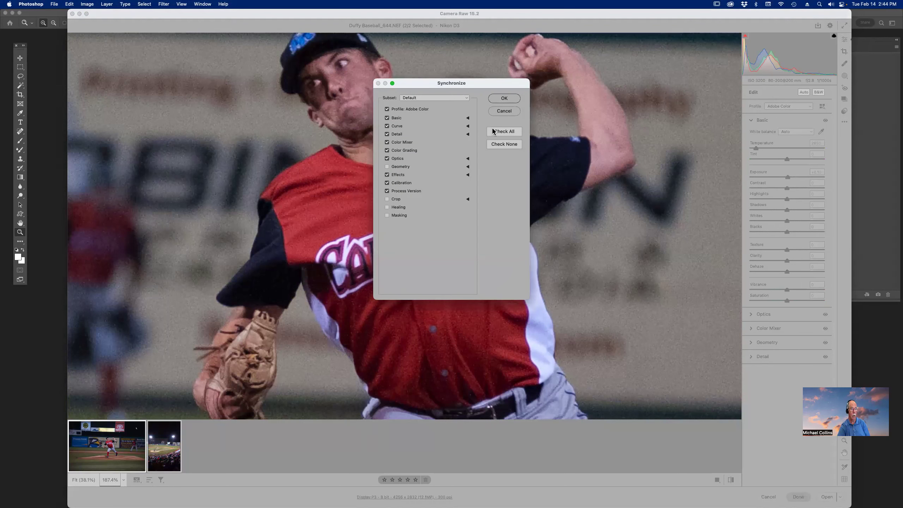
left_click(508, 113)
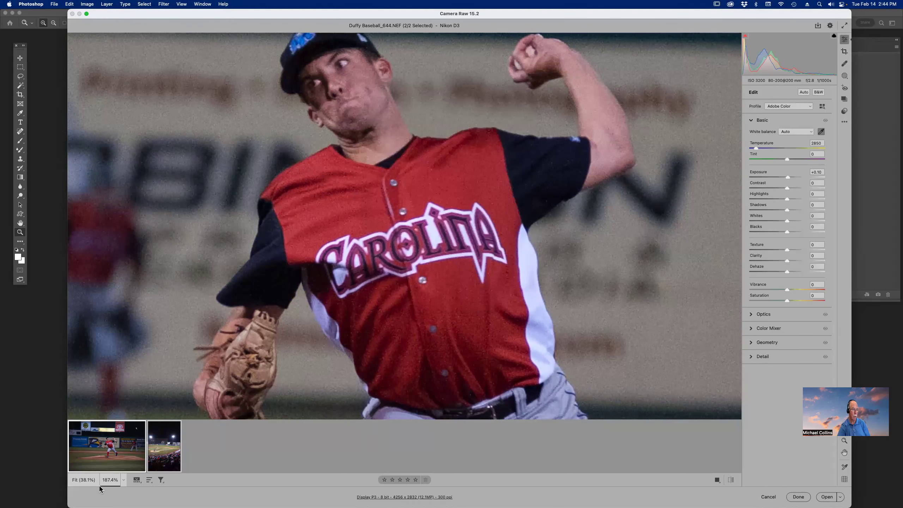
View Duffy Baseball_905.NEF and Duffy Baseball_644.NEF in turn to compare their synchronized edits.
left_click(161, 459)
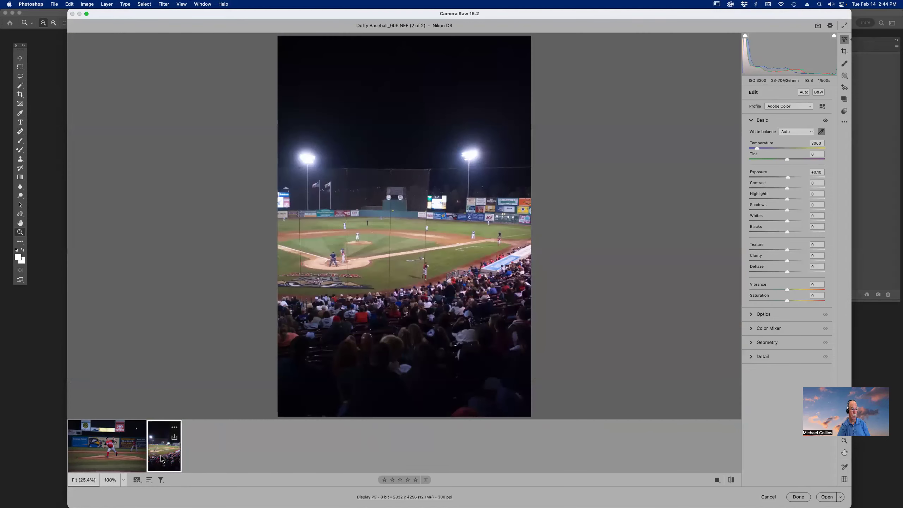
left_click(110, 455)
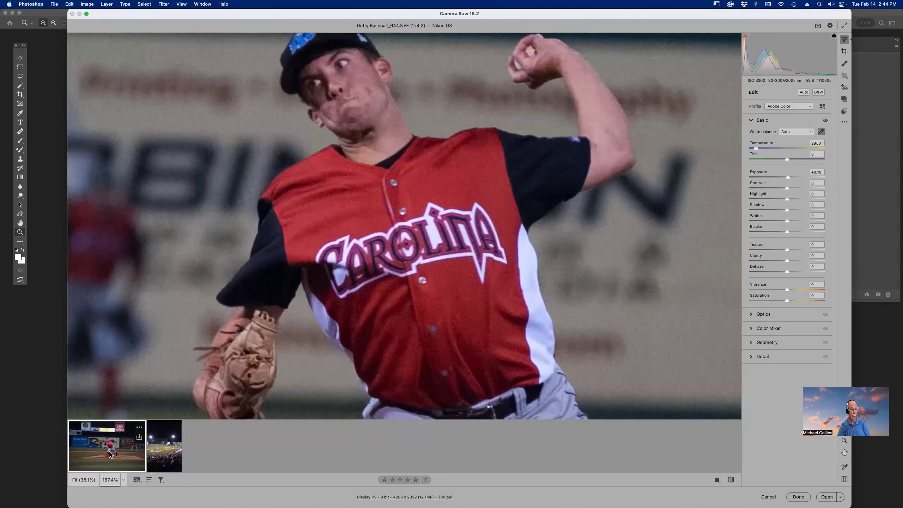
left_click(164, 457)
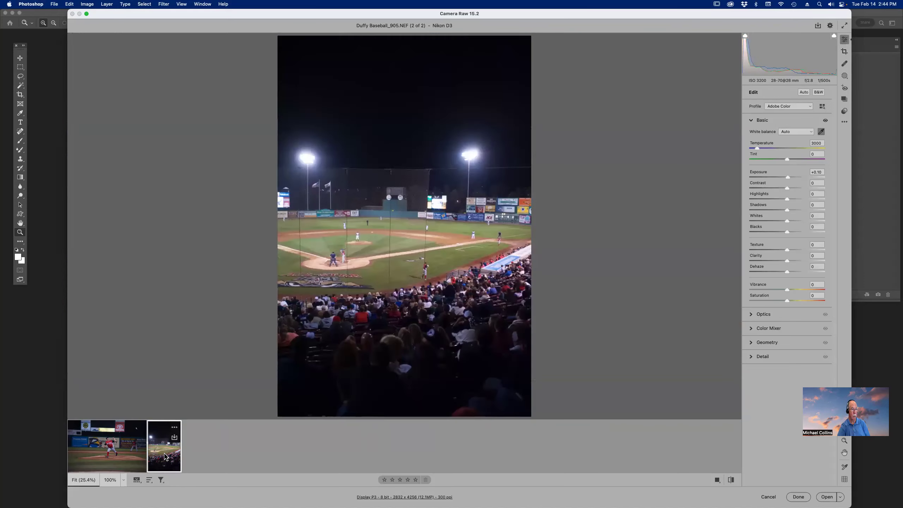
left_click(117, 454)
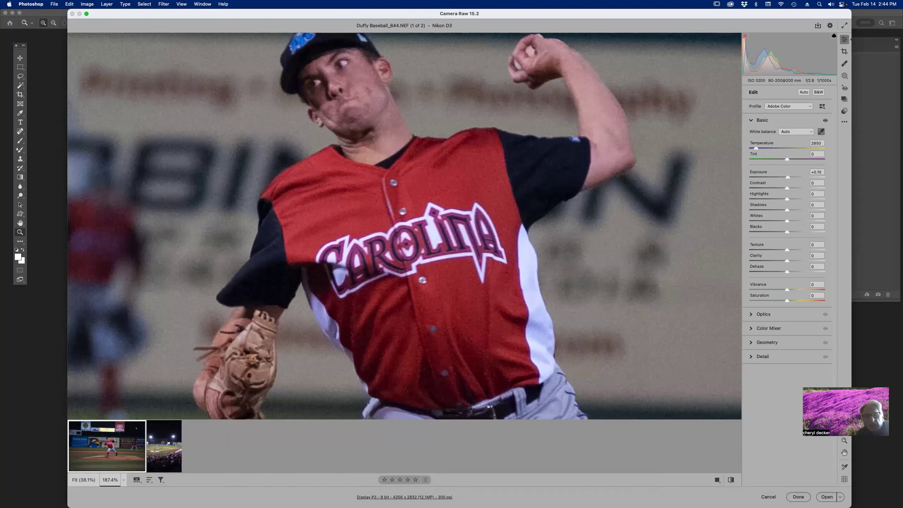
Set the Camera Raw workflow depth to 16 Bits/Channel and enable opening in Photoshop as a Smart Object.
left_click(402, 496)
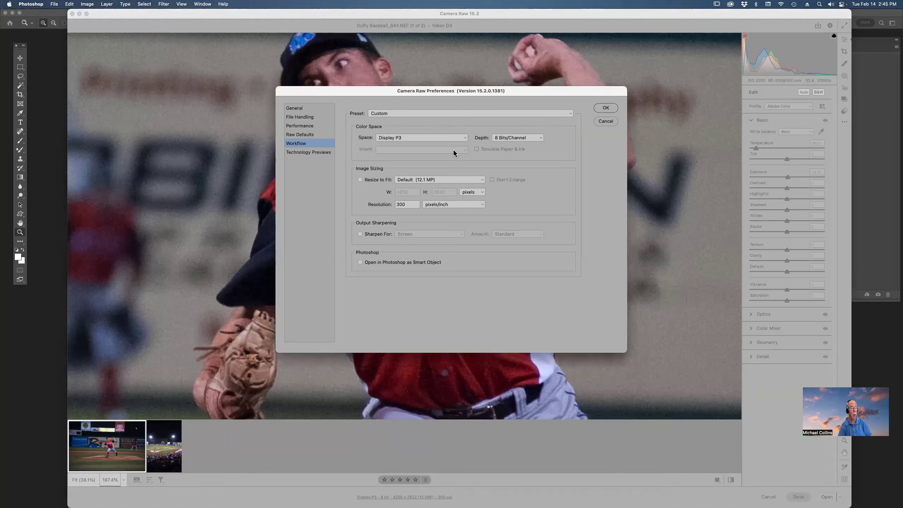
left_click(512, 138)
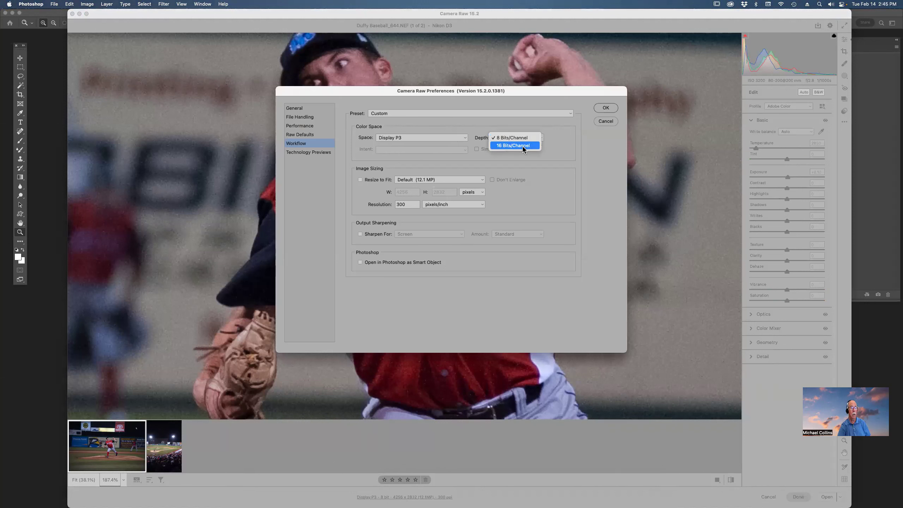
left_click(522, 145)
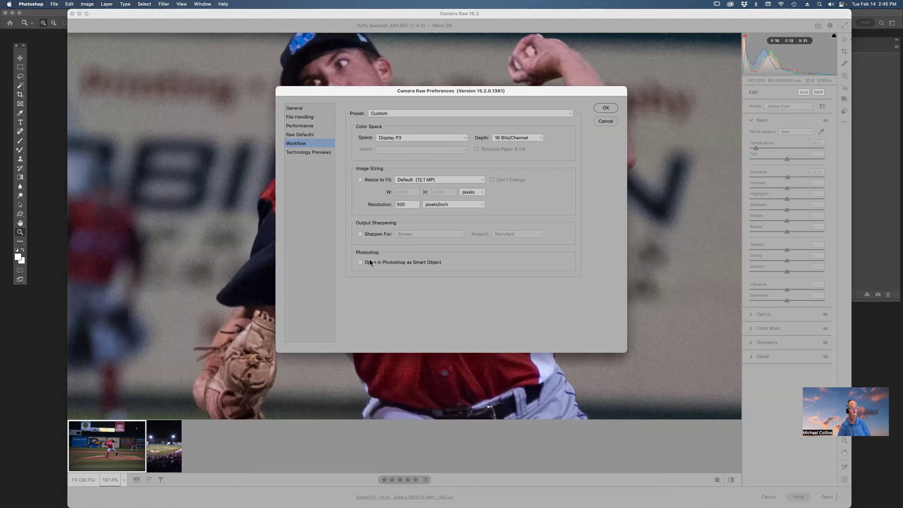
left_click(360, 263)
left_click(610, 108)
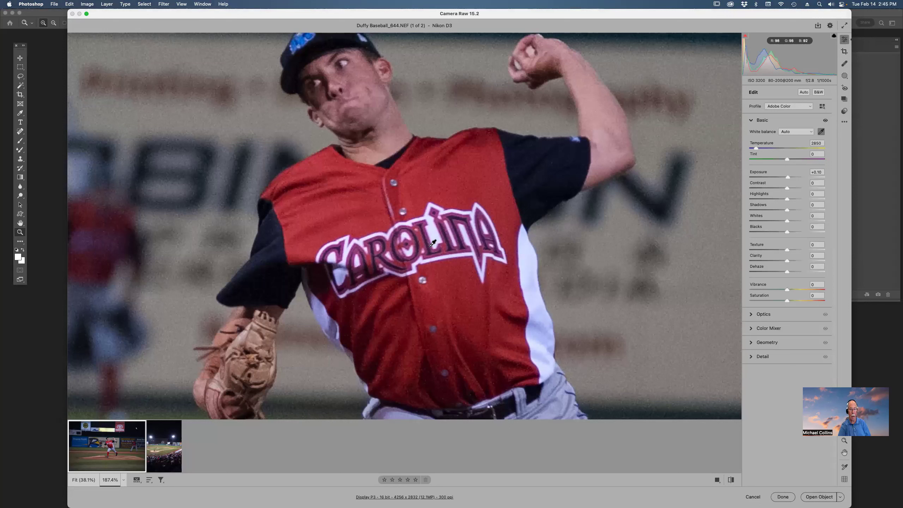
right_click(441, 213)
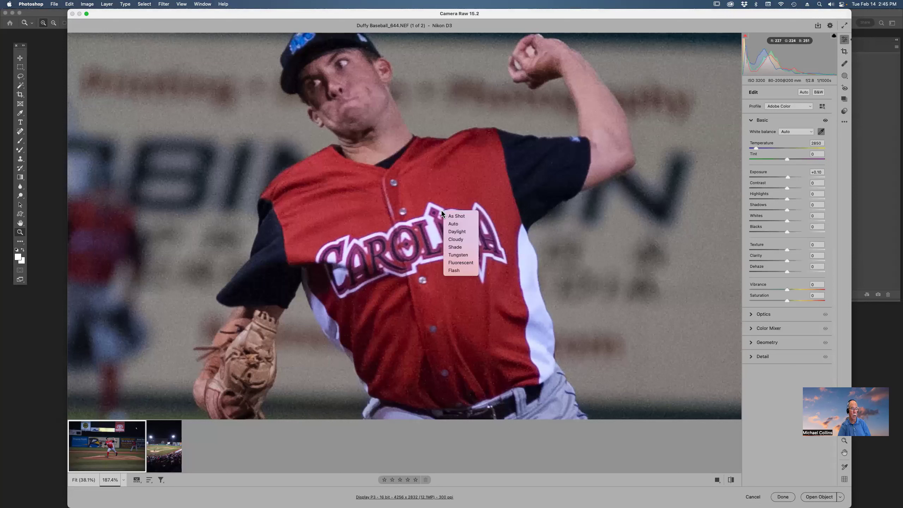
right_click(539, 231)
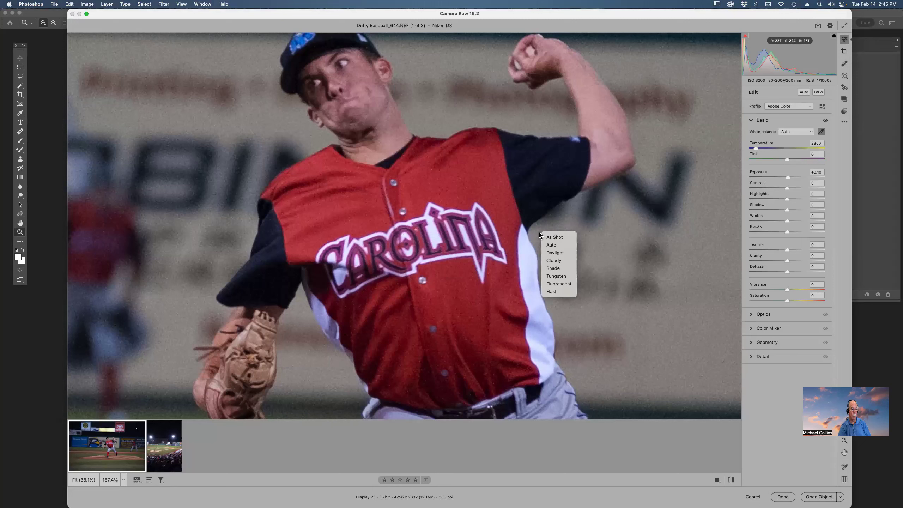
left_click(500, 213)
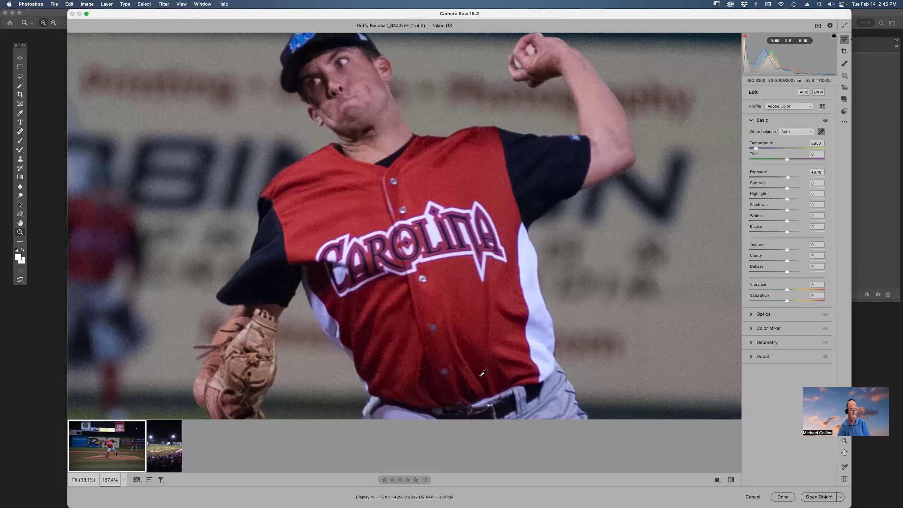
Enhance Duffy Baseball_644.NEF with Super Resolution to create a new DNG copy.
right_click(109, 443)
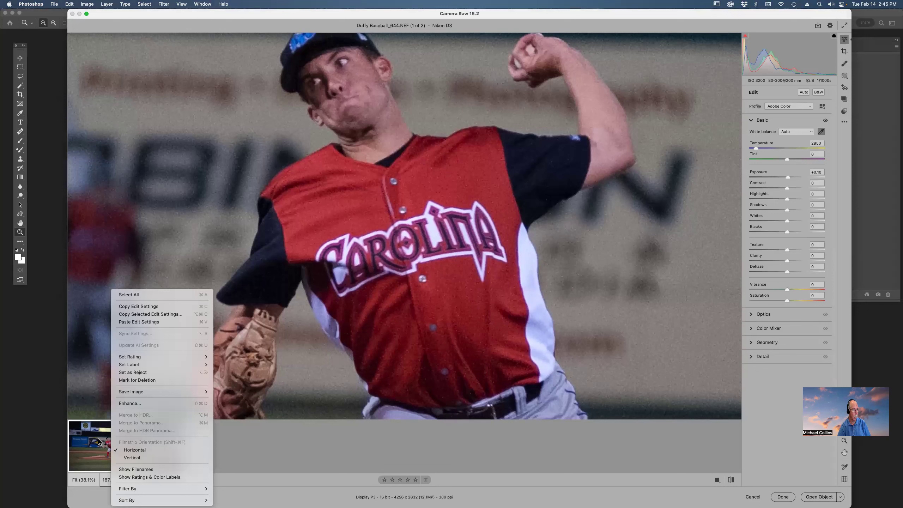
left_click(94, 446)
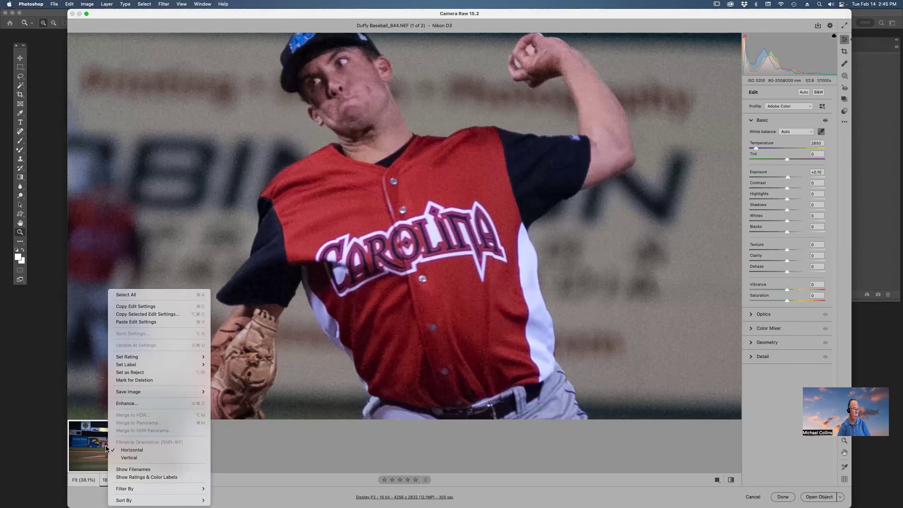
left_click(133, 404)
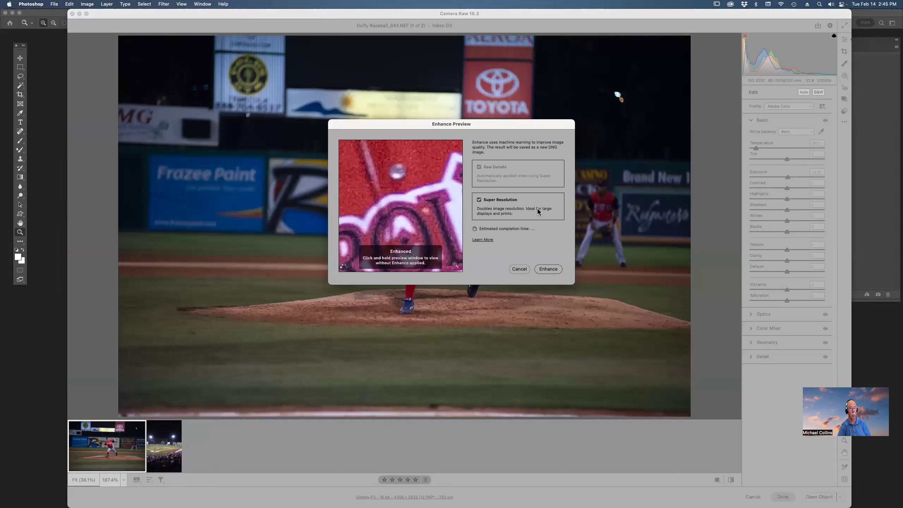
left_click(550, 269)
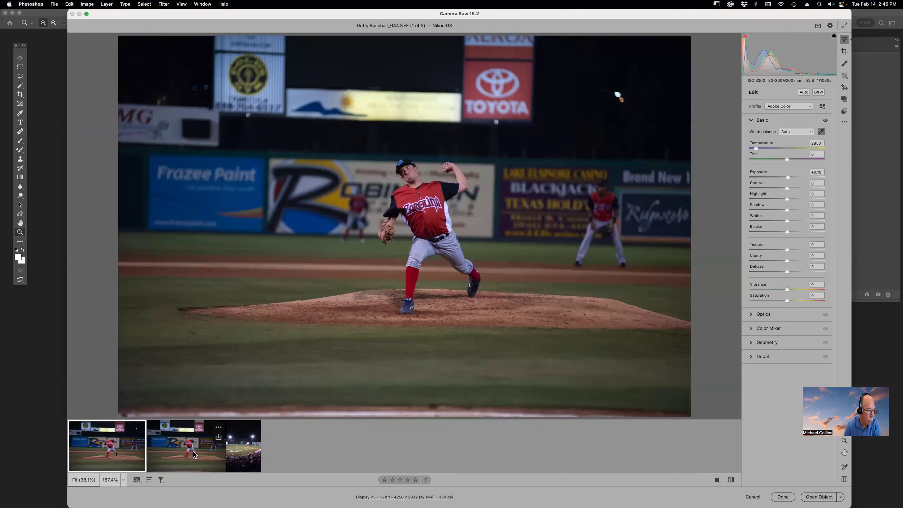
Open the enhanced pitcher photo, Duffy Baseball_644-Enhanced-1.dng, in Photoshop as a Smart Object.
left_click(193, 447)
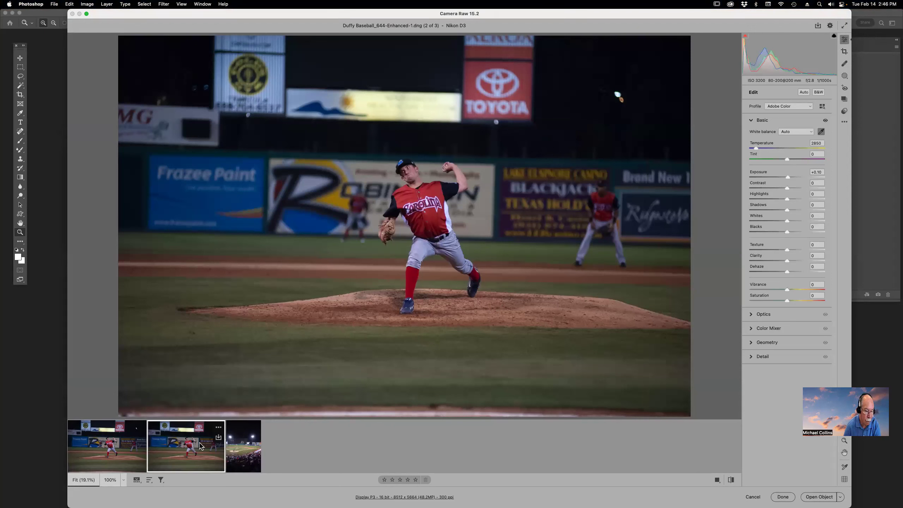
left_click(816, 497)
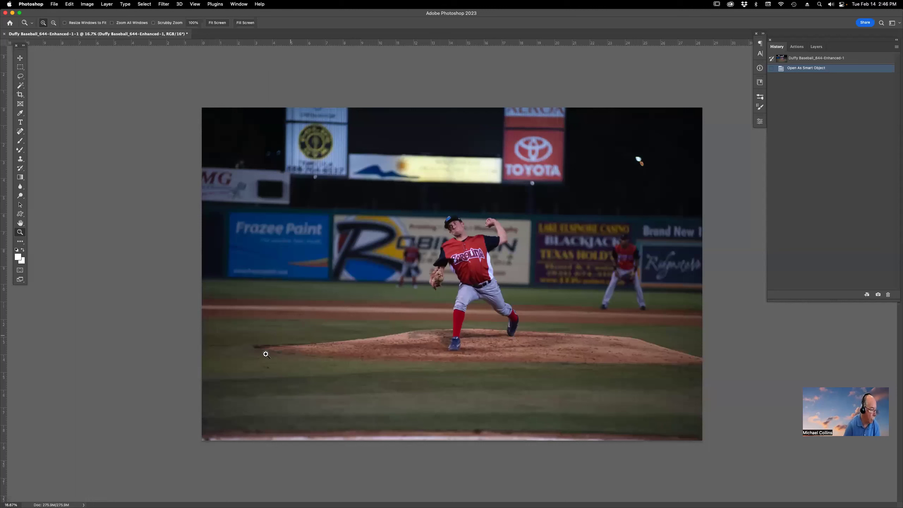
mouse_move(72, 502)
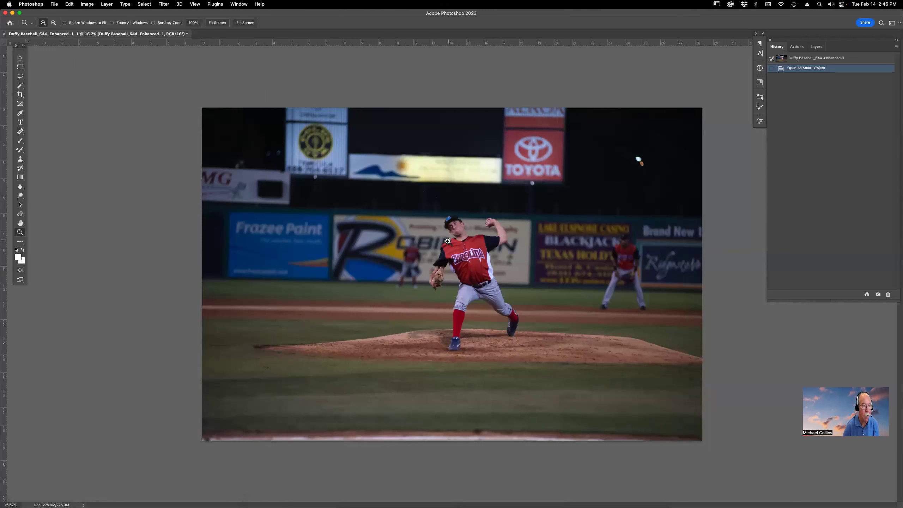
Apply the Topaz DeNoise AI filter to the pitcher photo using the Low Light model.
left_click_drag(417, 199, 551, 355)
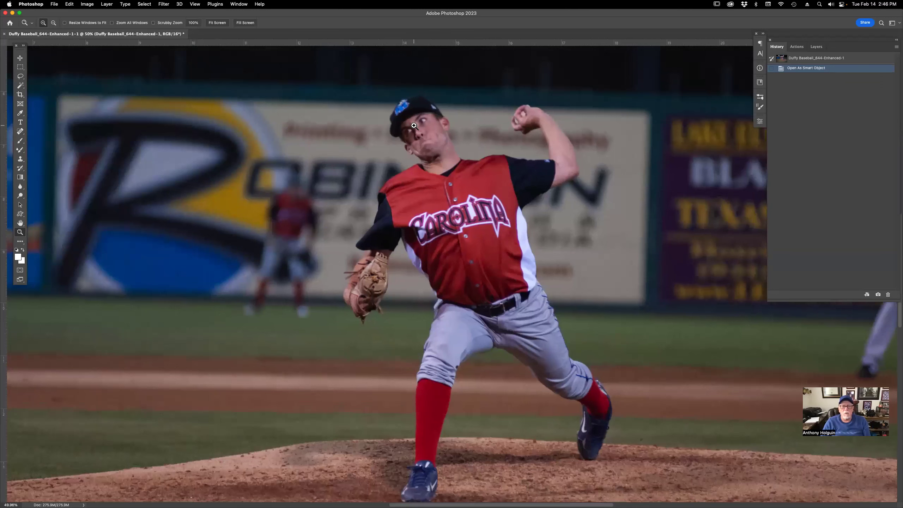
left_click_drag(413, 126, 522, 235)
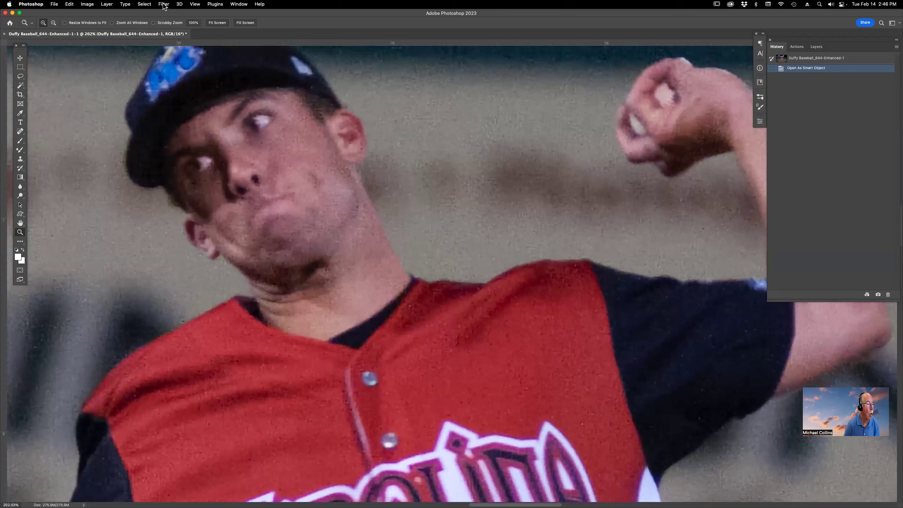
left_click(164, 4)
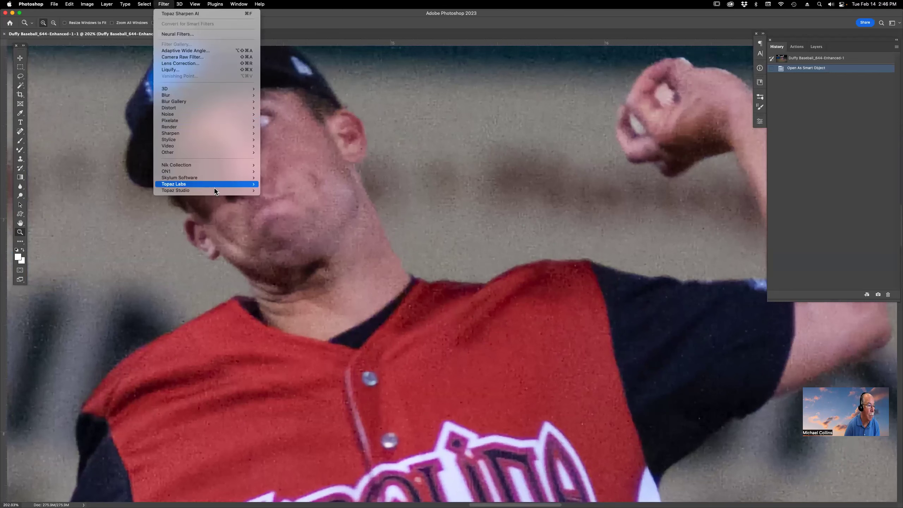
mouse_move(218, 185)
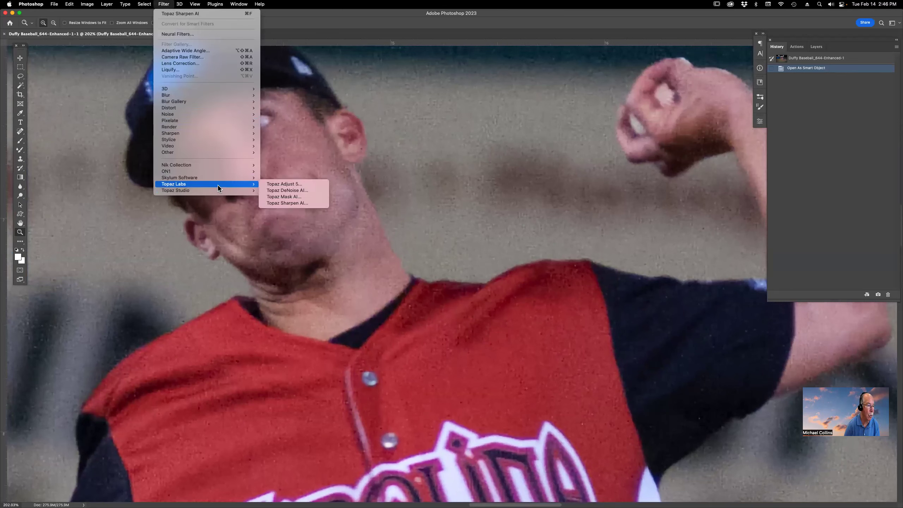
left_click(292, 190)
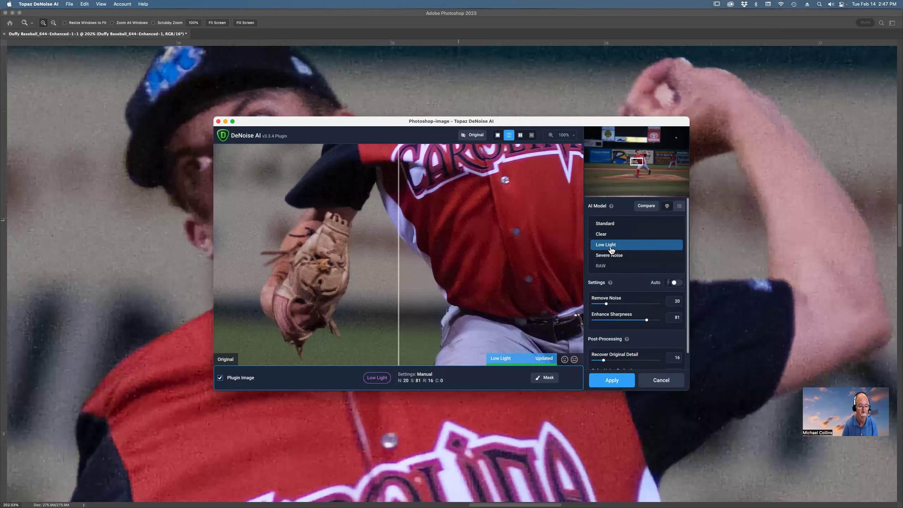
left_click(608, 236)
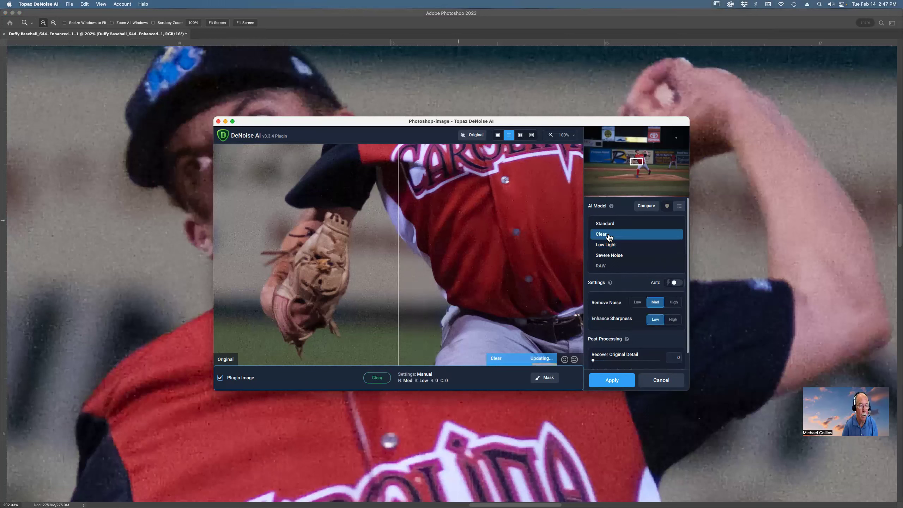
left_click(613, 257)
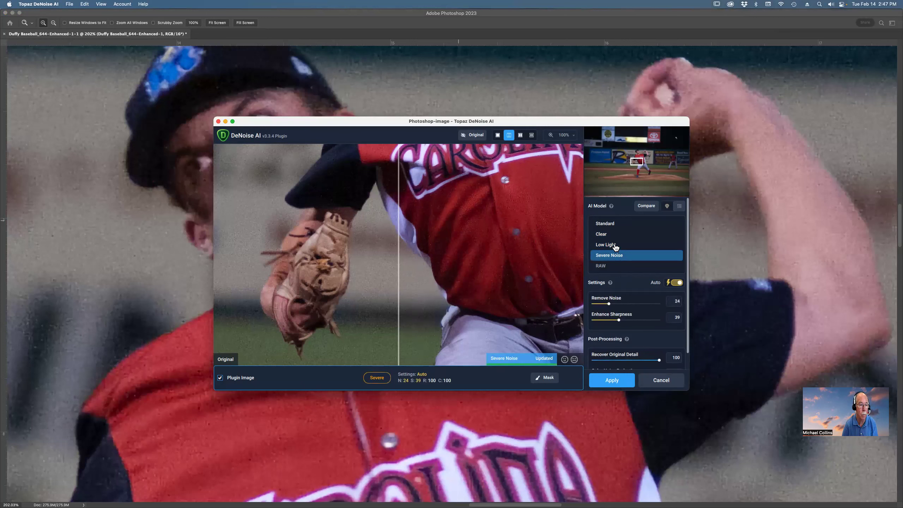
left_click(615, 246)
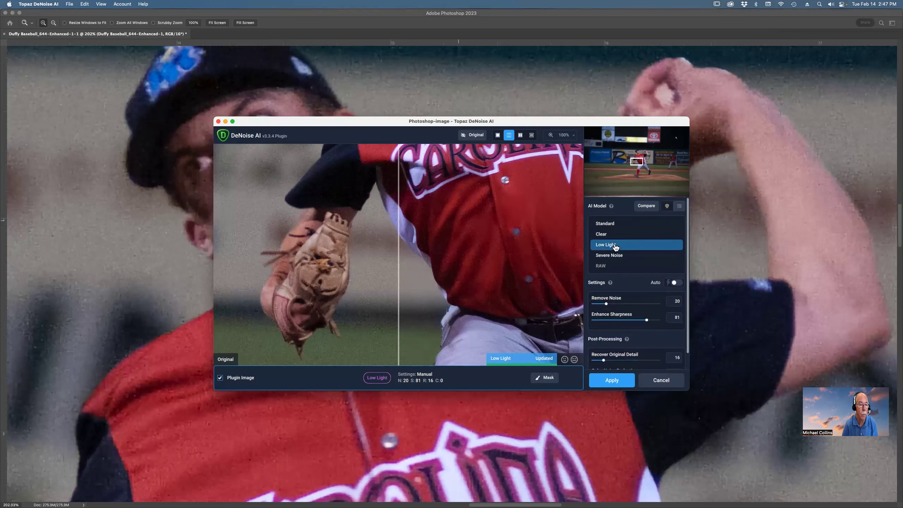
left_click(611, 382)
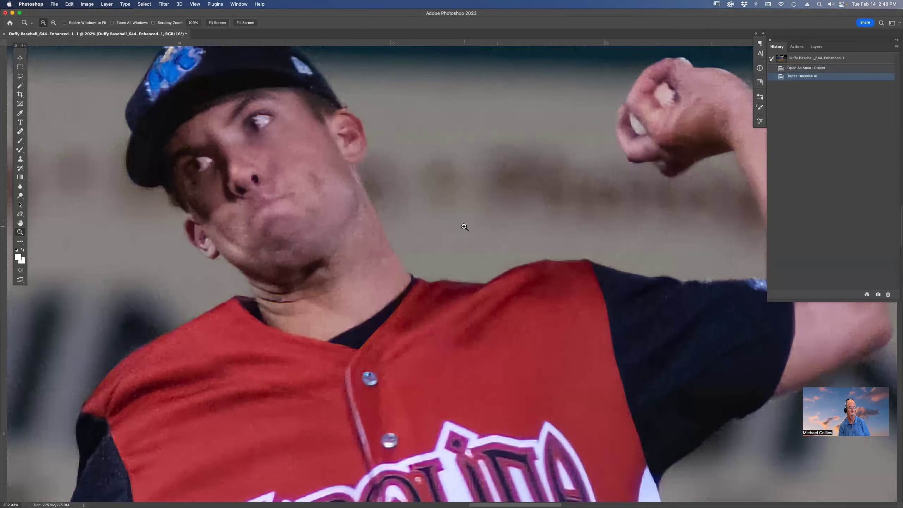
Examine the pitcher up close and compare the history states before and after Topaz DeNoise AI.
key("super+0")
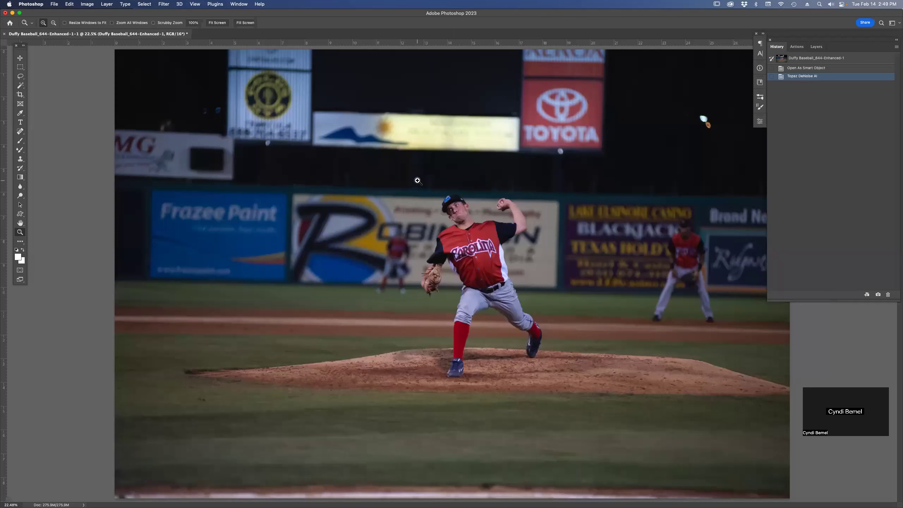
left_click_drag(397, 173, 568, 340)
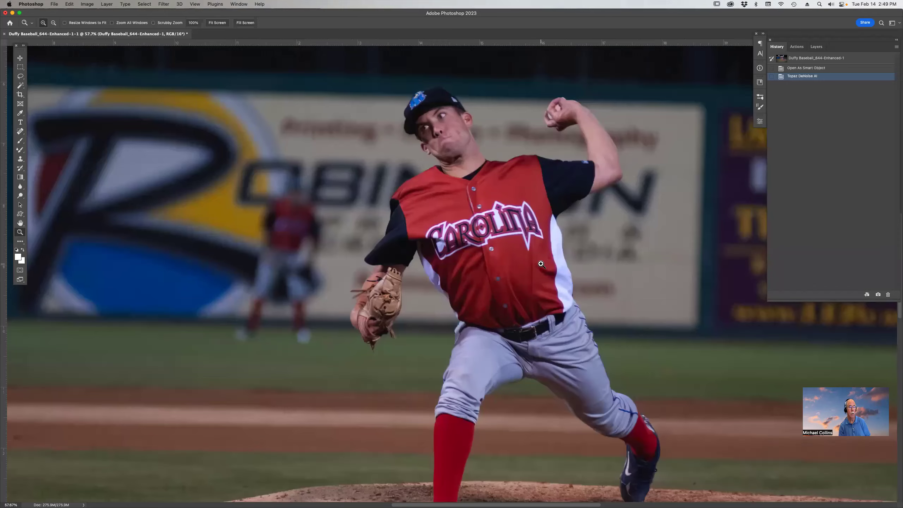
scroll(541, 264, "up", 5)
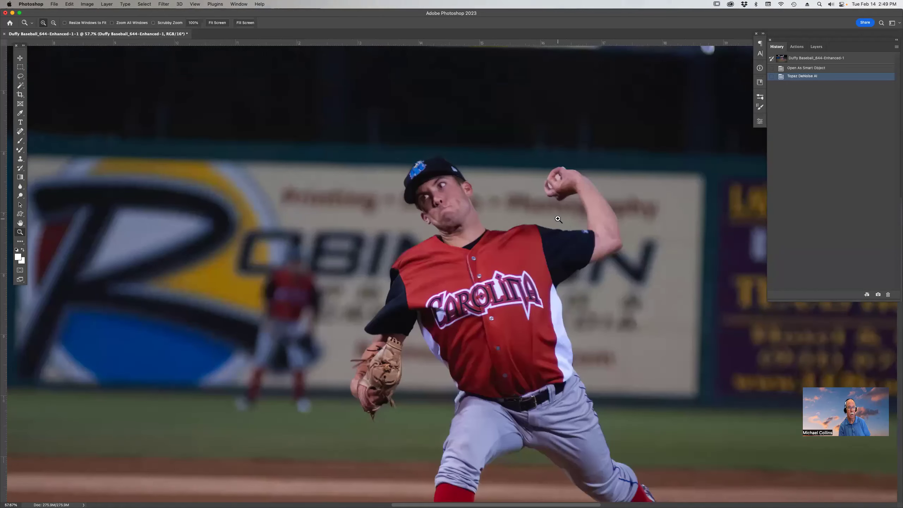
scroll(558, 219, "up", 10)
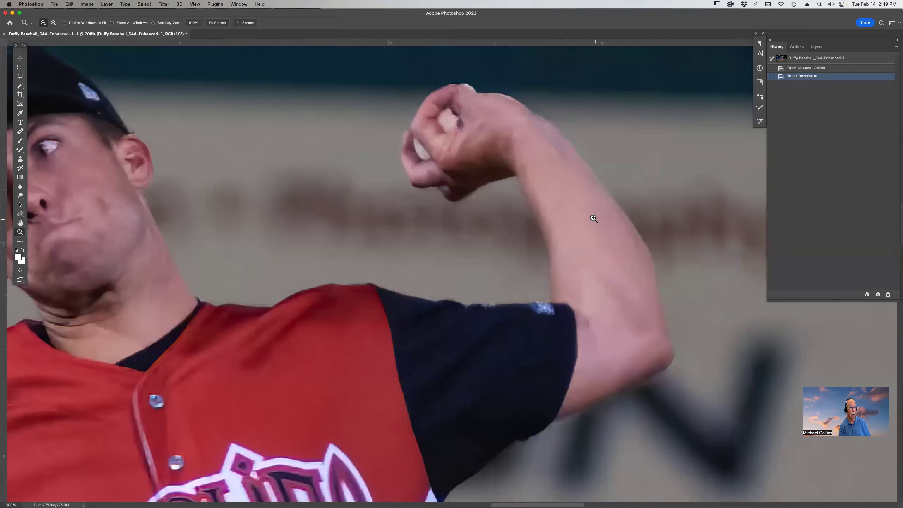
left_click_drag(477, 226, 577, 244)
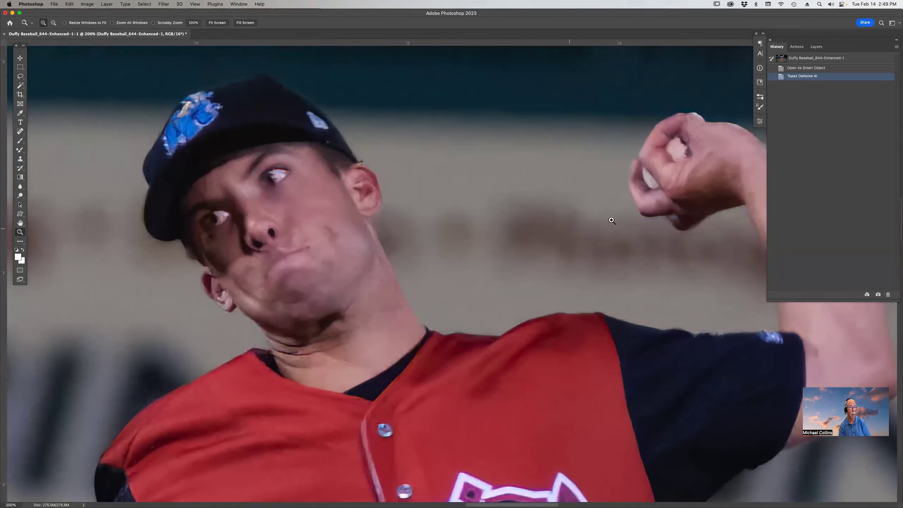
left_click(810, 68)
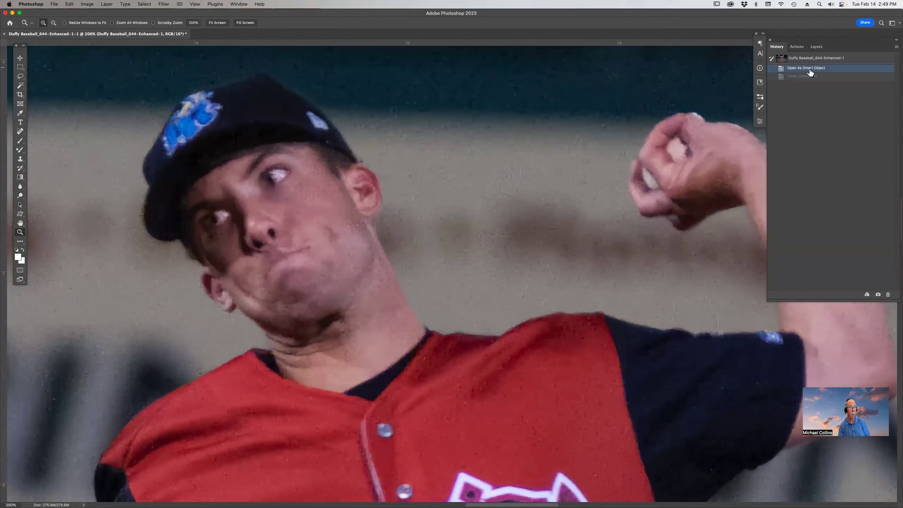
left_click(810, 78)
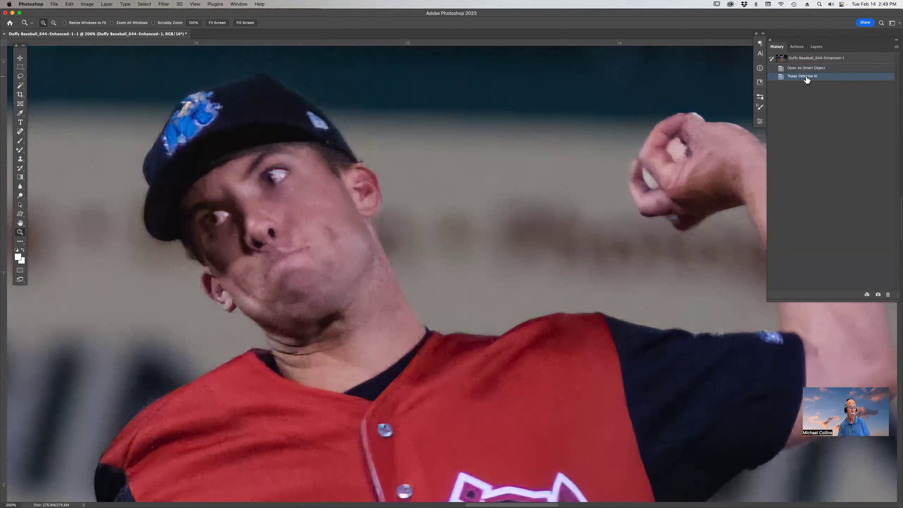
left_click(808, 69)
left_click(809, 77)
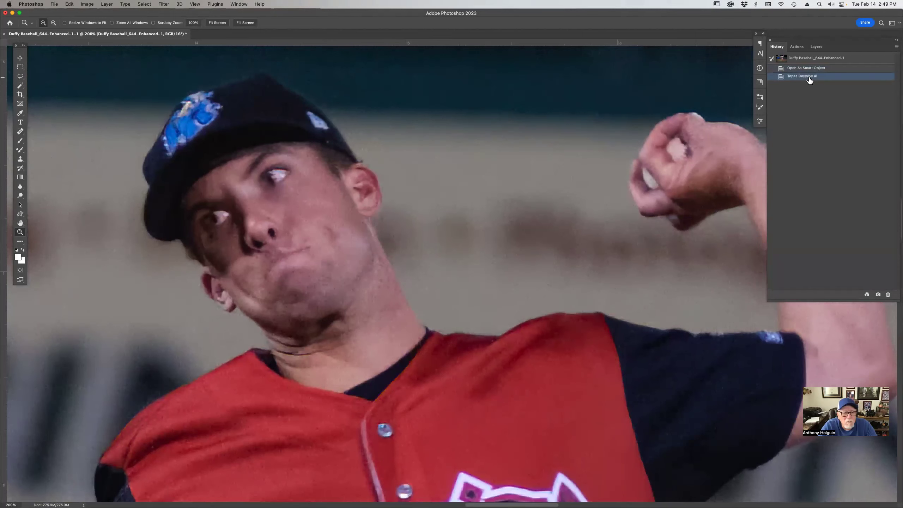
Apply the Camera Raw Filter to the pitcher photo with Geometry's Upright correction set to Auto.
key("super+0")
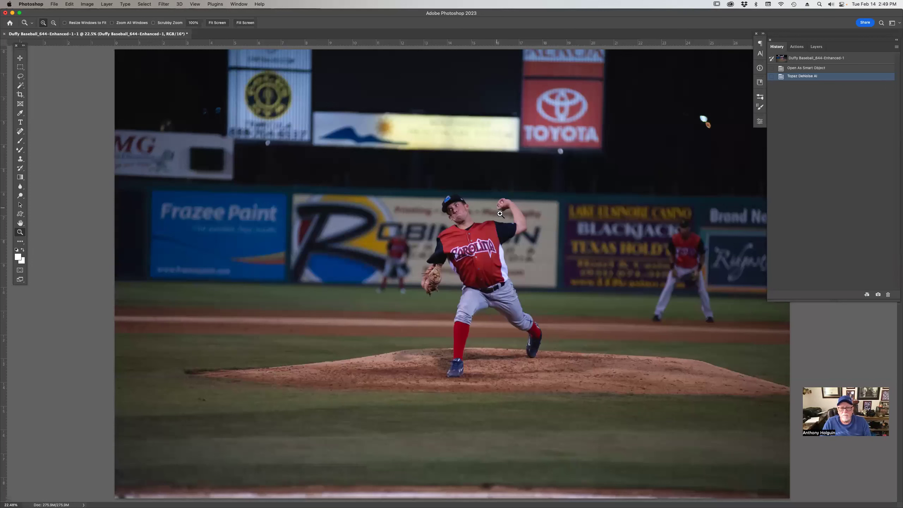
left_click(164, 4)
left_click(164, 5)
left_click(164, 5)
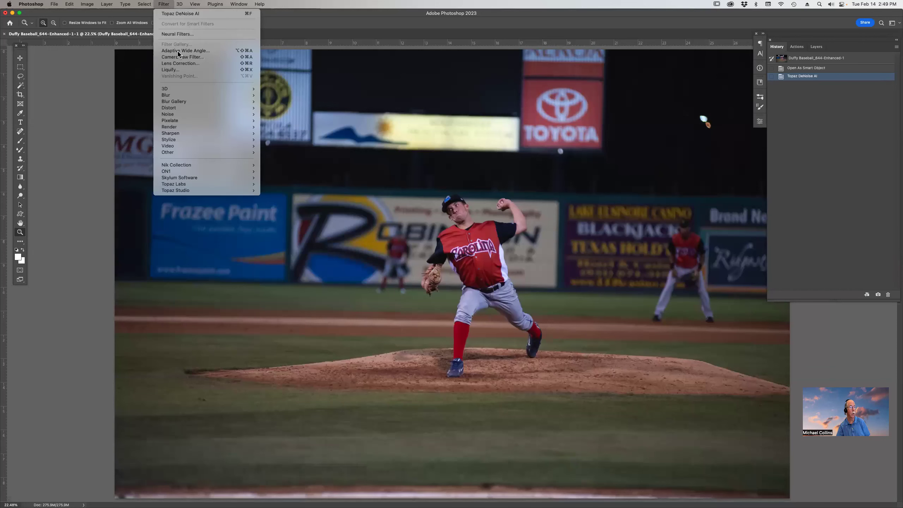
left_click(182, 58)
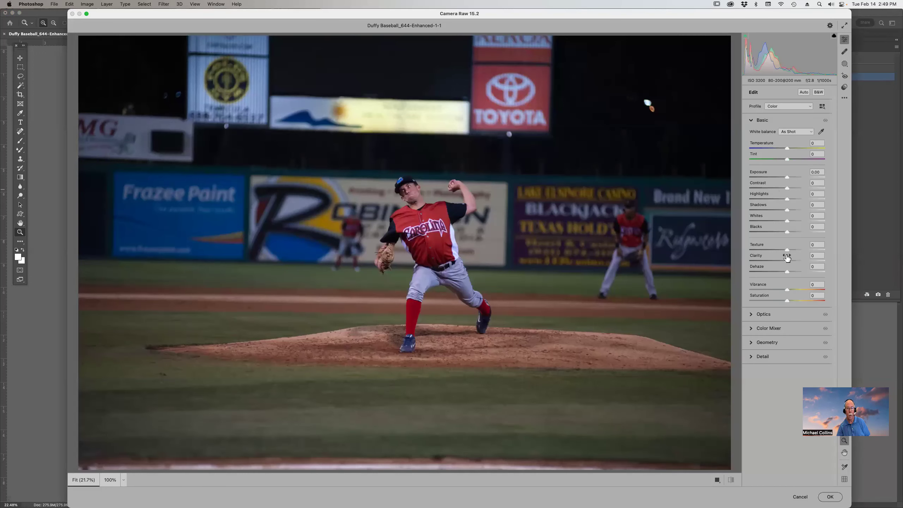
left_click(751, 342)
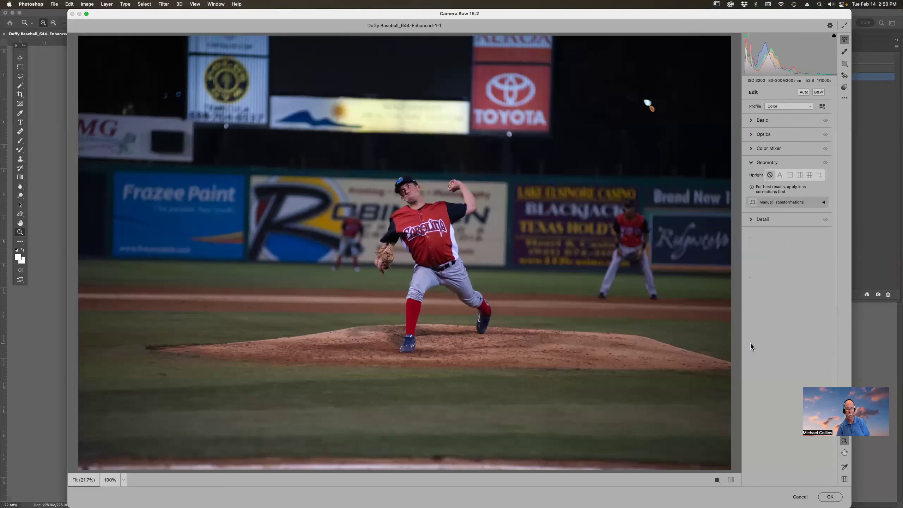
left_click(780, 176)
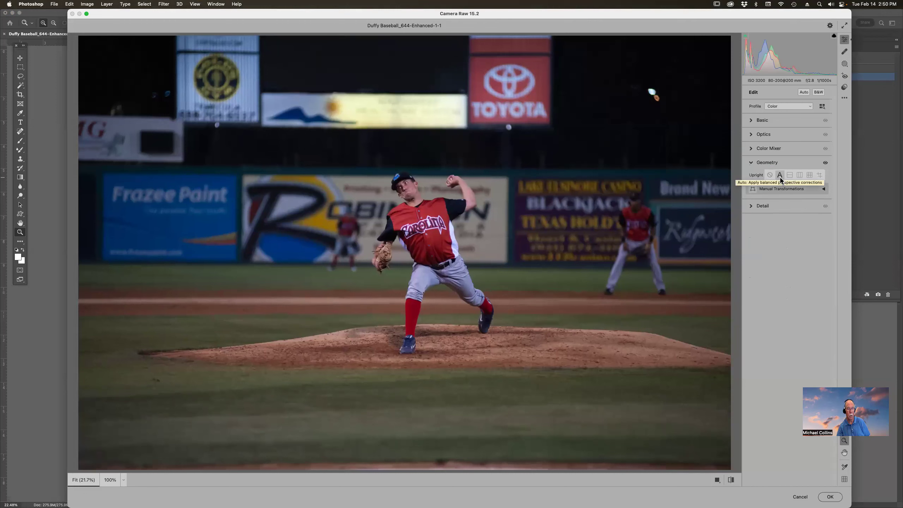
left_click(829, 496)
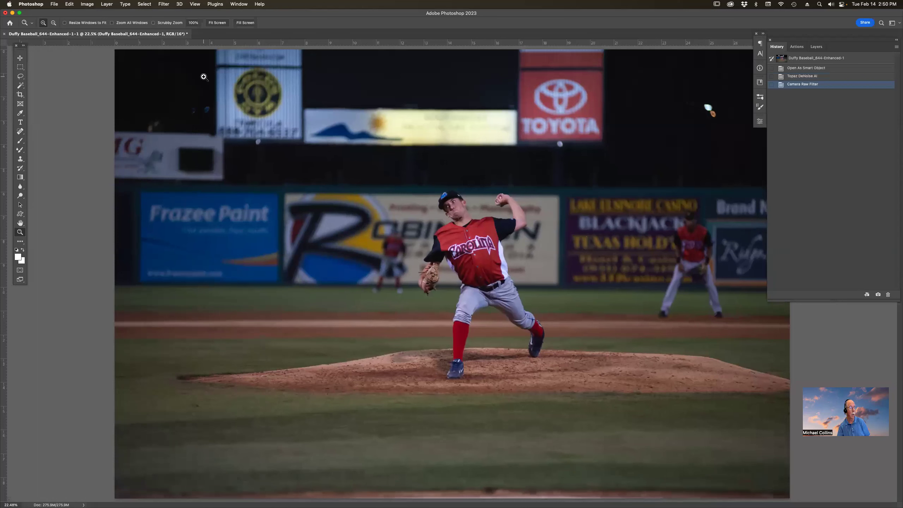
Clear the crop dimensions and straighten the photo along the top edge of the outfield wall.
key("c")
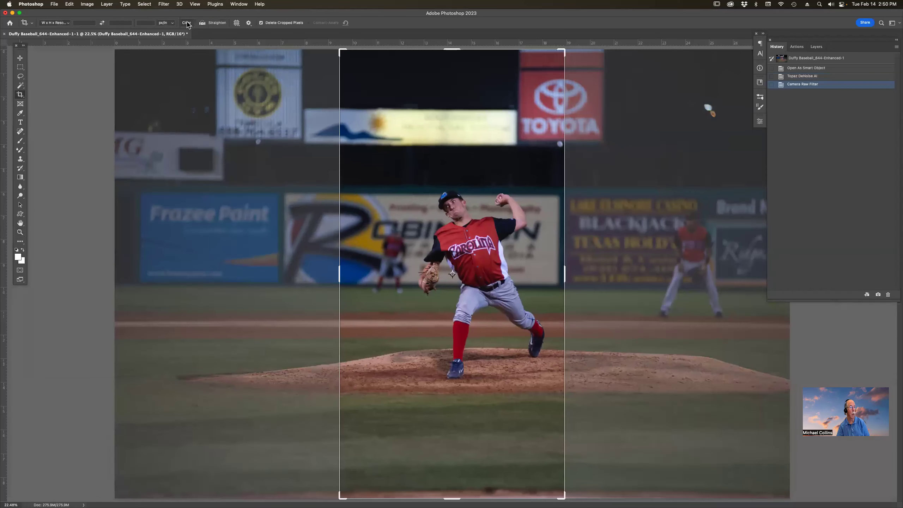
left_click(187, 22)
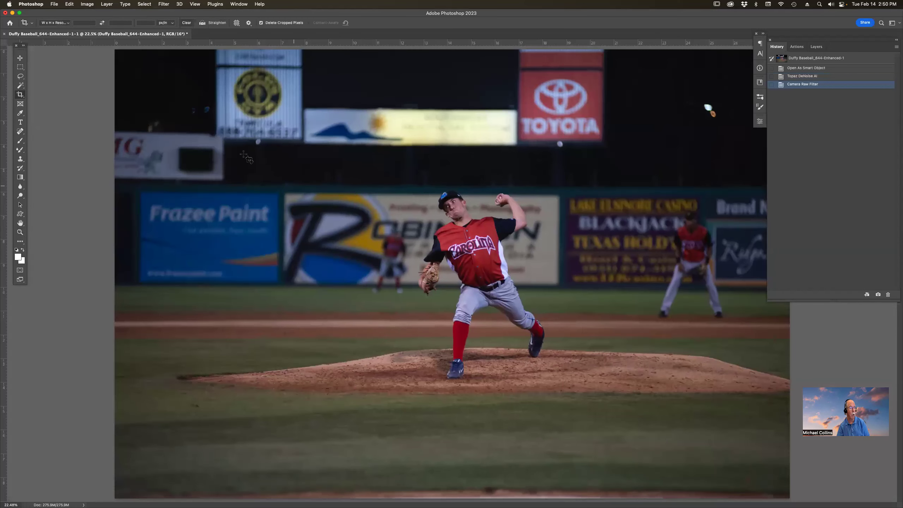
left_click(204, 23)
left_click_drag(233, 183, 657, 185)
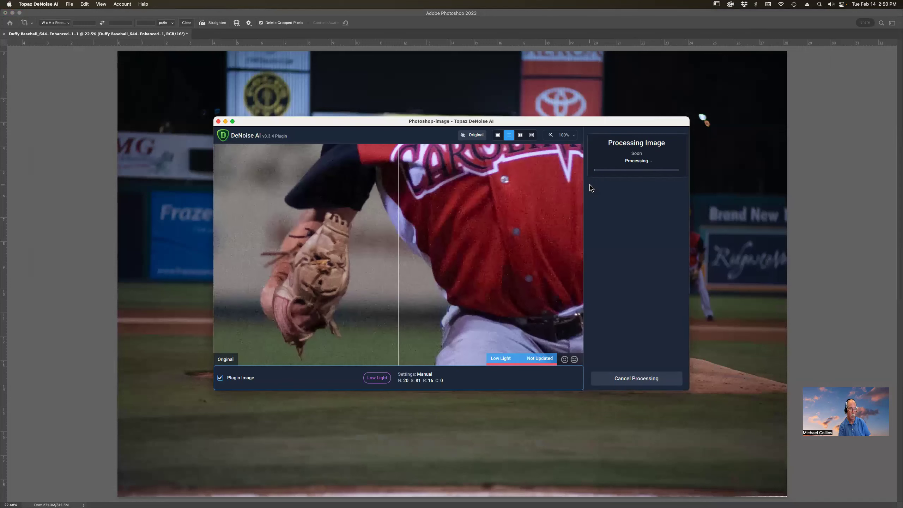
Cancel the Topaz DeNoise AI processing and close the plug-in without saving.
left_click(629, 377)
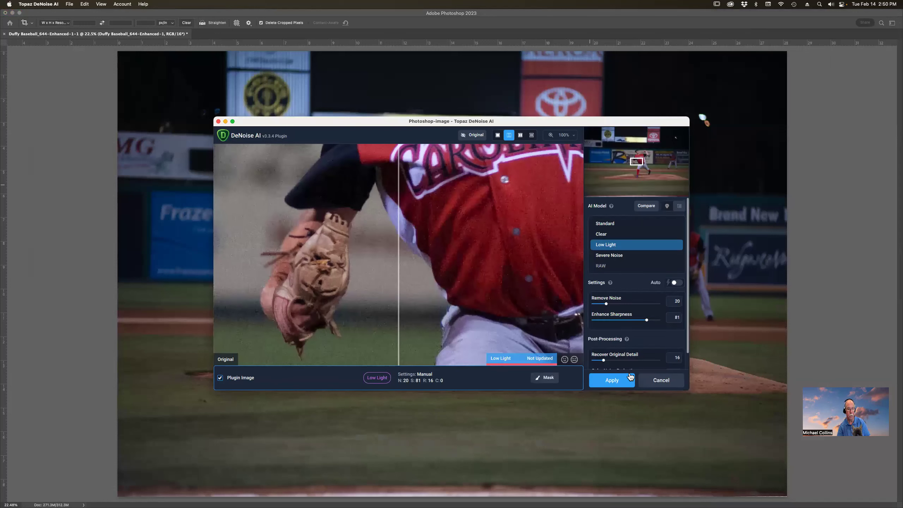
left_click(659, 379)
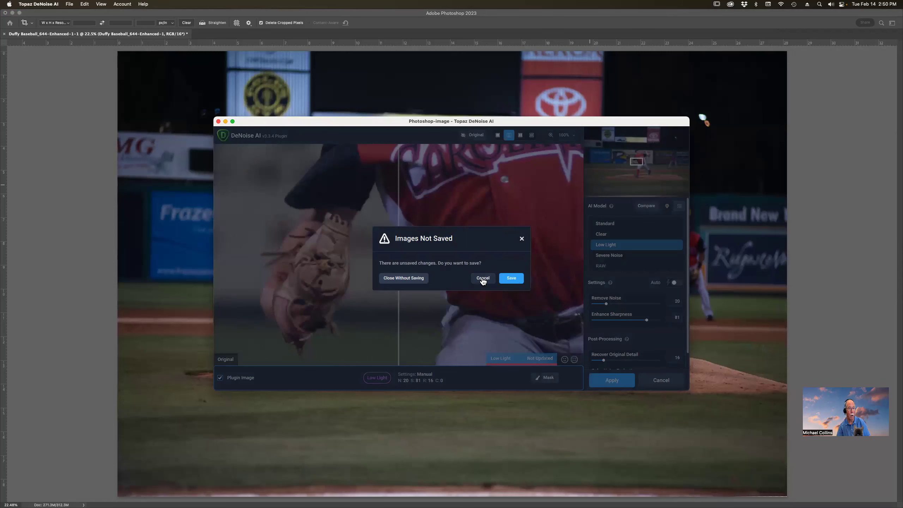
left_click(421, 281)
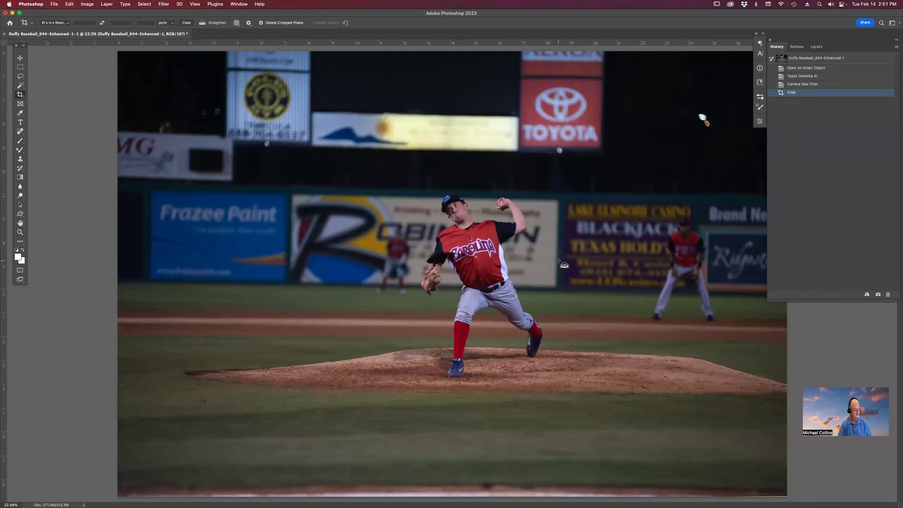
Close the pitcher photo and switch to Adobe Bridge.
key("super+w")
left_click(461, 190)
key("super+Tab")
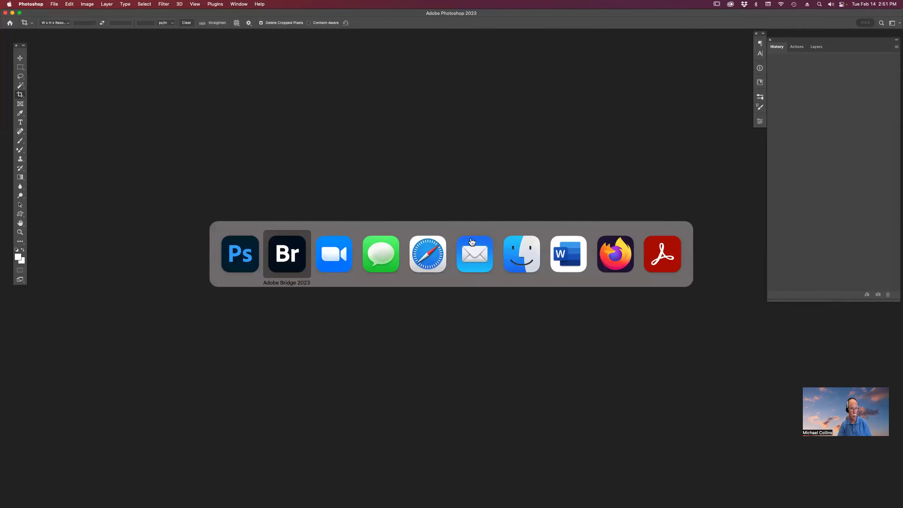
Open Turducken_0037.NEF from the Raw folder in Camera Raw.
scroll(794, 332, "down", 10)
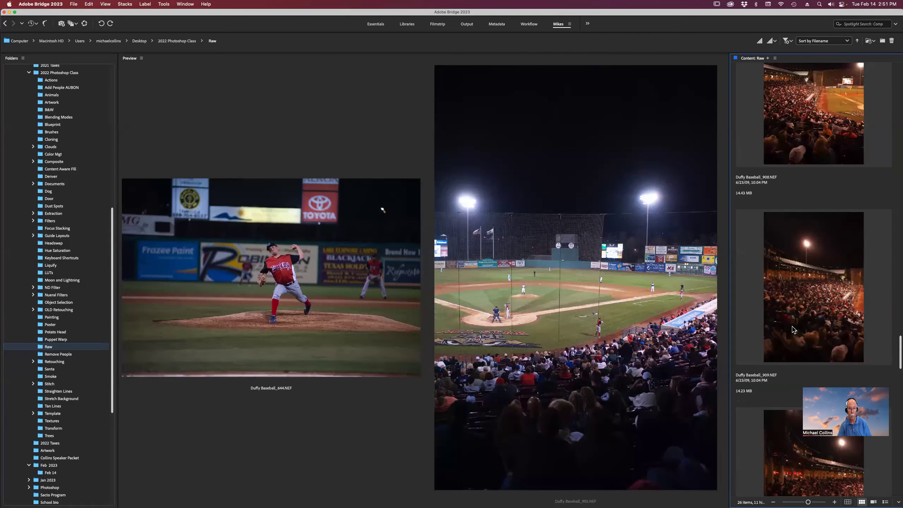
scroll(794, 332, "down", 3)
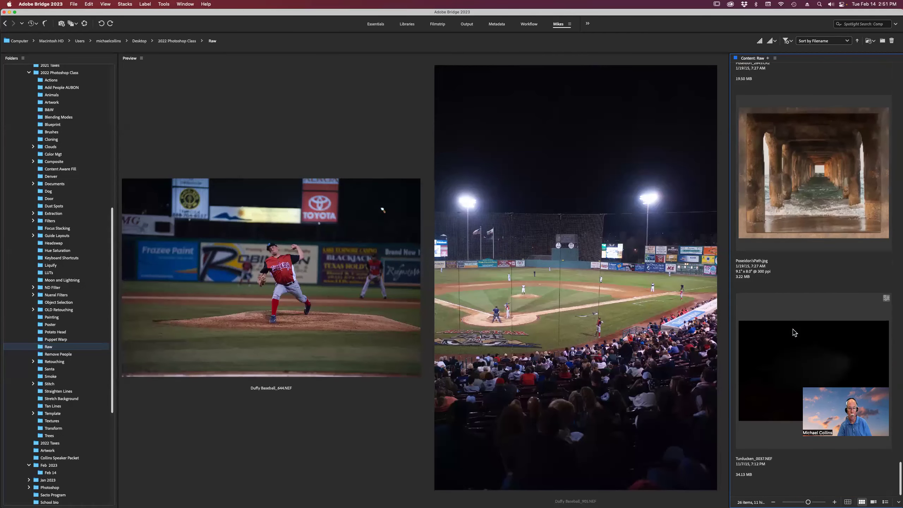
left_click(797, 352)
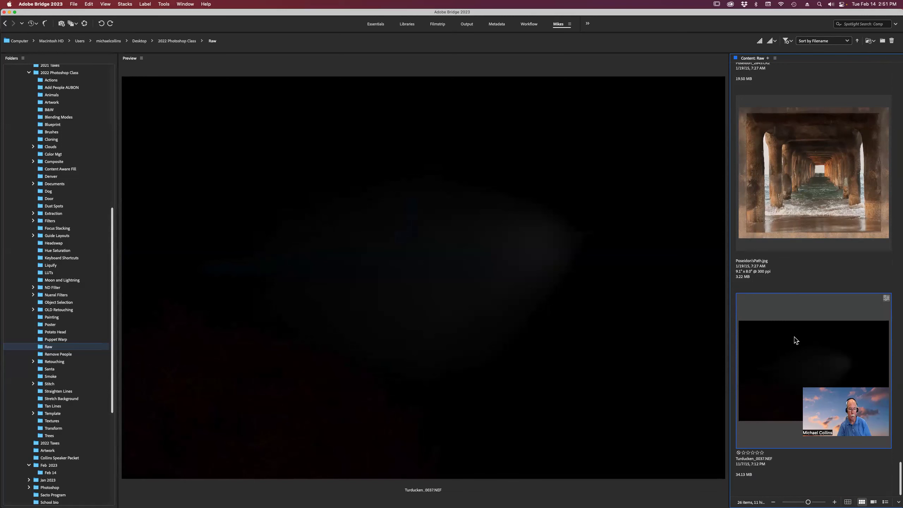
double_click(795, 340)
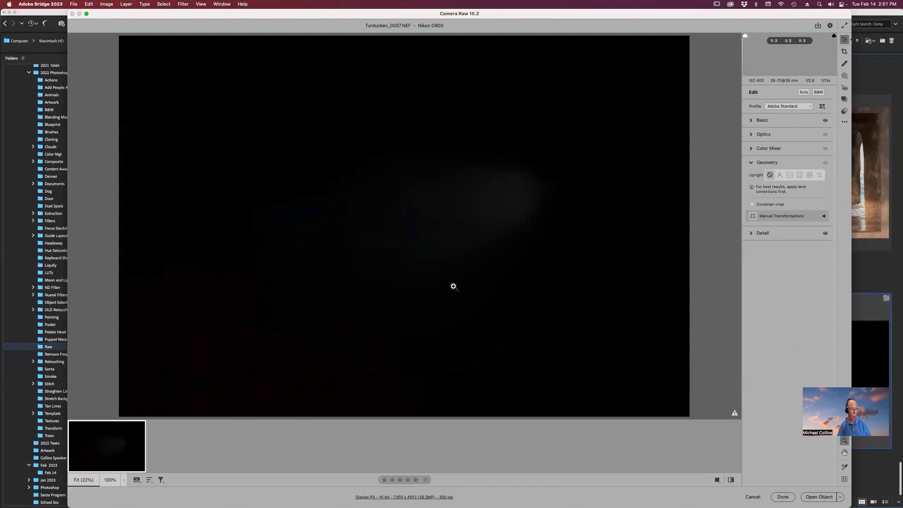
Turn off opening in Photoshop as Smart Object in the Camera Raw workflow preferences.
left_click(434, 496)
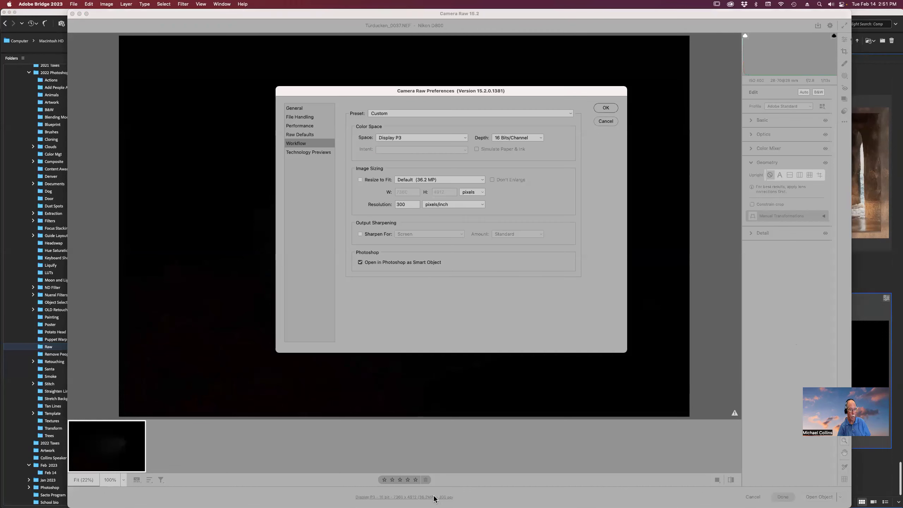
left_click(360, 263)
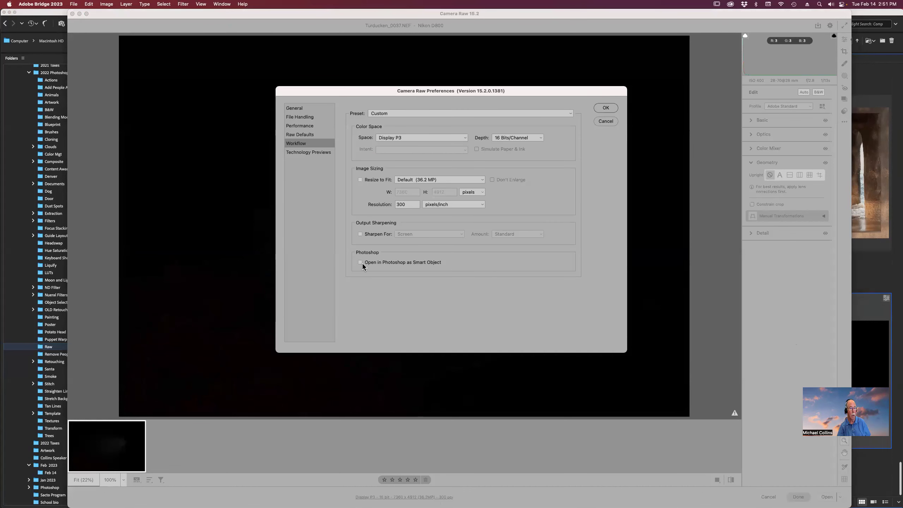
left_click(606, 108)
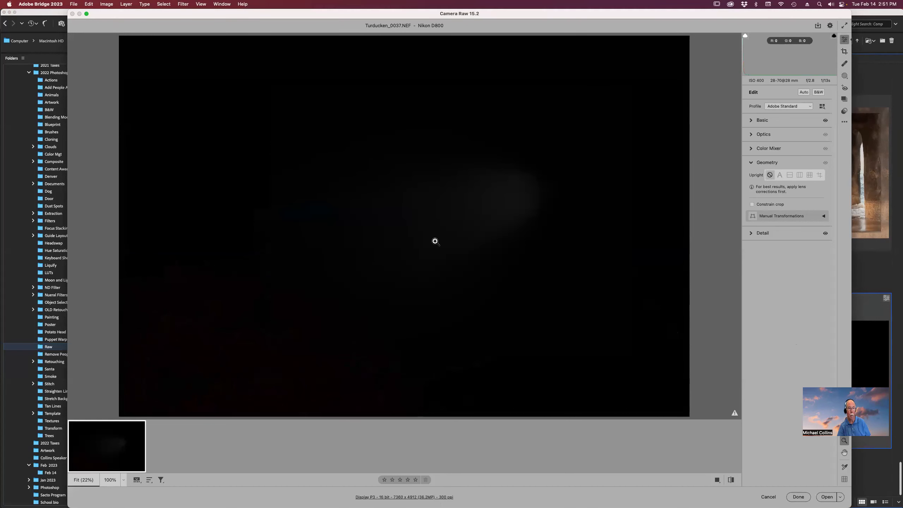
Apply Auto adjustments to the dark night-sky photo and raise Exposure to +5.00.
left_click(272, 119)
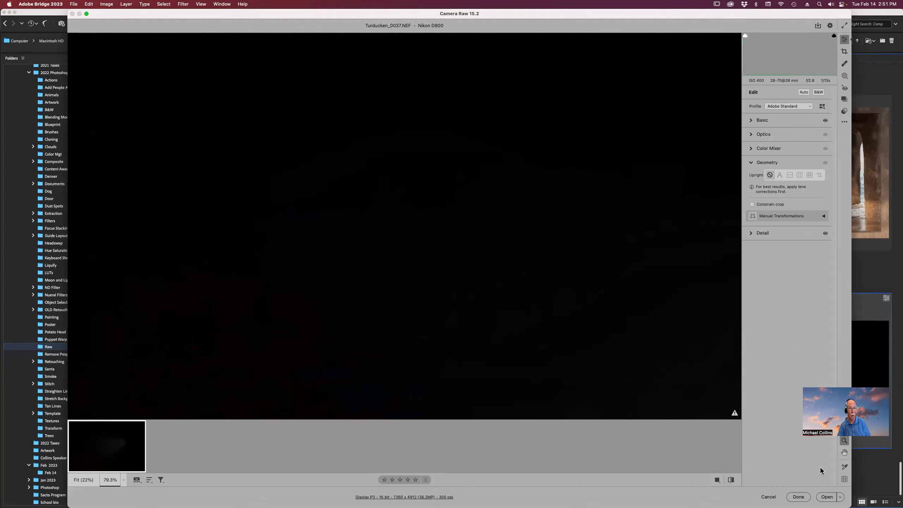
left_click(752, 121)
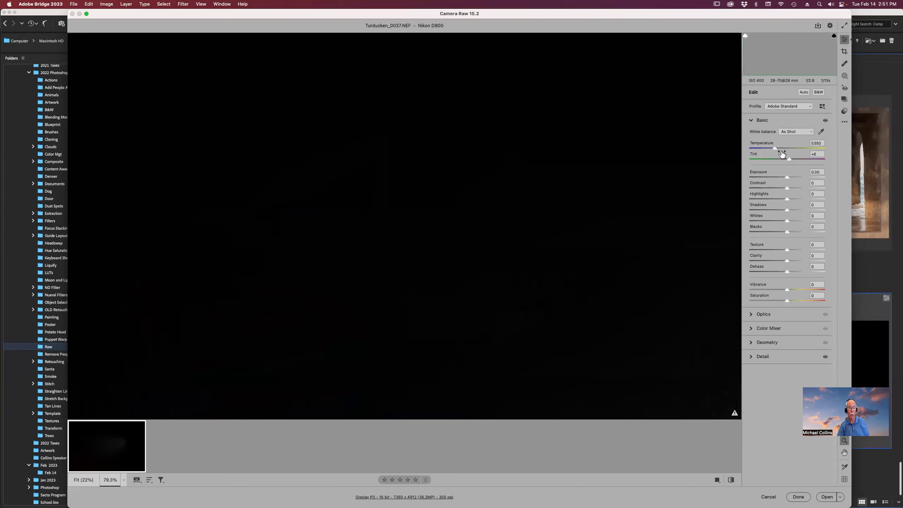
left_click(803, 93)
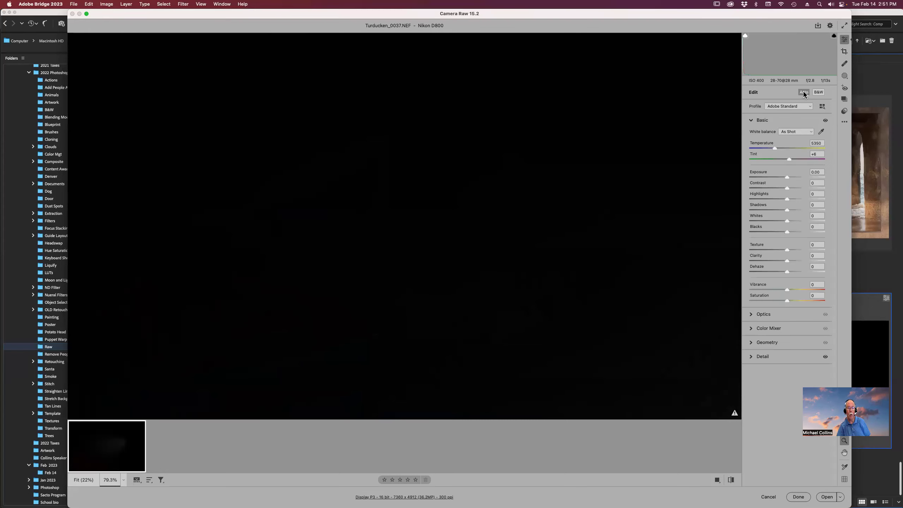
left_click_drag(806, 179, 821, 175)
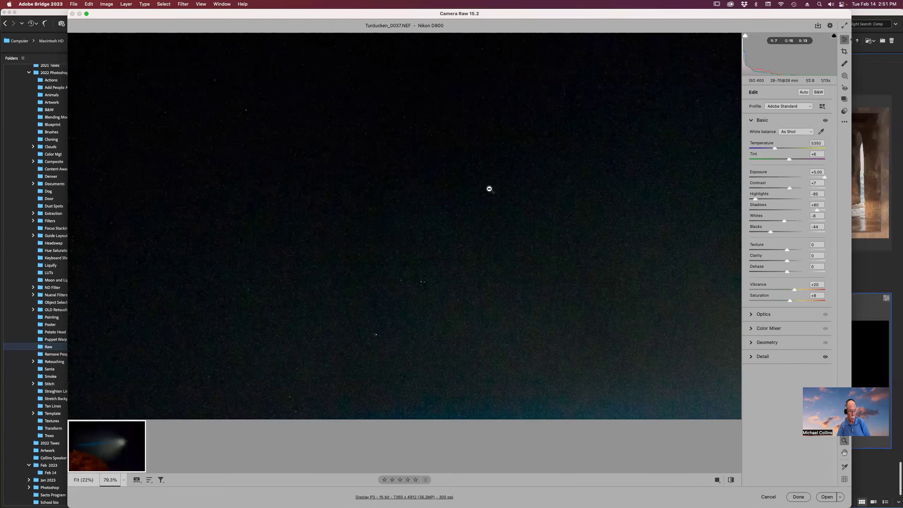
left_click(489, 189, "alt")
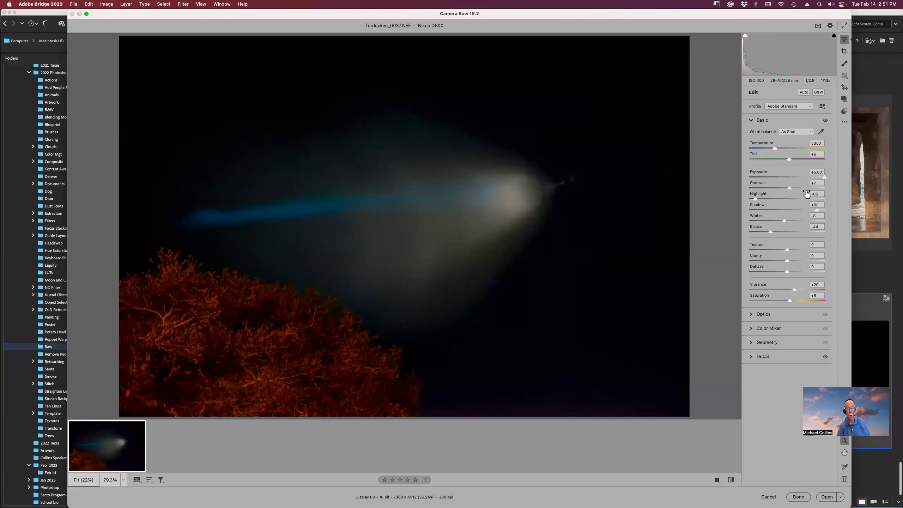
Set the night-sky photo's Highlights to -46, Whites to +10, Blacks to -16 and Vibrance to +12.
left_click(769, 198)
left_click_drag(768, 200, 780, 231)
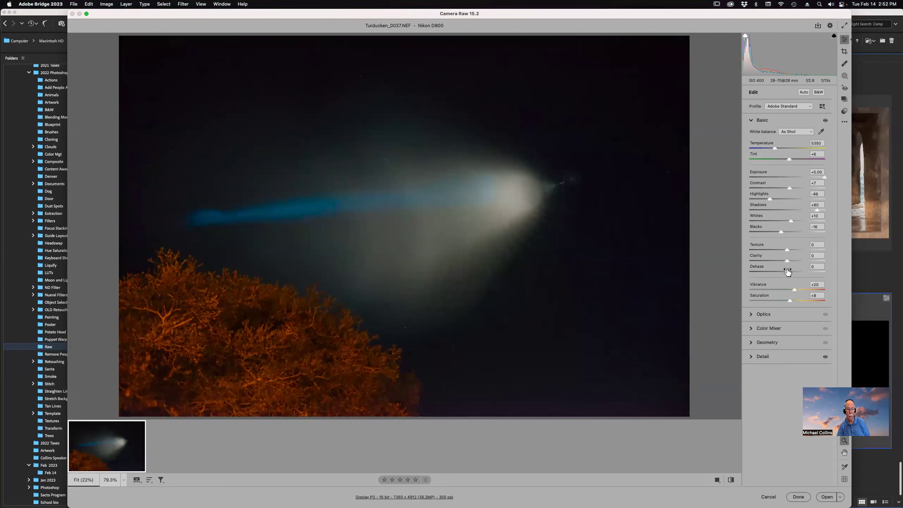
left_click_drag(791, 289, 793, 293)
Reset all adjustments on the night-sky photo and dismiss Camera Raw, discarding all changes.
left_click(844, 121)
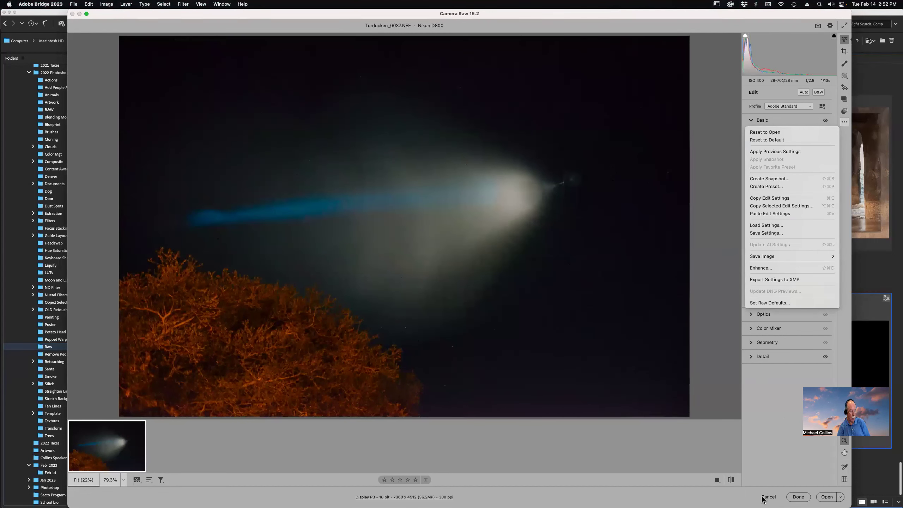
key("Escape")
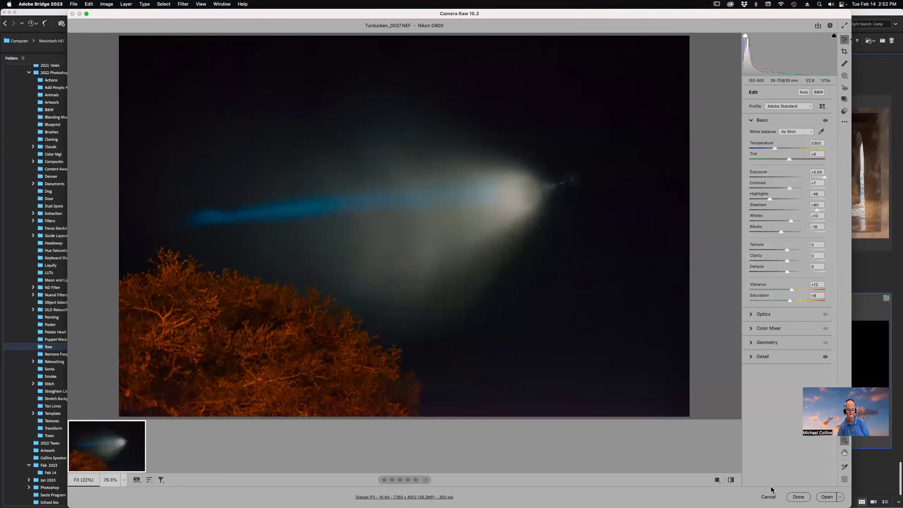
key("alt")
left_click(761, 498, "alt")
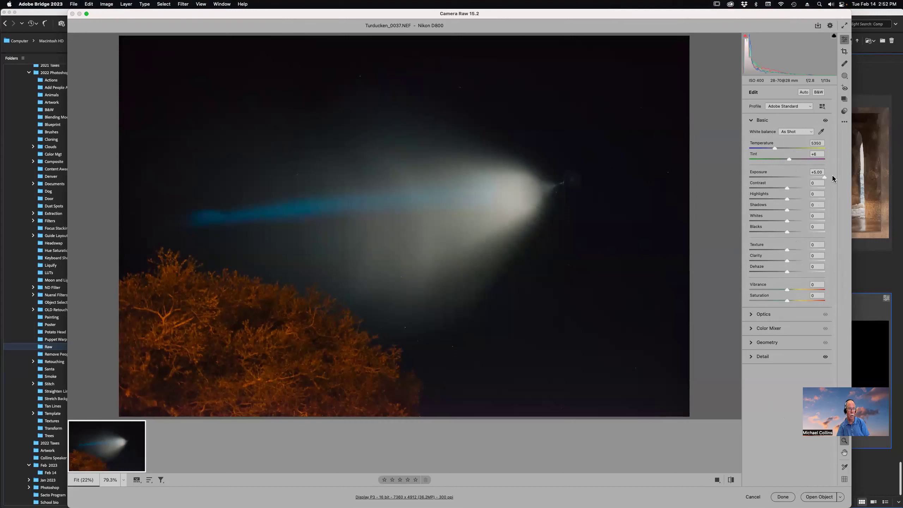
left_click(752, 497)
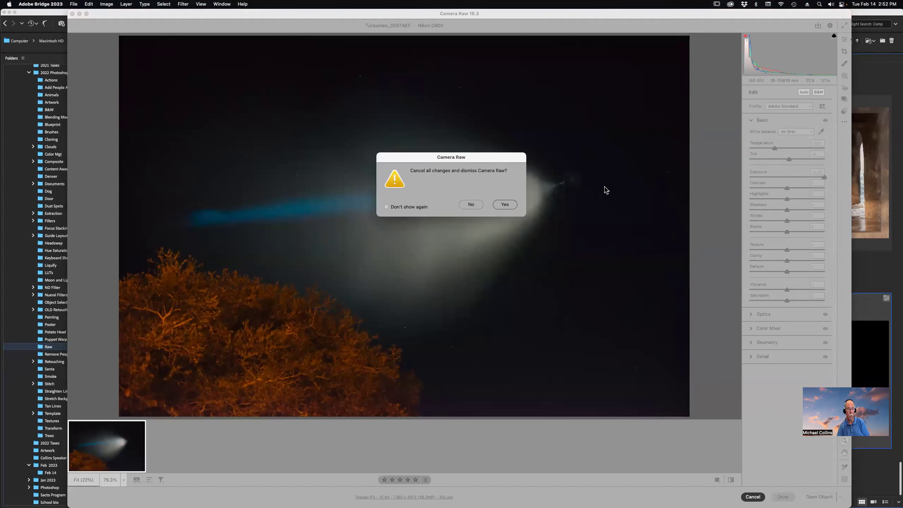
left_click(505, 206)
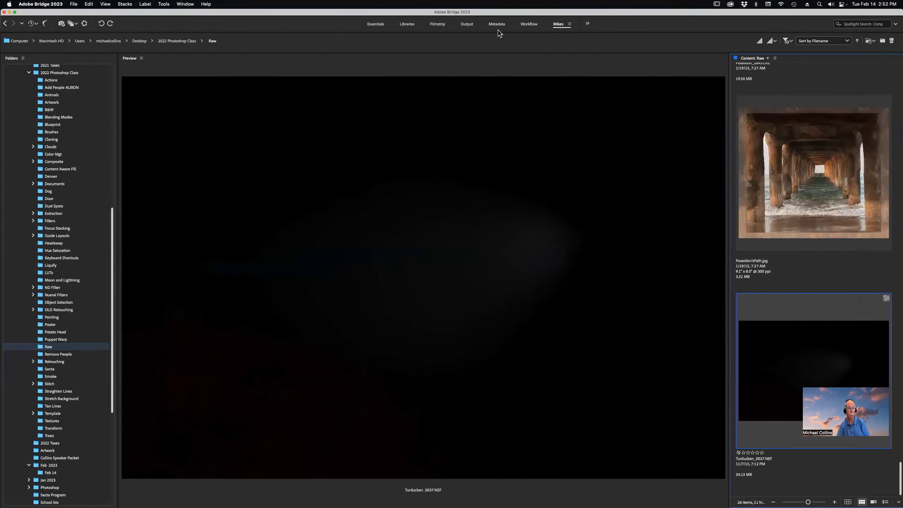